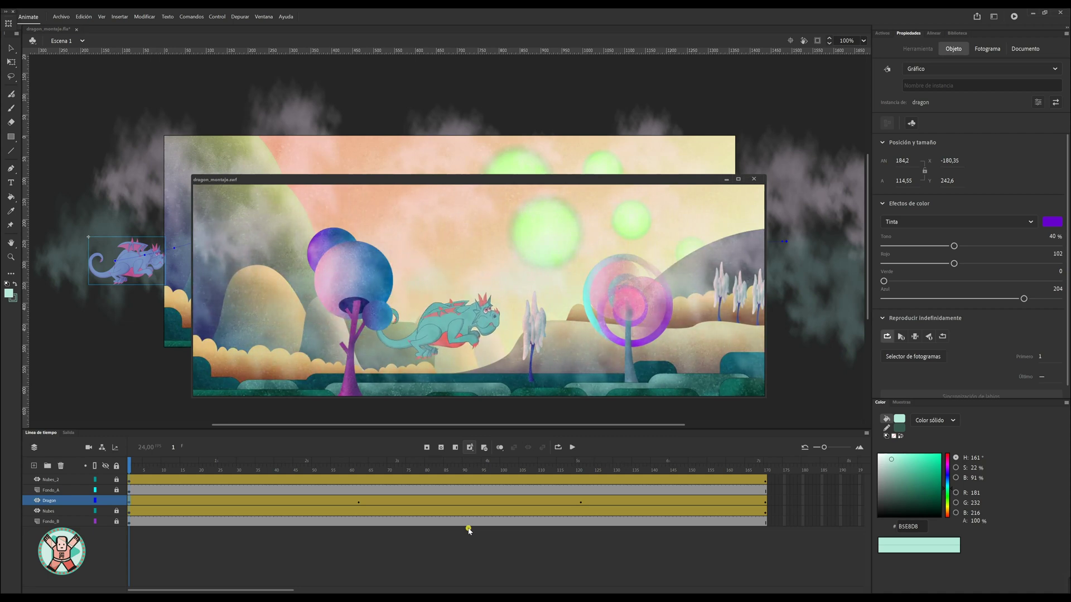
Create a new ActionScript 3.0 document 1366 by 506 pixels at 24 fps
left_click(191, 346)
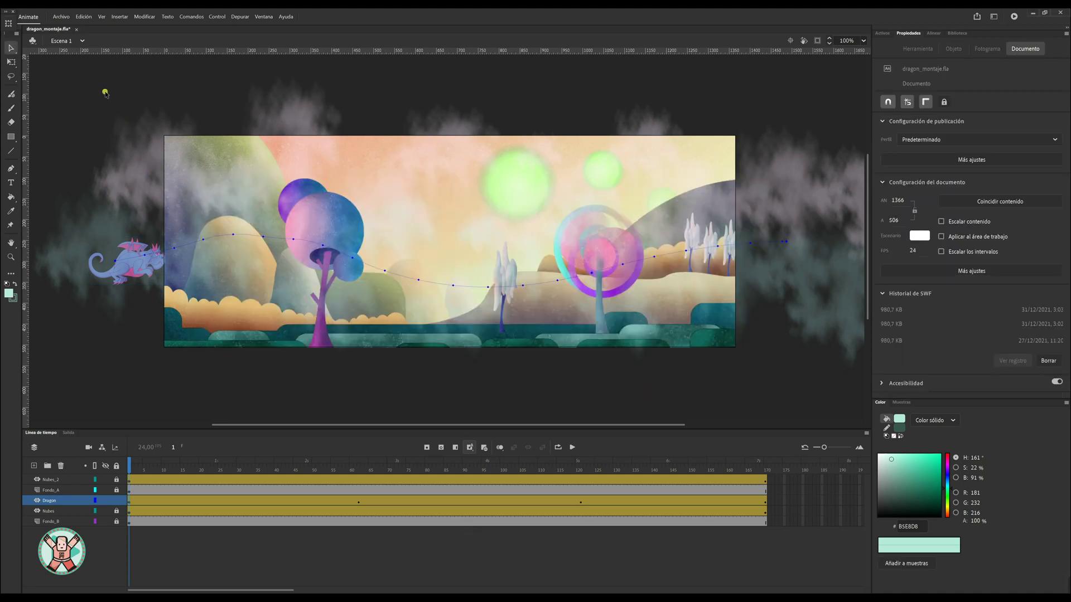
left_click(60, 17)
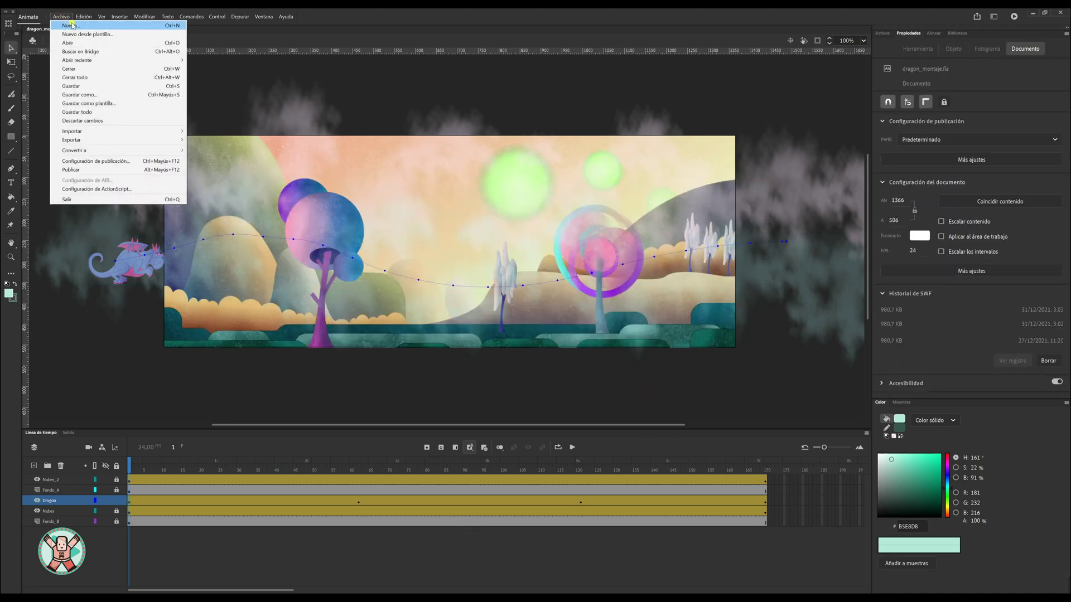
left_click(71, 25)
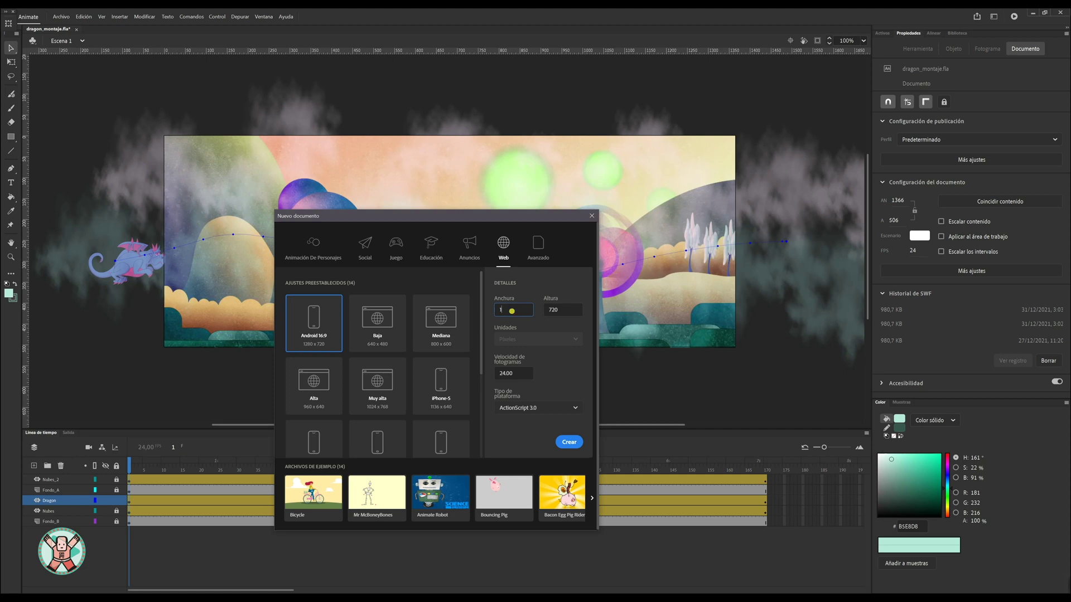
type("6")
key("Tab")
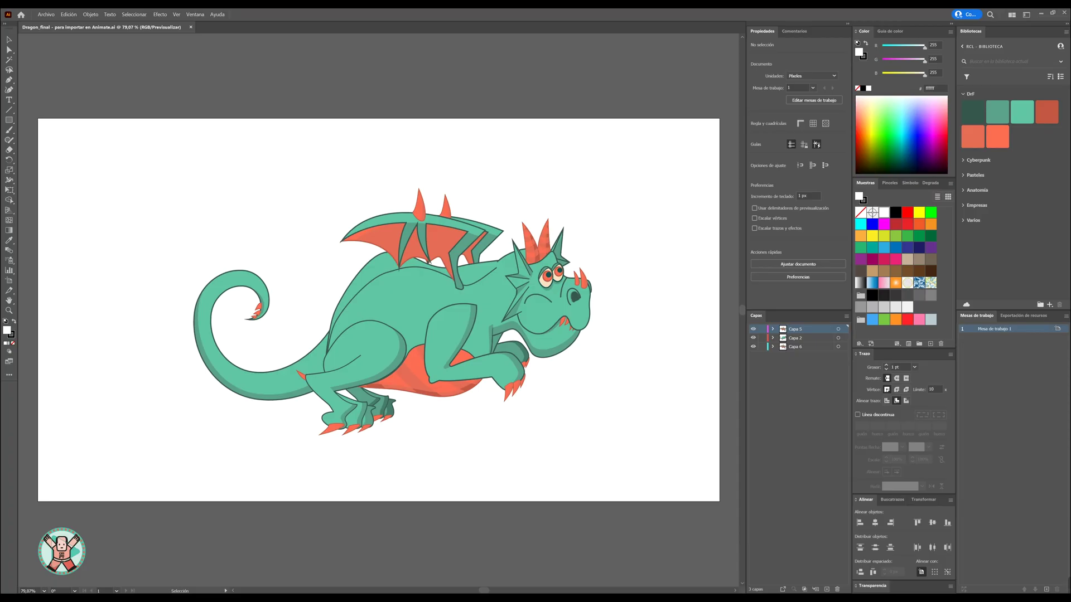
Import "Dragon_final - para importar en Animate.ai" to the stage, converting its layers into a single Animate layer
left_click(380, 355)
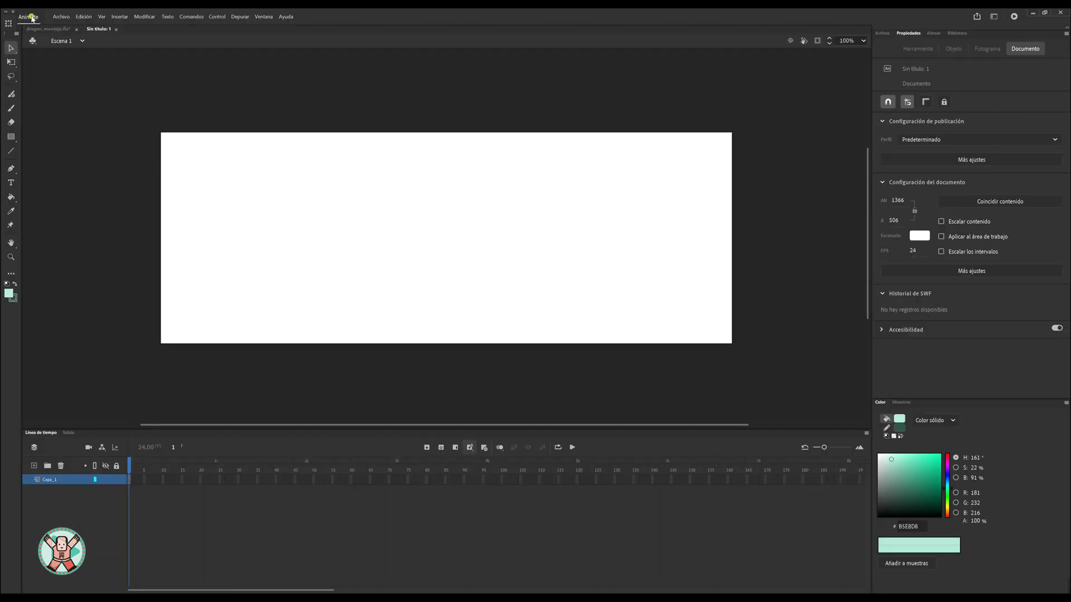
left_click(59, 17)
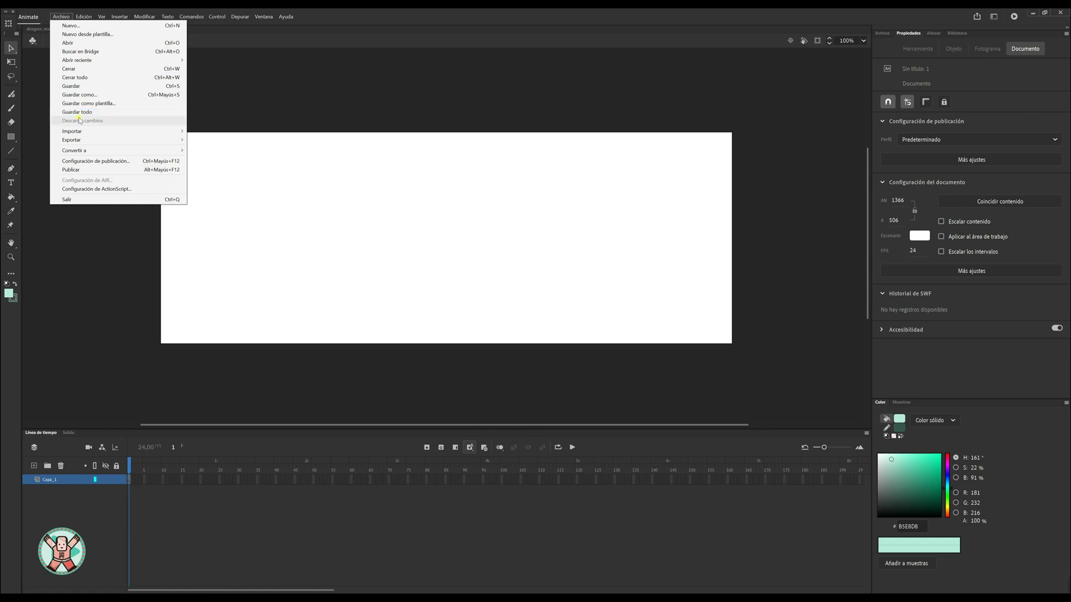
mouse_move(98, 132)
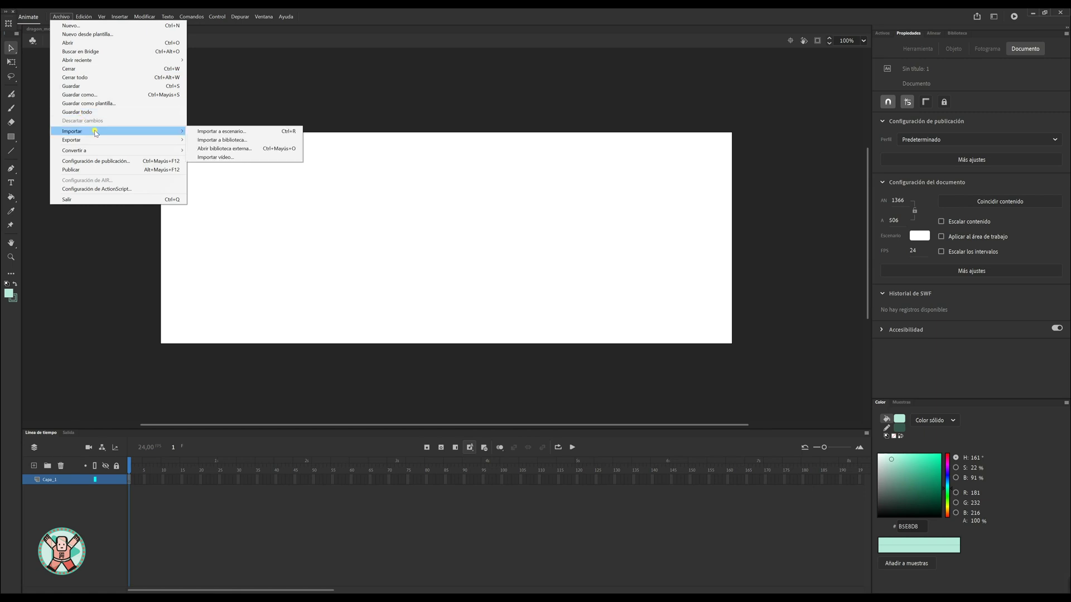
left_click(235, 131)
left_click(263, 245)
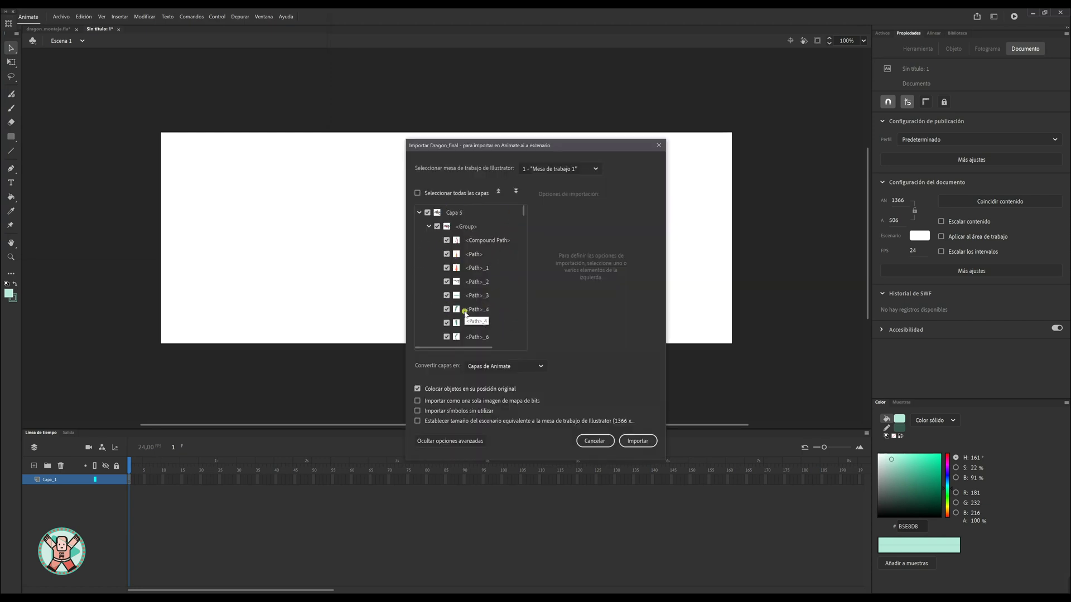
left_click(485, 367)
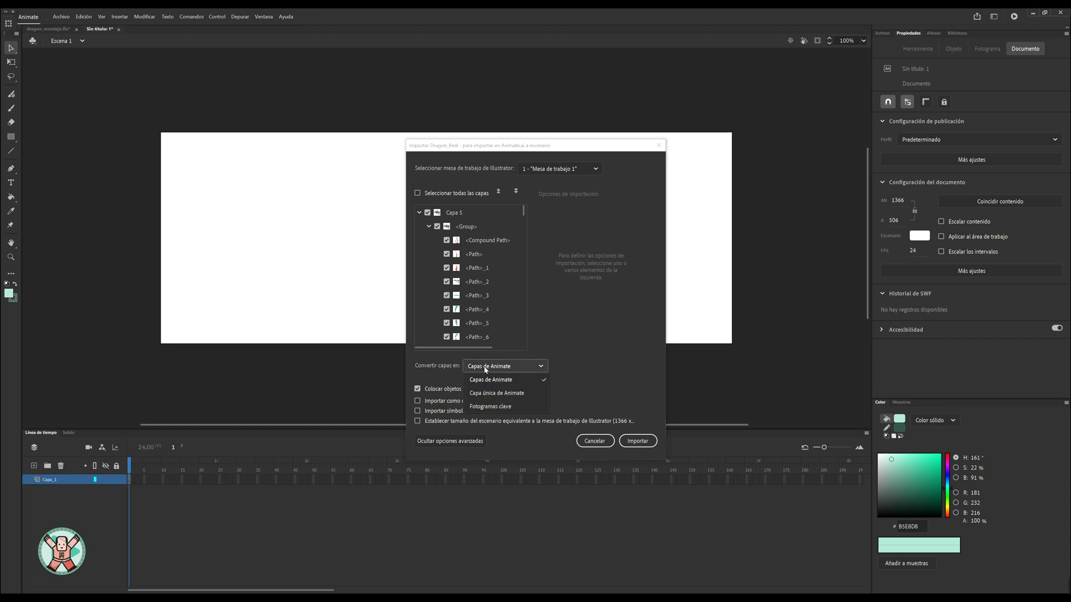
left_click(498, 393)
key("Return")
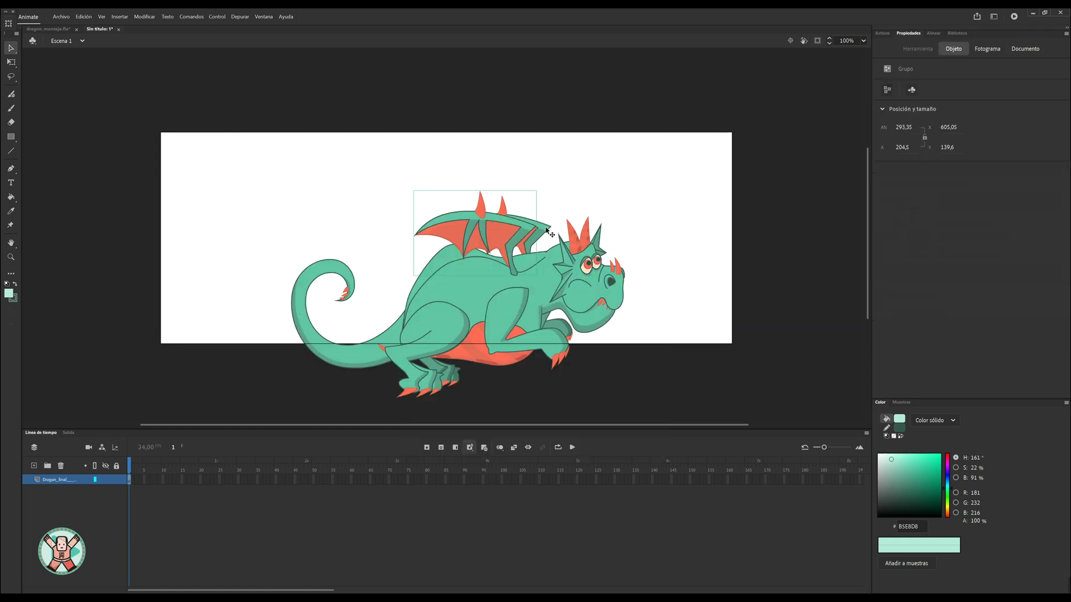
Examine how the imported dragon is grouped by checking its body group and the parts nested inside it
left_click(523, 278)
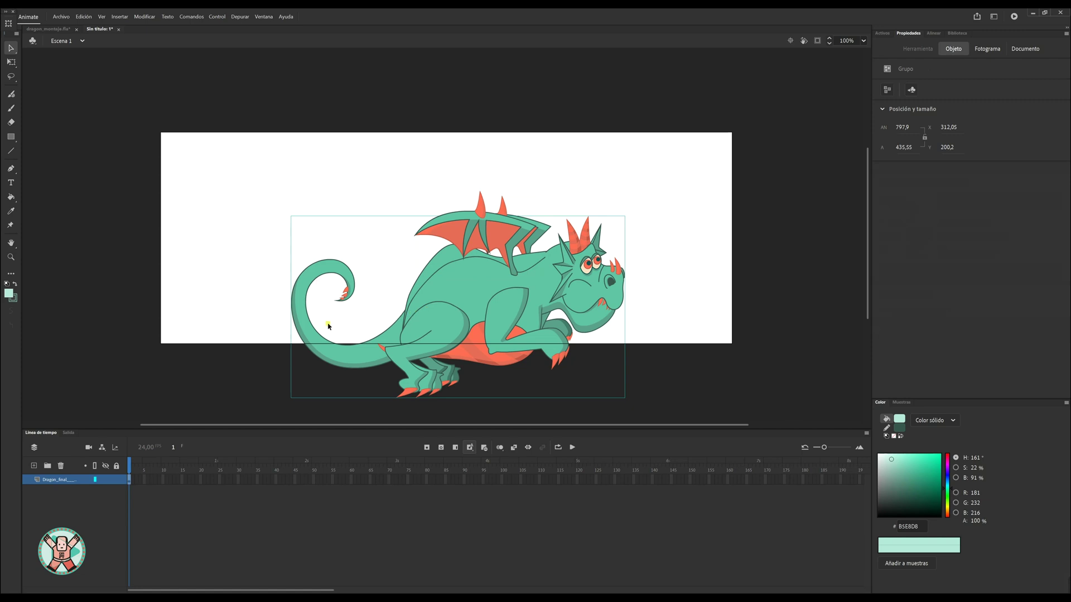
double_click(464, 299)
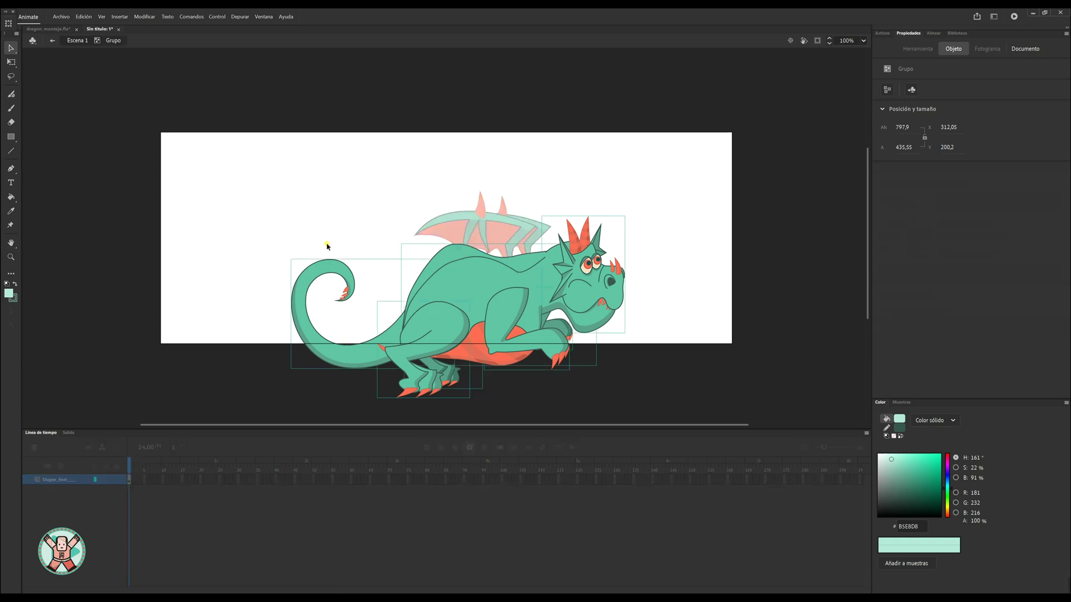
left_click(328, 246)
left_click(446, 295)
left_click(588, 291)
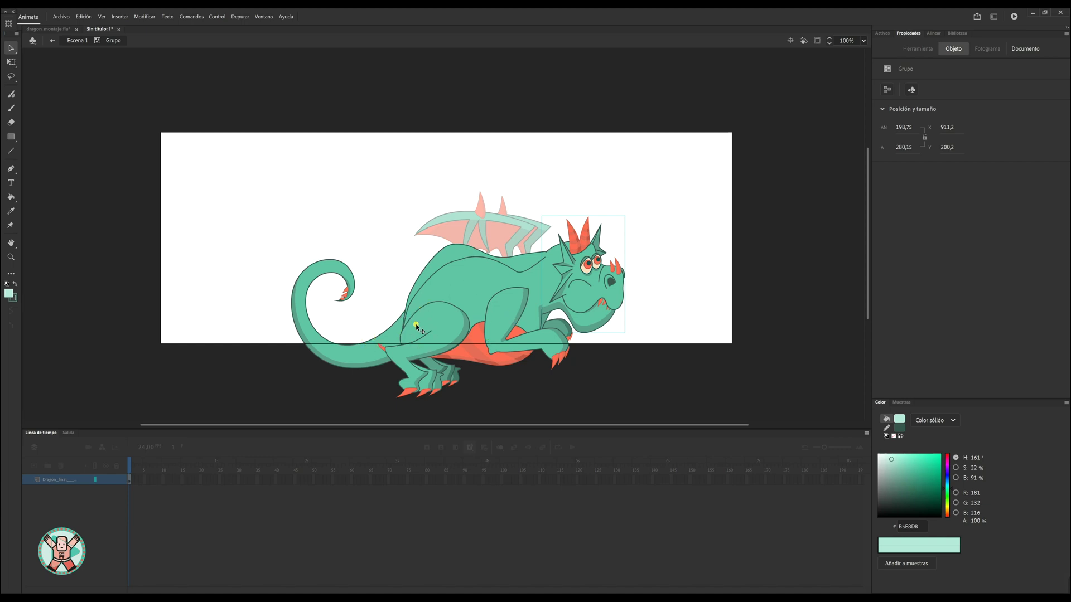
double_click(646, 381)
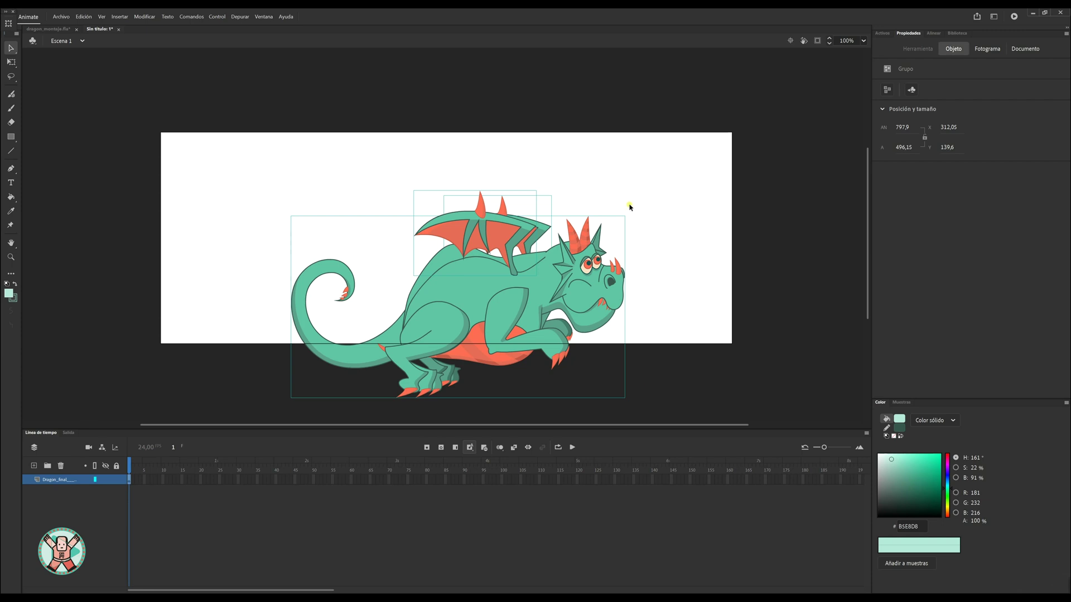
Convert all the dragon's groups together into one graphic symbol named "dragon"
left_click_drag(243, 165, 650, 440)
left_click(145, 16)
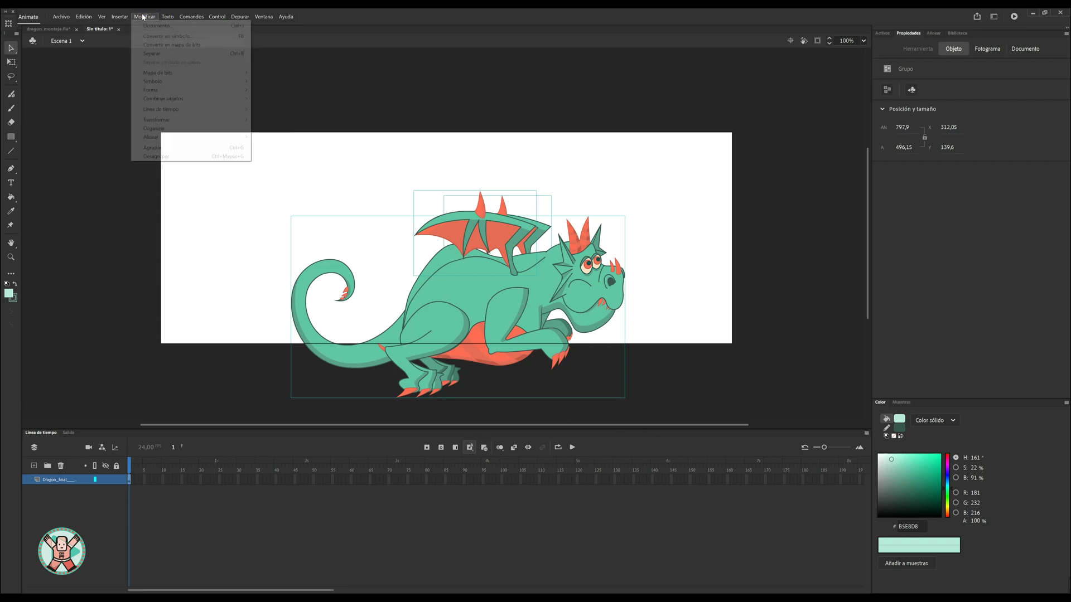
left_click(167, 35)
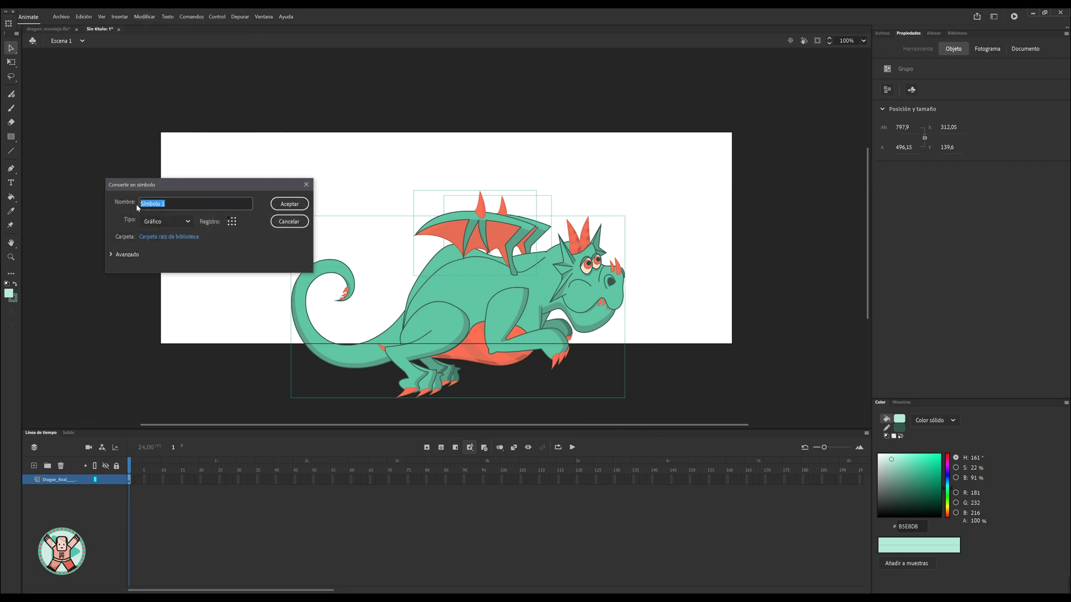
type("dragon")
key("Return")
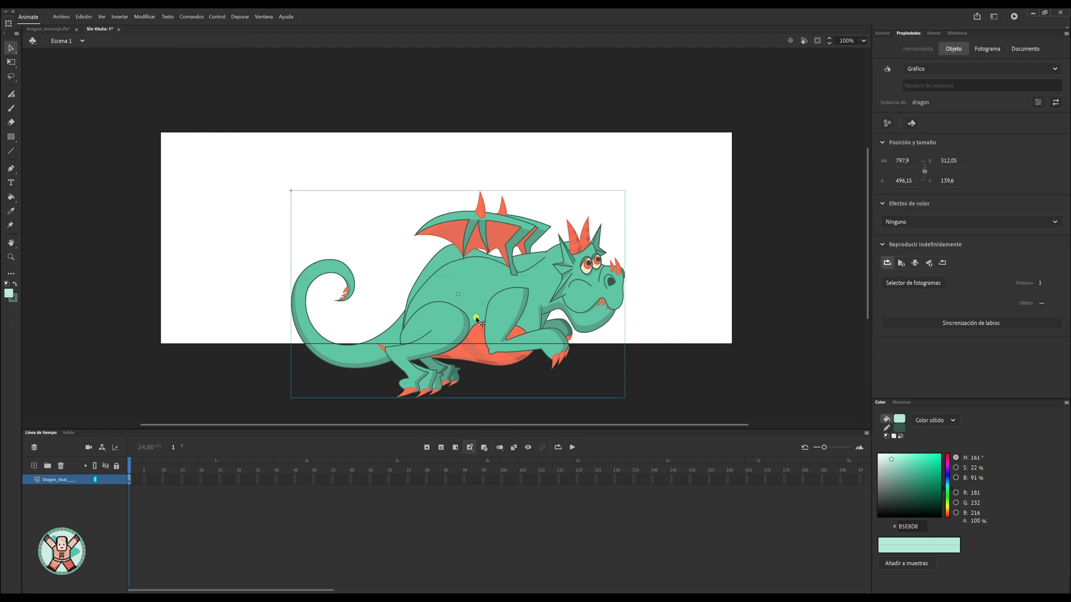
Open the dragon symbol for editing and distribute its groups to separate layers
double_click(477, 319)
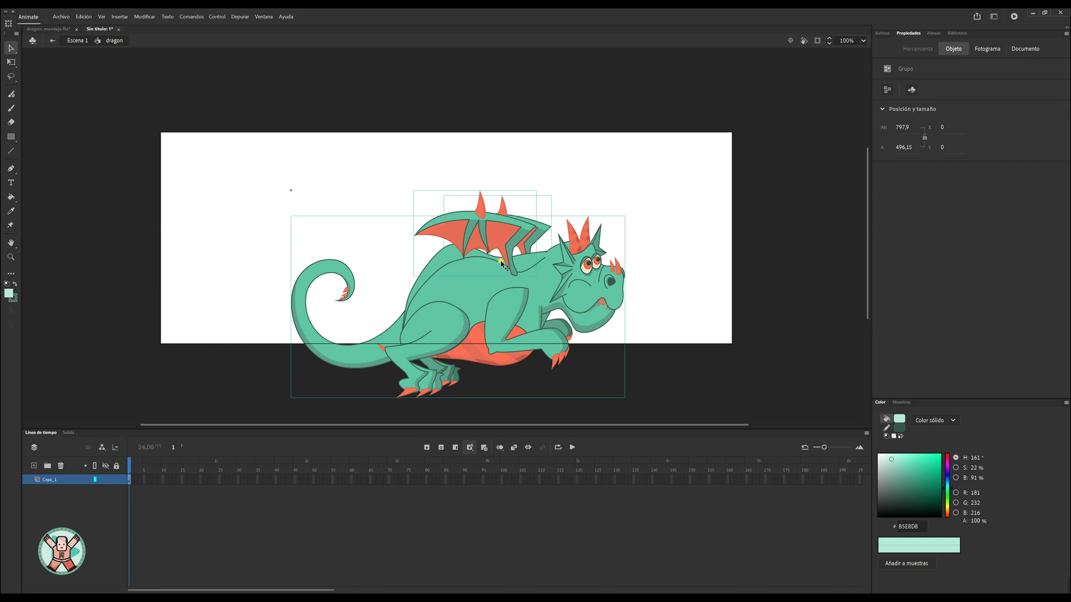
right_click(453, 311)
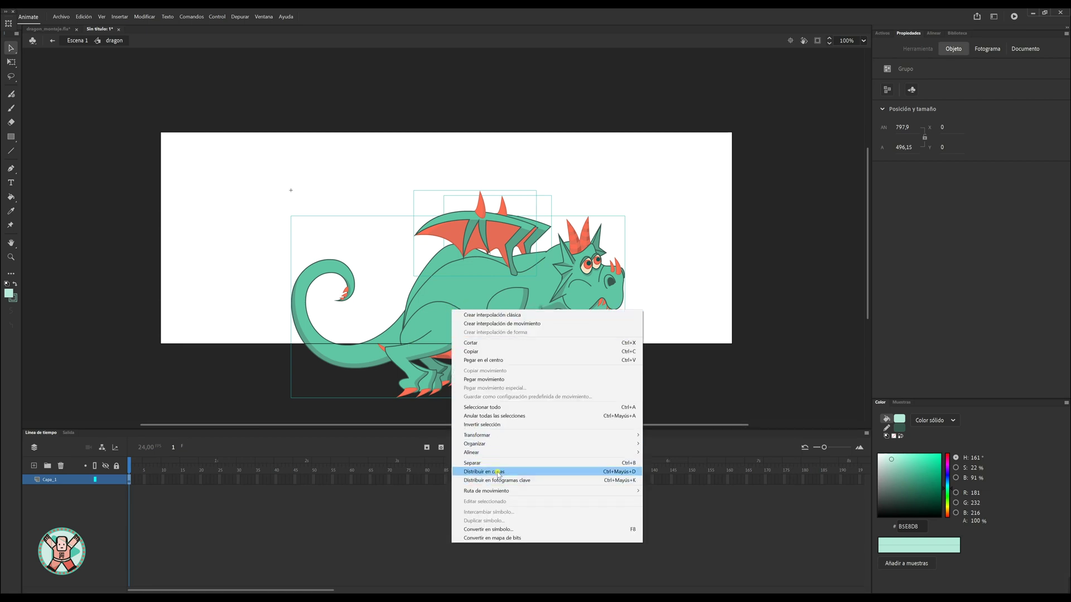
left_click(498, 473)
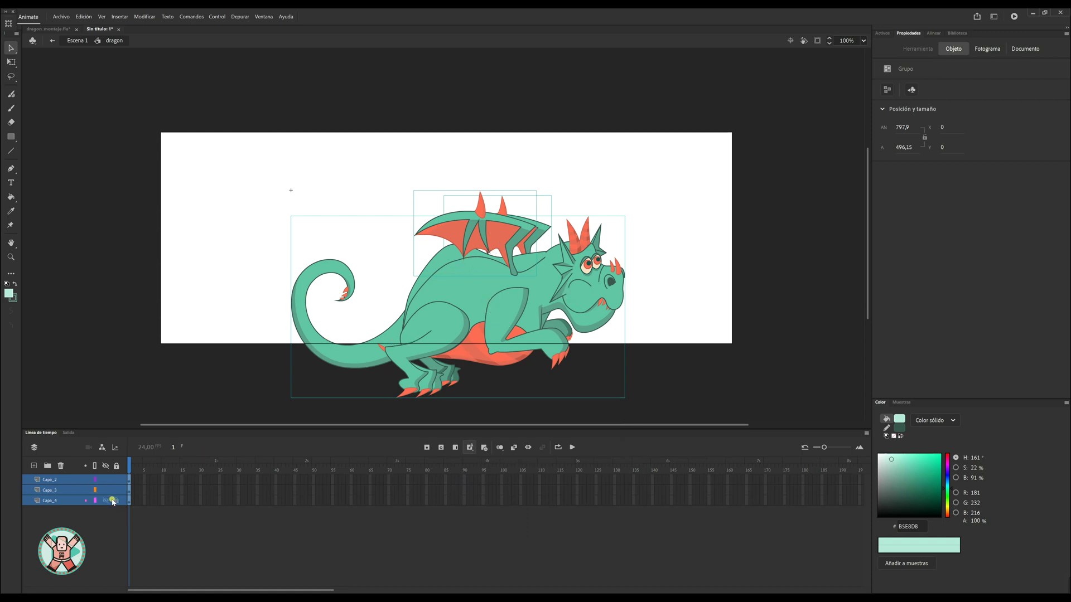
Rename the symbol's layers as "ala1" for the front wing, "cuerpo" for the body and "ala2" for the rear wing
left_click(48, 483)
double_click(48, 481)
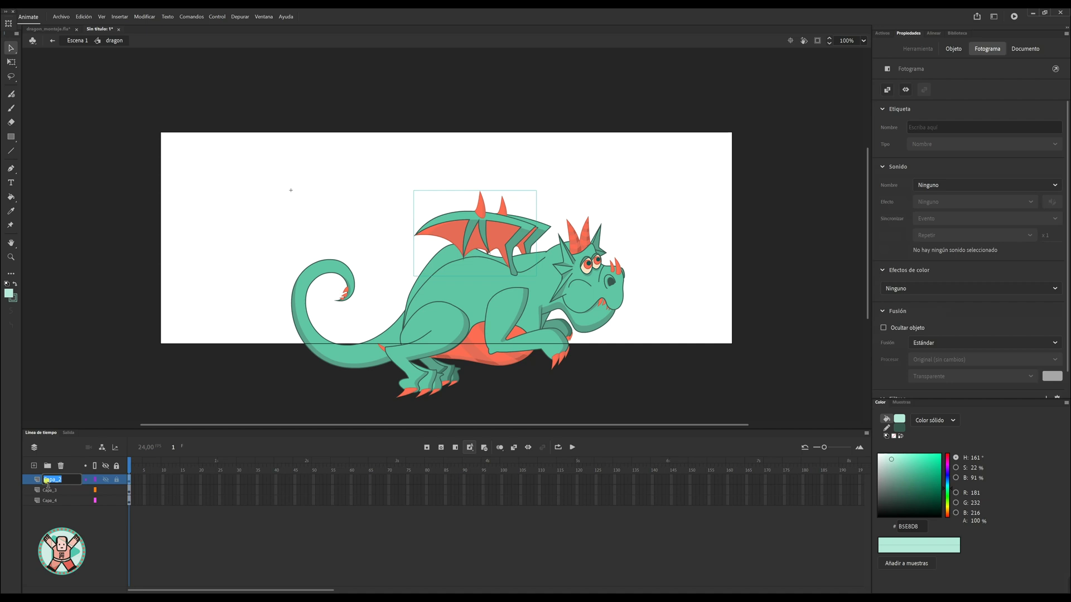
type("ala1")
double_click(53, 490)
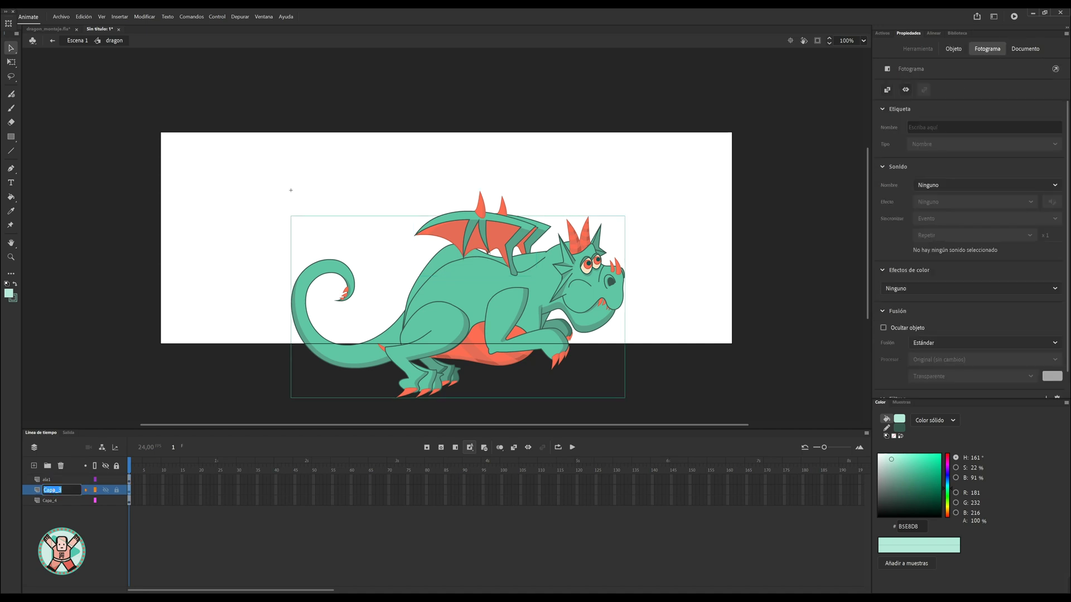
type("cuerpo")
double_click(49, 501)
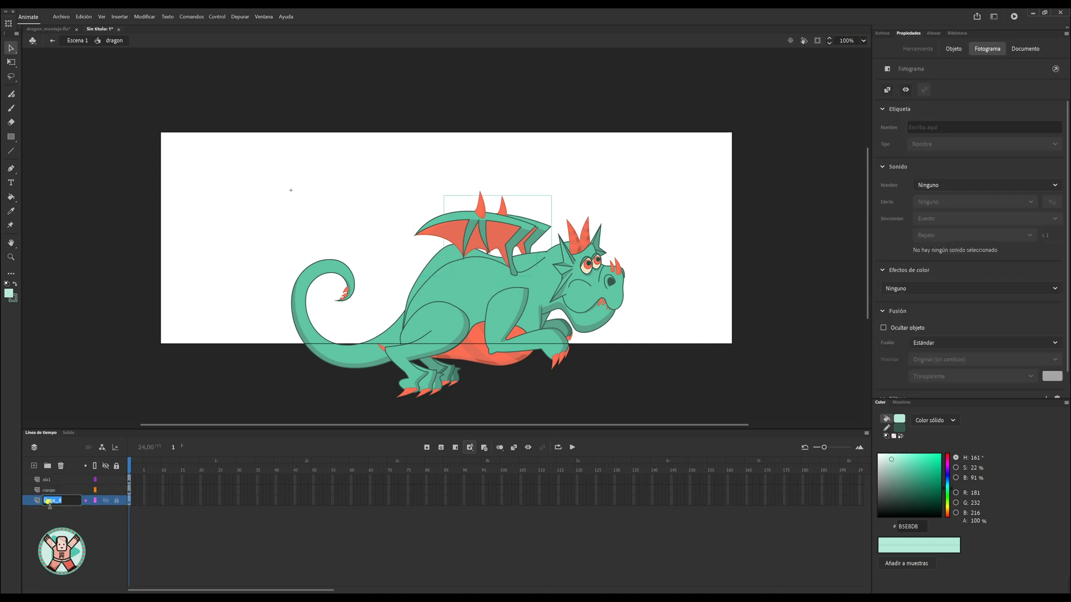
type("ala2")
left_click(513, 256)
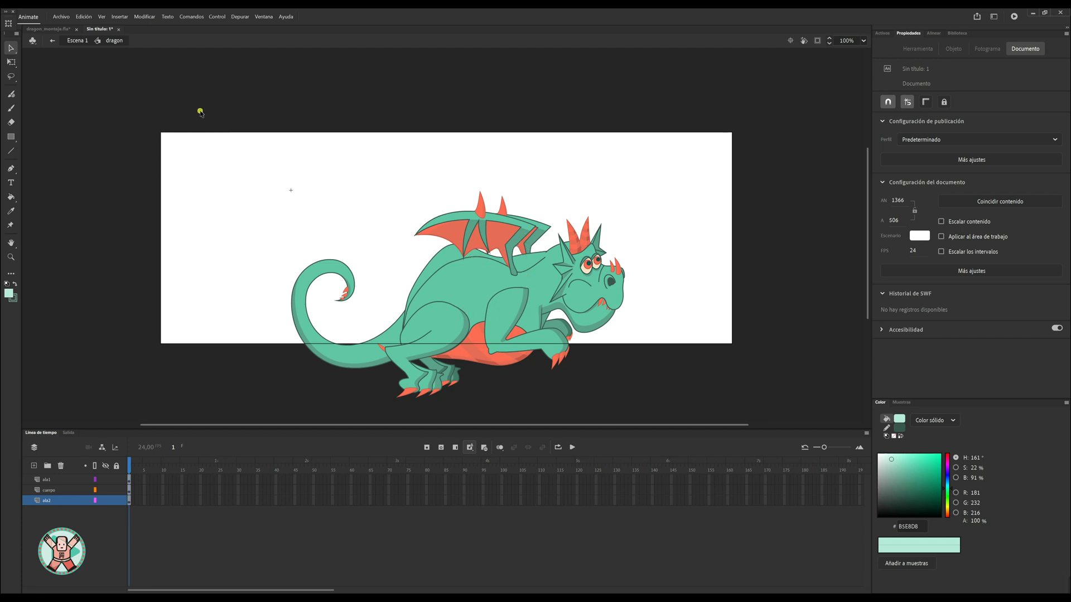
Select the front wing with Free Transform and insert a keyframe at frame 2 of layer ala1
left_click(11, 61)
left_click(496, 237)
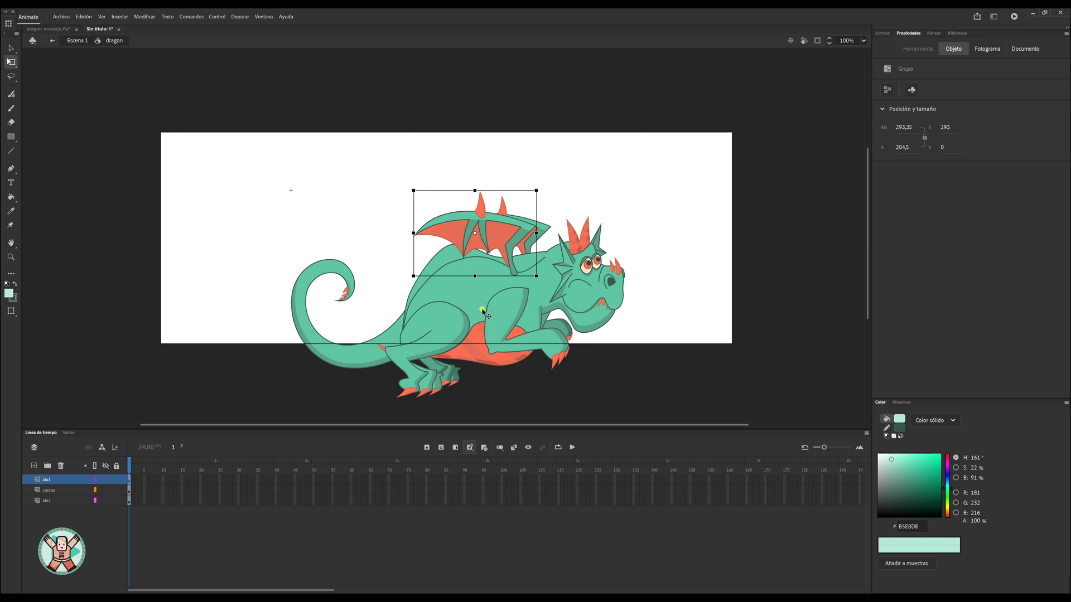
left_click(128, 482)
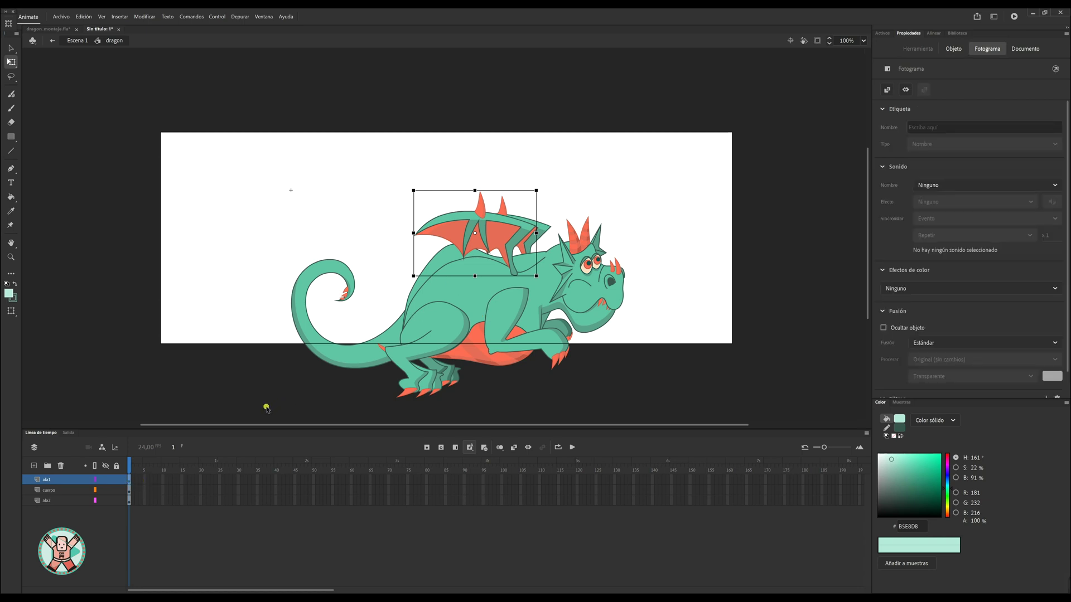
key("F6")
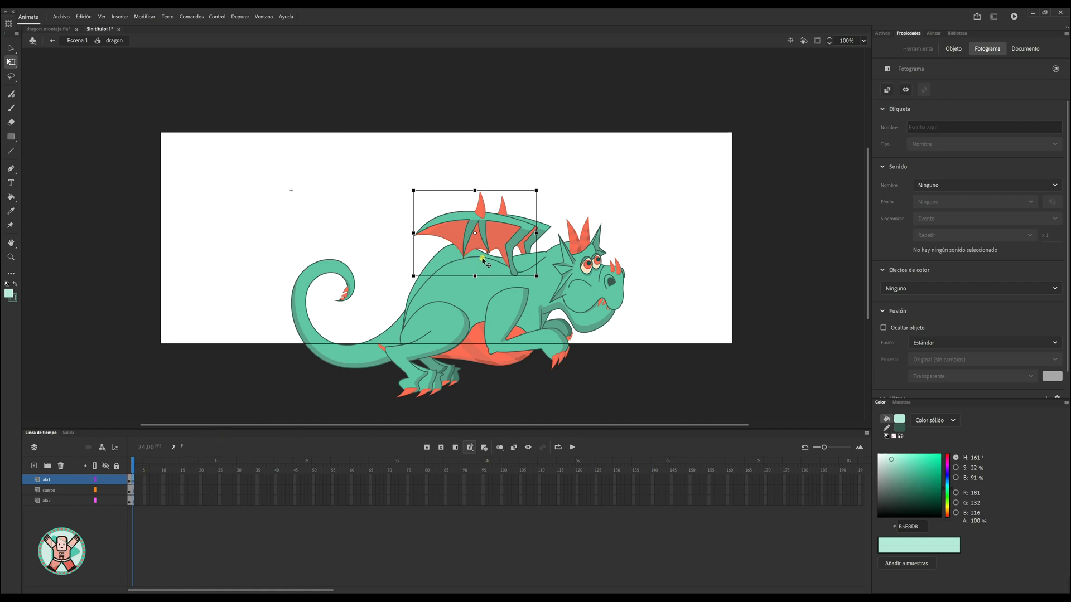
Try to flatten the front wing vertically about its centre
left_click_drag(481, 239, 474, 237)
left_click(476, 193)
left_click_drag(478, 194, 479, 209)
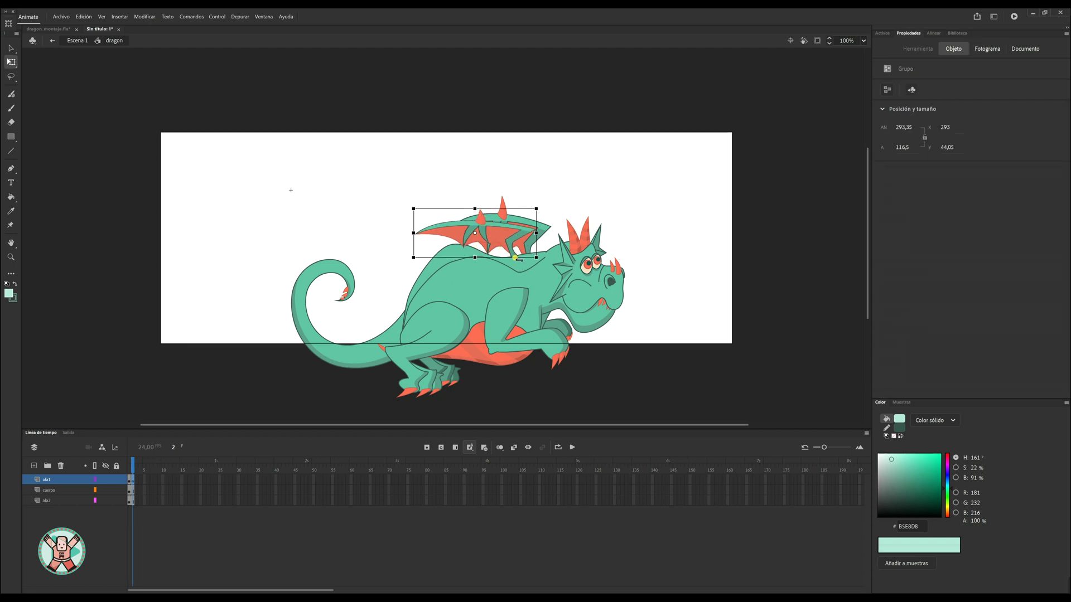
left_click_drag(515, 257, 514, 274)
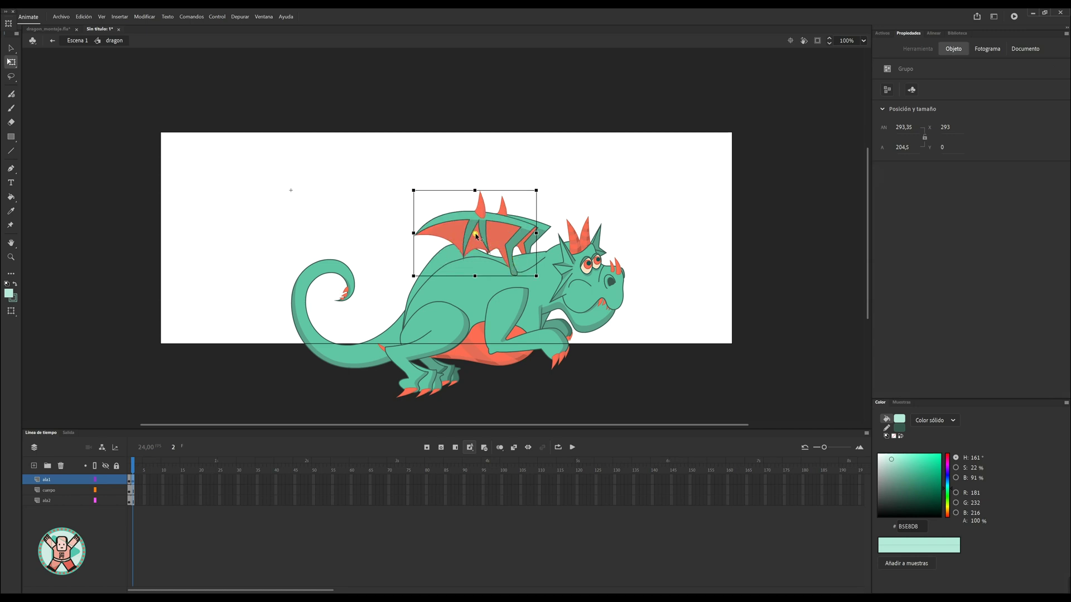
Place the front wing's transformation point at the base of the wing where it joins the dragon's back
left_click_drag(506, 267, 518, 275)
left_click(10, 256)
left_click(517, 277)
left_click(517, 288)
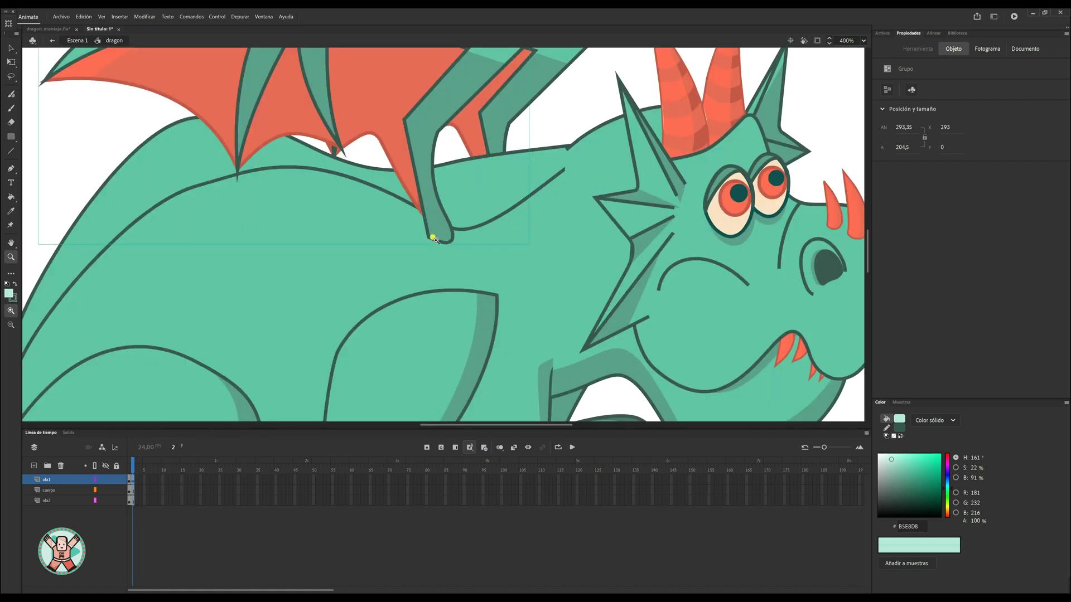
left_click(11, 62)
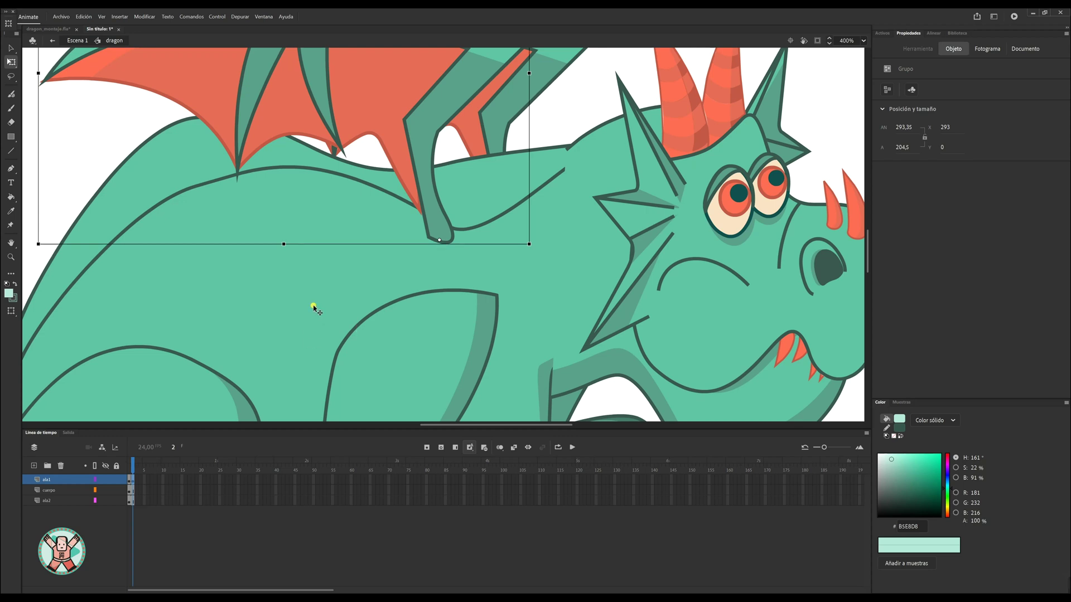
Flatten the front wing to about 62 px high and rotate it slightly counterclockwise about its base in frame 2
key("ctrl+2")
left_click_drag(488, 165, 497, 257)
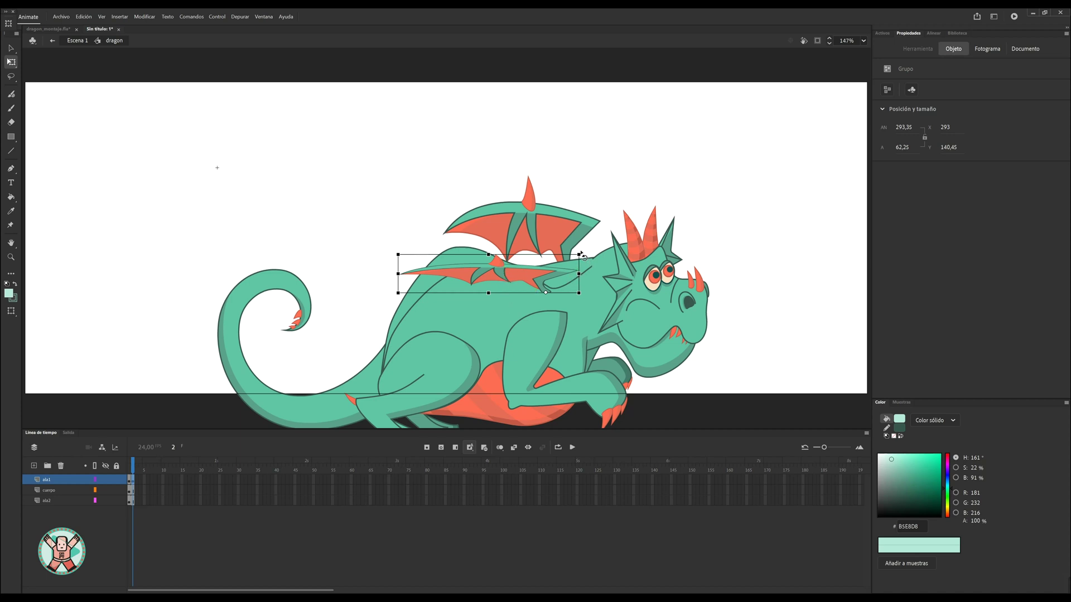
left_click_drag(582, 255, 574, 248)
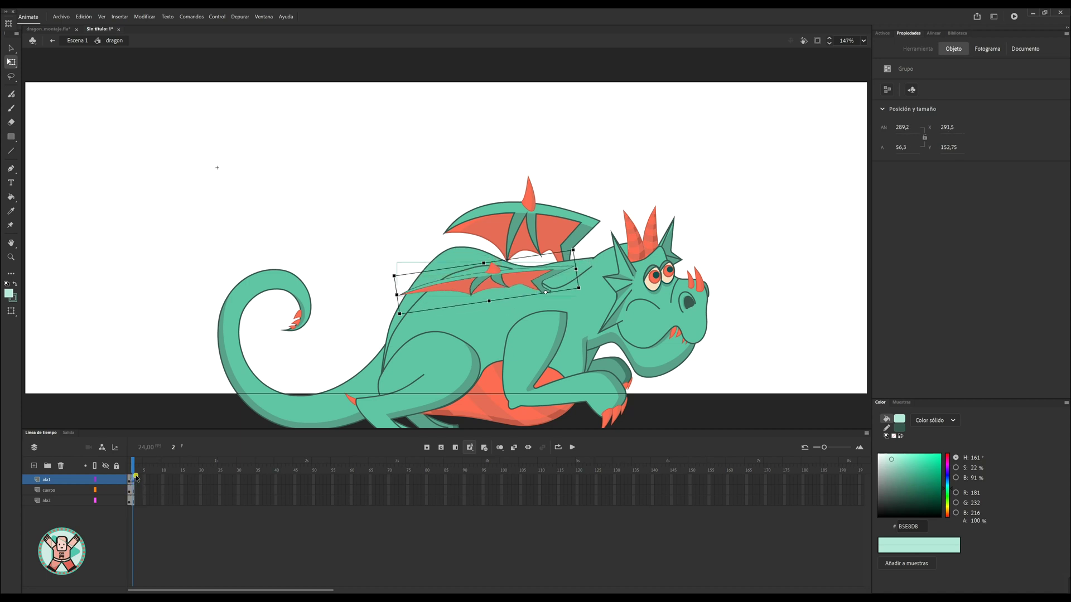
Insert a keyframe at frame 3 of layer ala1
left_click(138, 477)
left_click(165, 480)
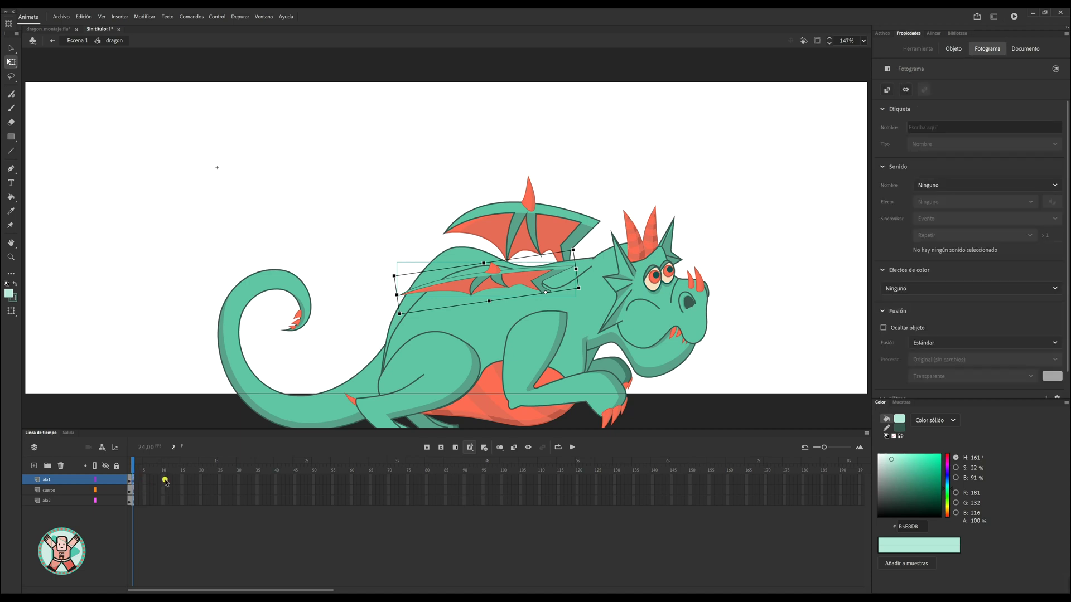
key("F6")
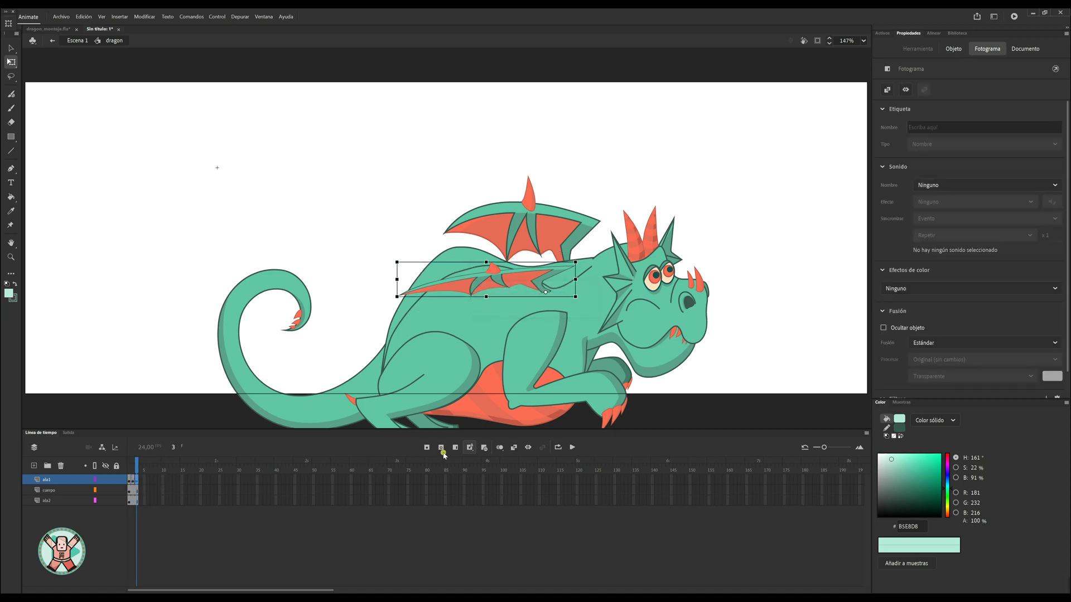
Flip the front wing downward about its base to about 90 px high in frame 3, rotate it counterclockwise and check the motion
left_click_drag(491, 266, 502, 345)
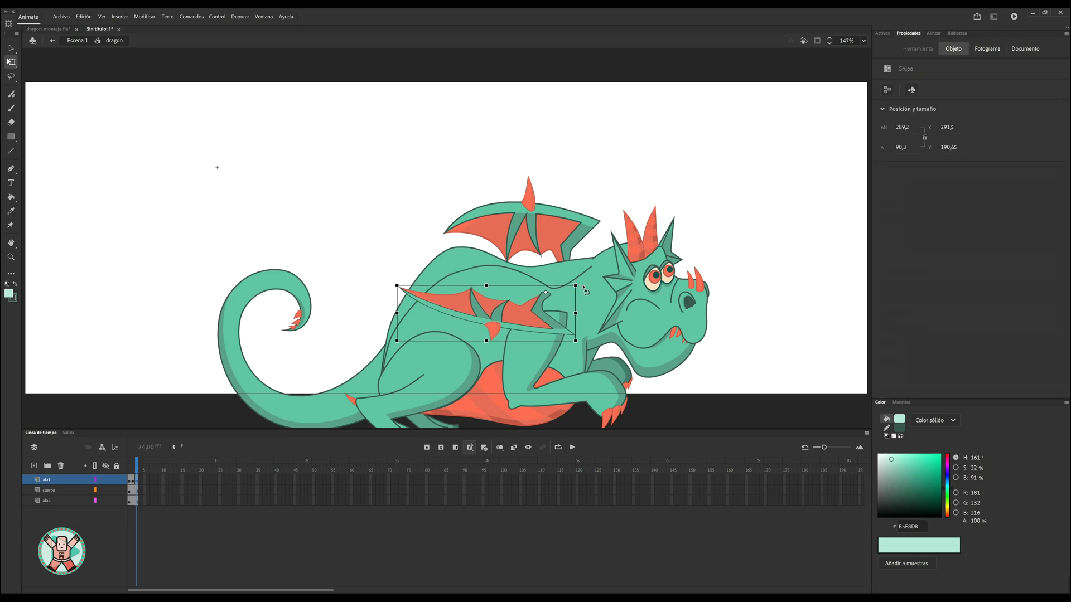
left_click_drag(583, 293, 583, 286)
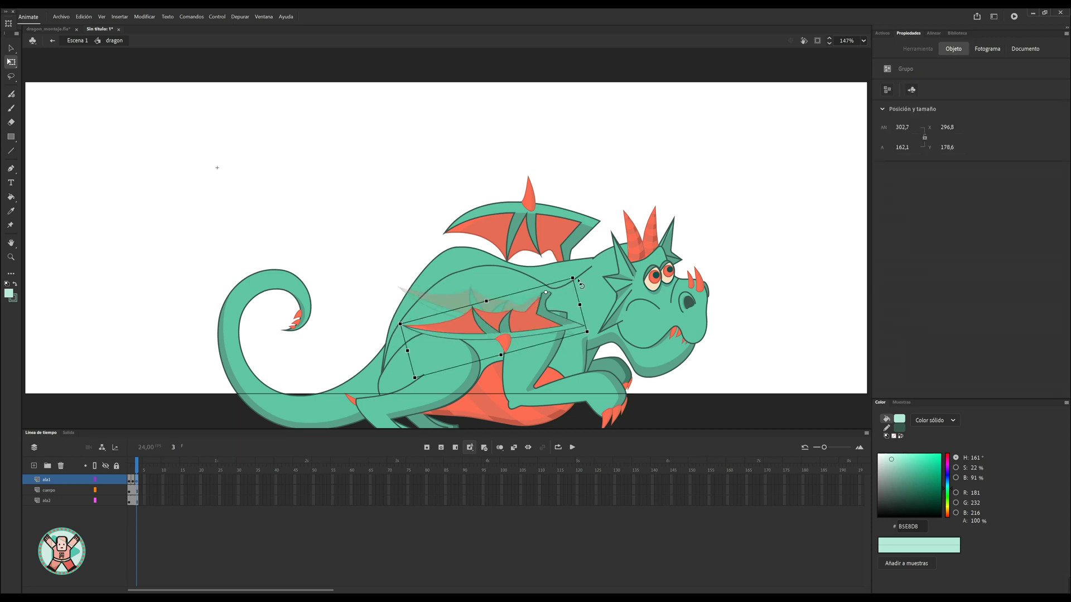
left_click(131, 469)
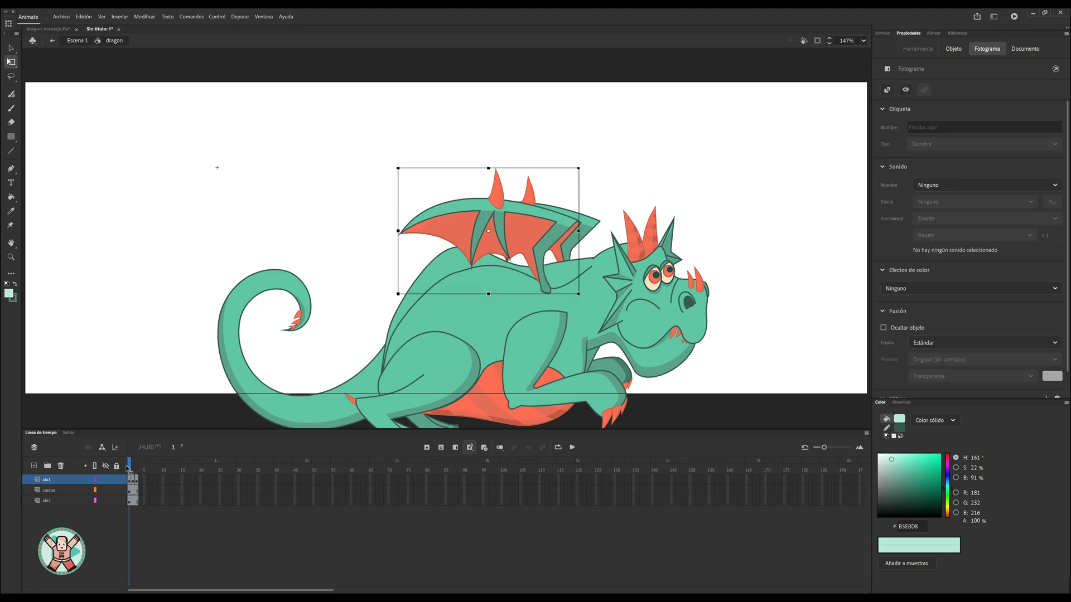
left_click_drag(128, 467, 141, 473)
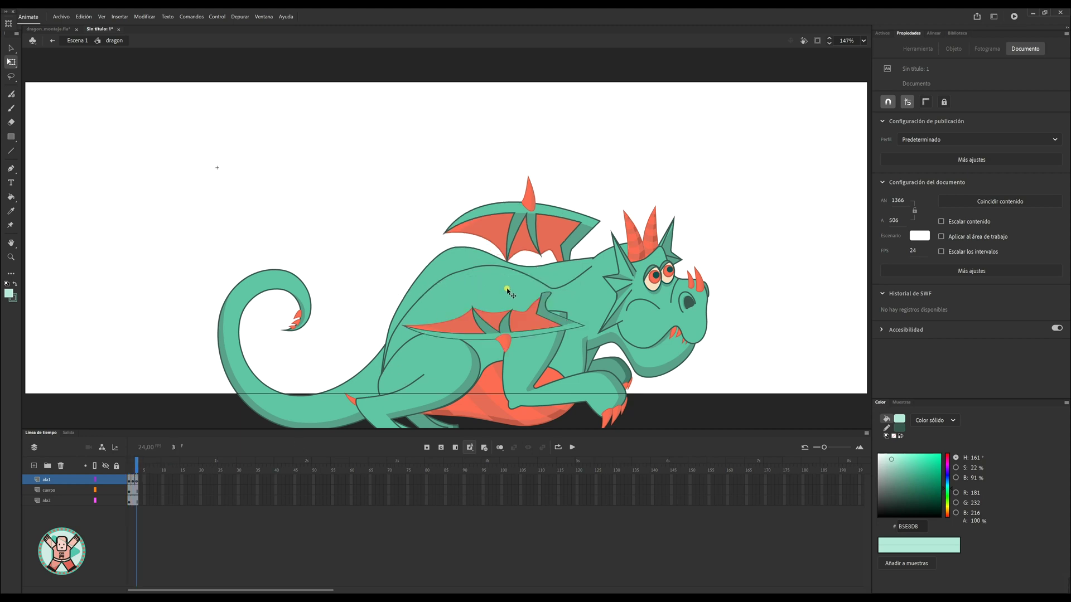
Copy frame 2 of layer ala1, paste it into frame 4 and check the front wing's motion
left_click(179, 456)
left_click(131, 480)
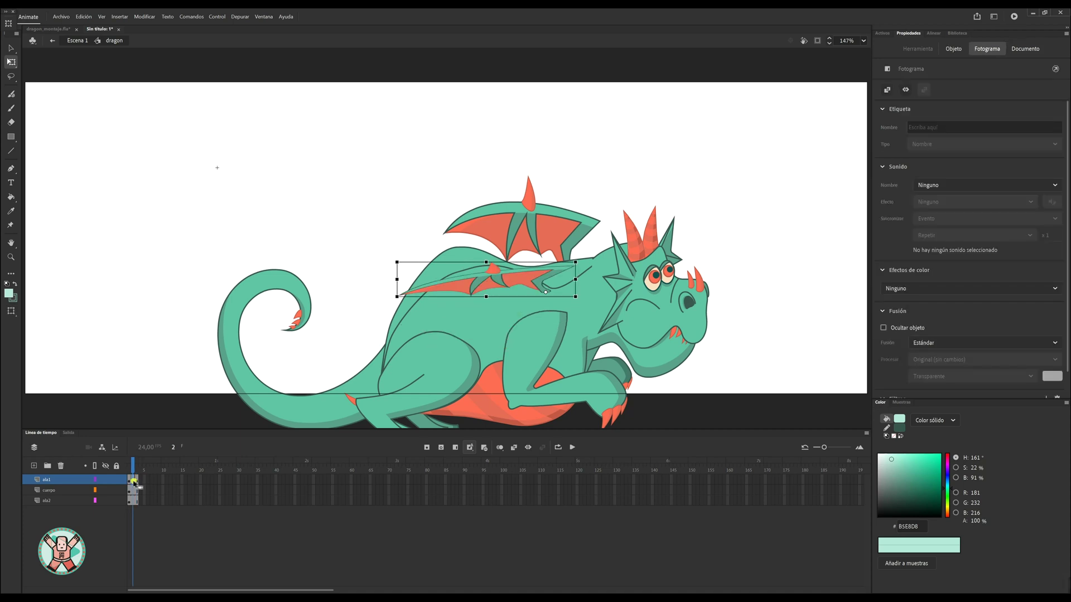
right_click(134, 483)
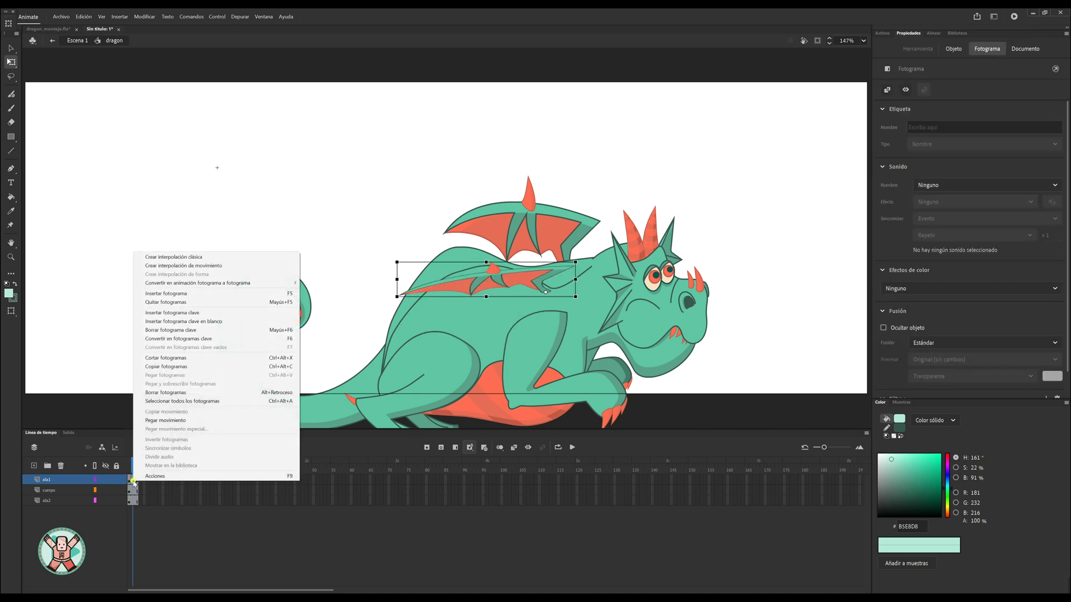
left_click(167, 366)
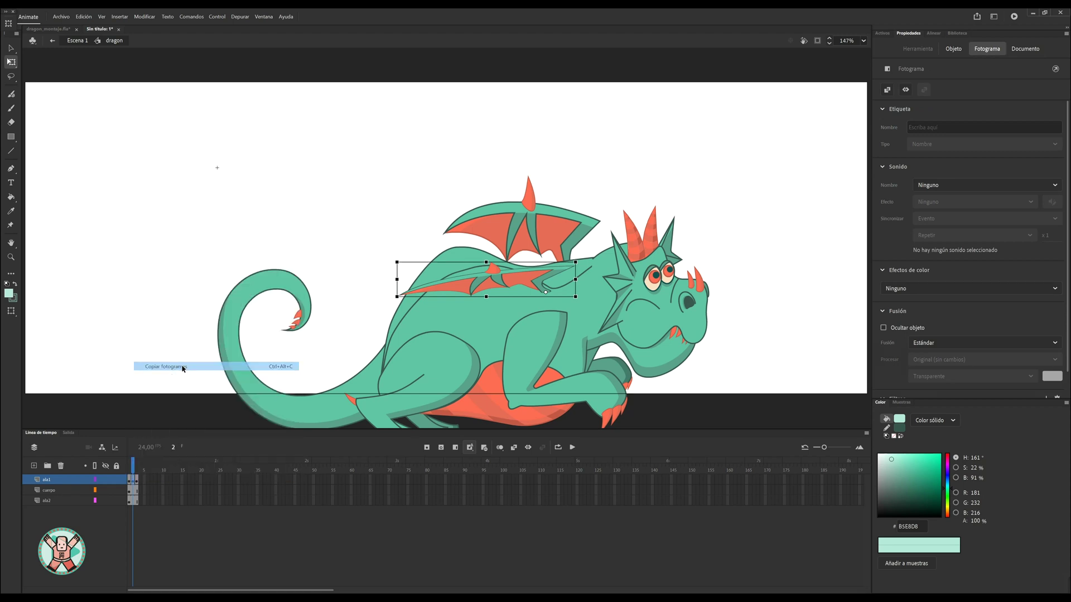
left_click(160, 477)
left_click(145, 481)
left_click(141, 483)
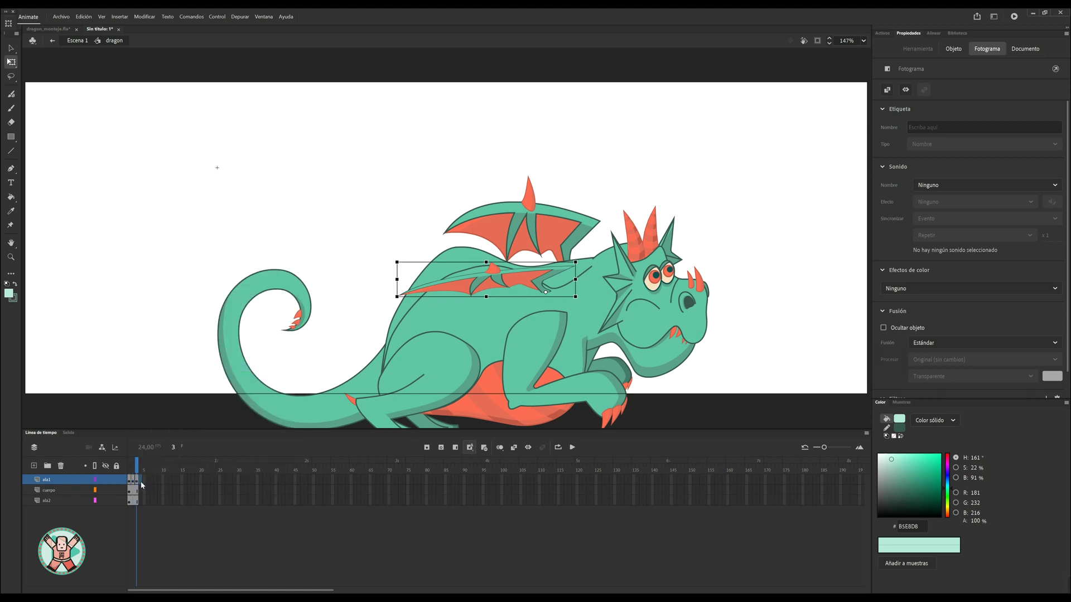
right_click(141, 483)
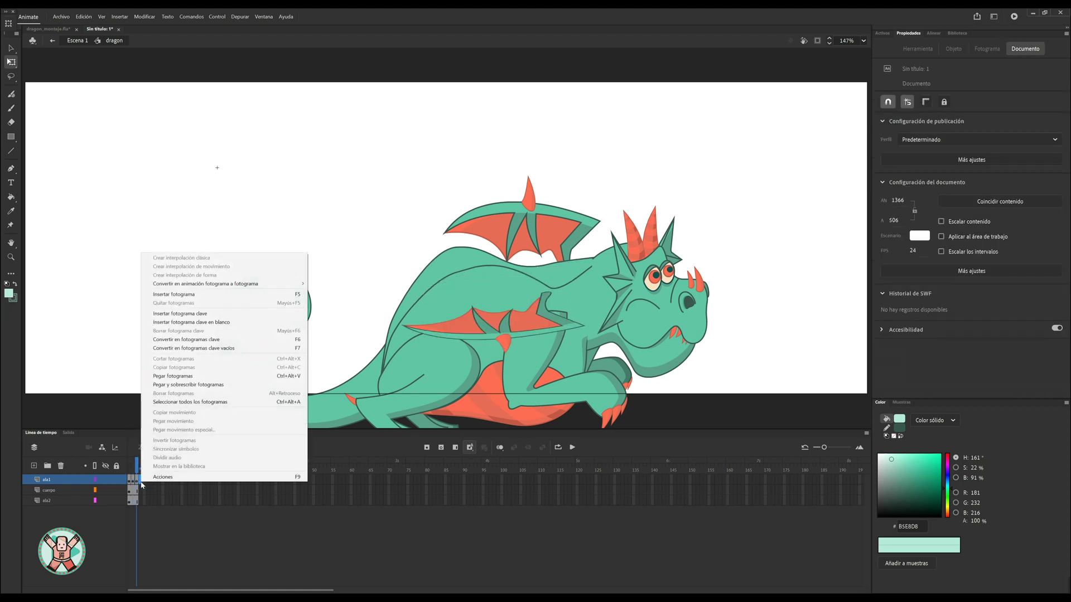
left_click(189, 378)
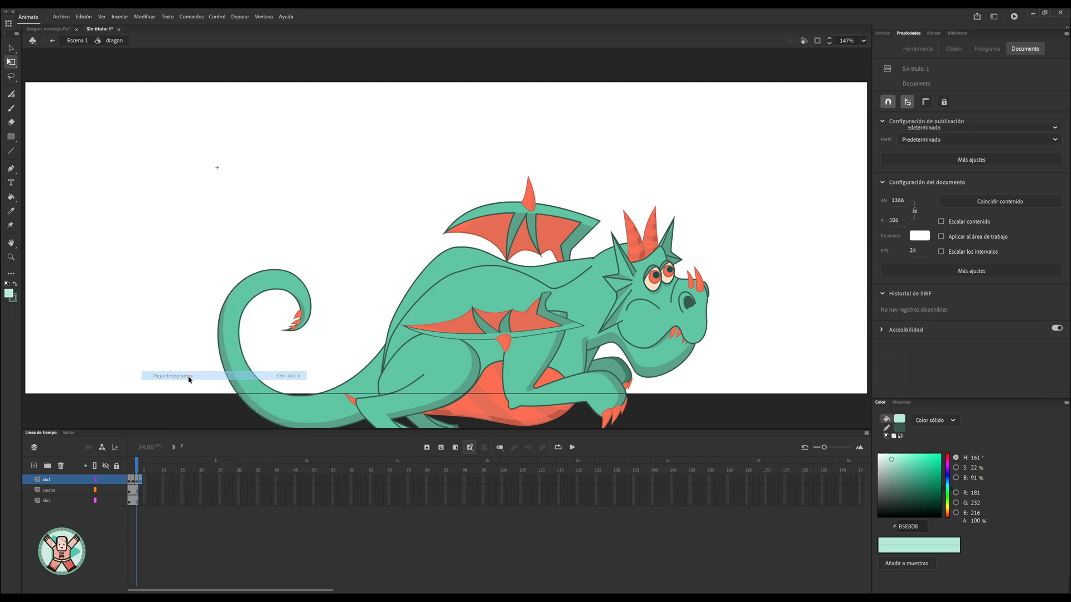
left_click(134, 470)
left_click_drag(134, 470, 140, 470)
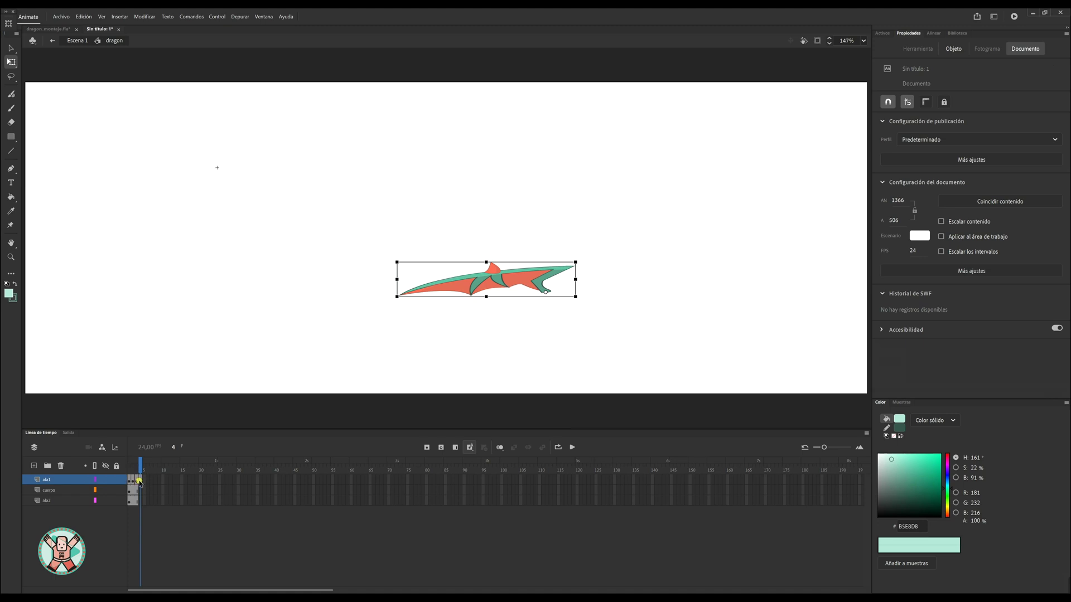
Extend the dragon's body on layer cuerpo through frame 4 and check the frames
left_click(140, 491)
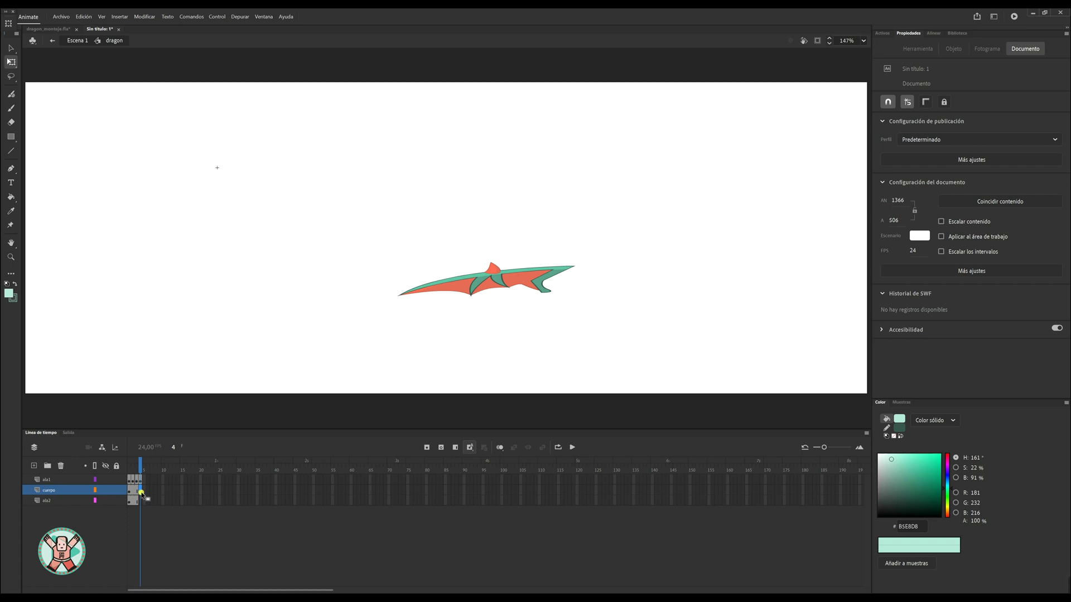
left_click(137, 490)
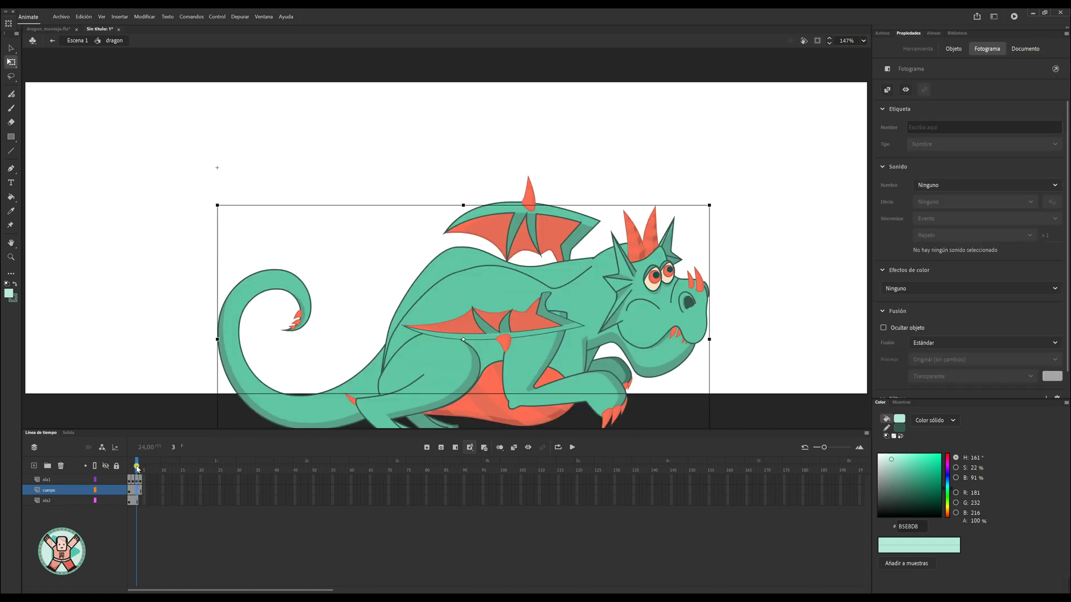
left_click_drag(137, 467, 129, 469)
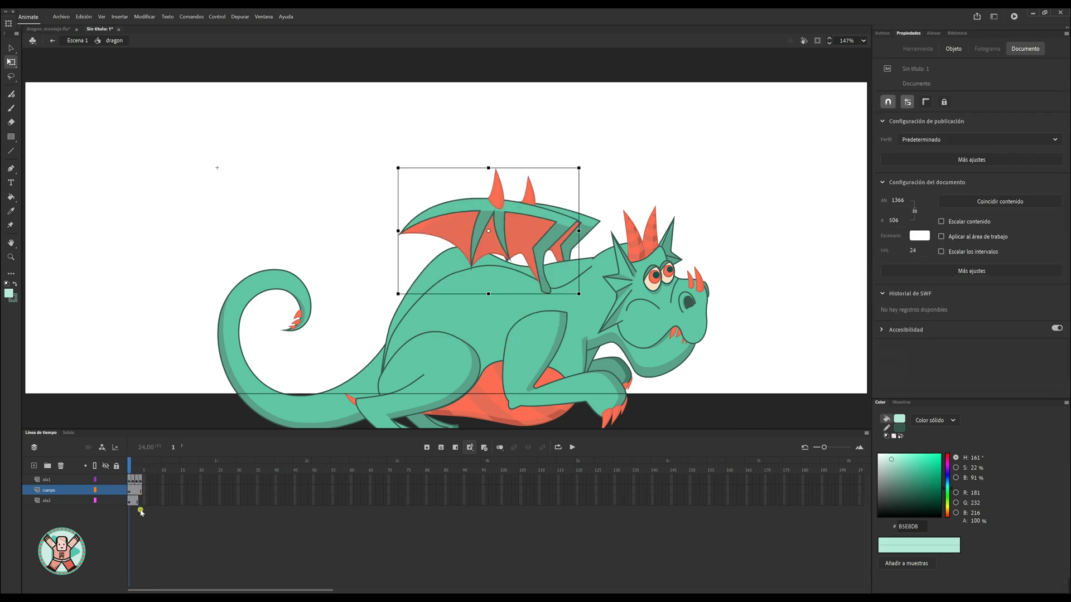
Insert a keyframe at frame 2 of layer ala2 and try to flatten the rear wing vertically about its centre
left_click(136, 504)
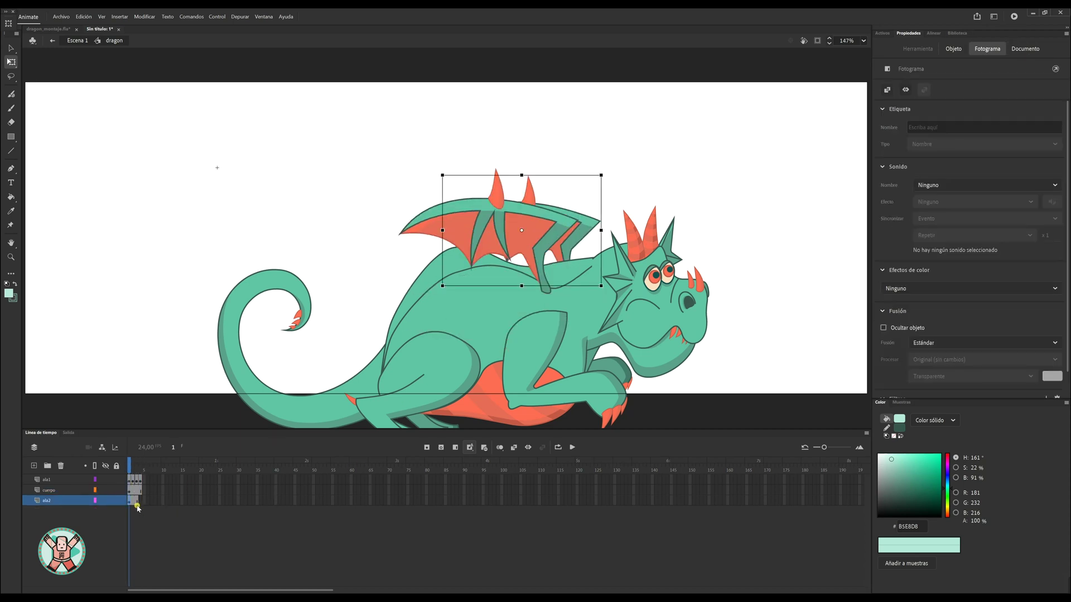
left_click(133, 503)
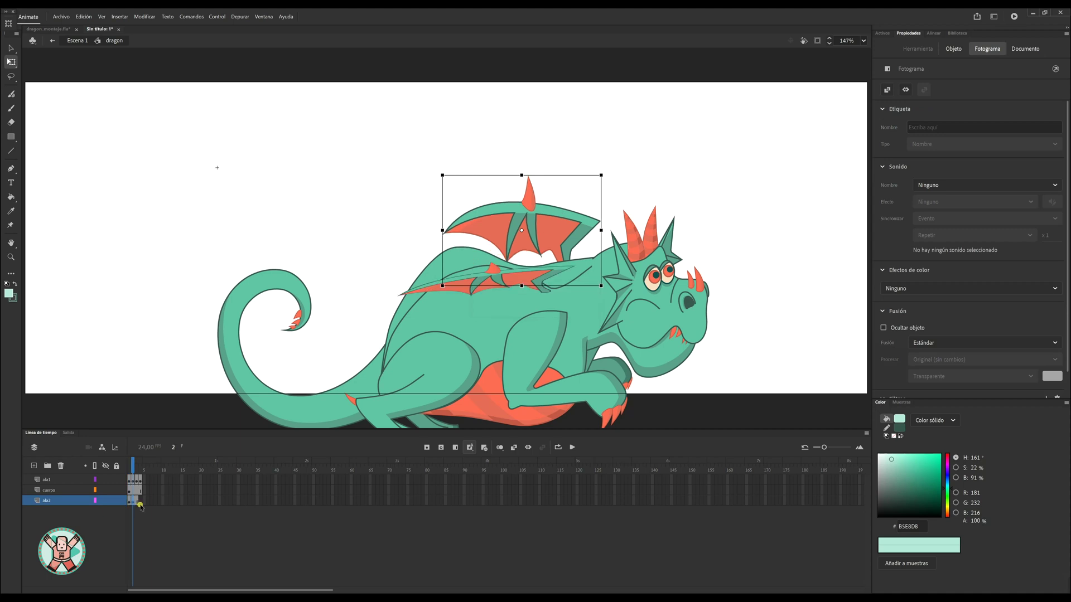
left_click_drag(521, 176, 524, 212)
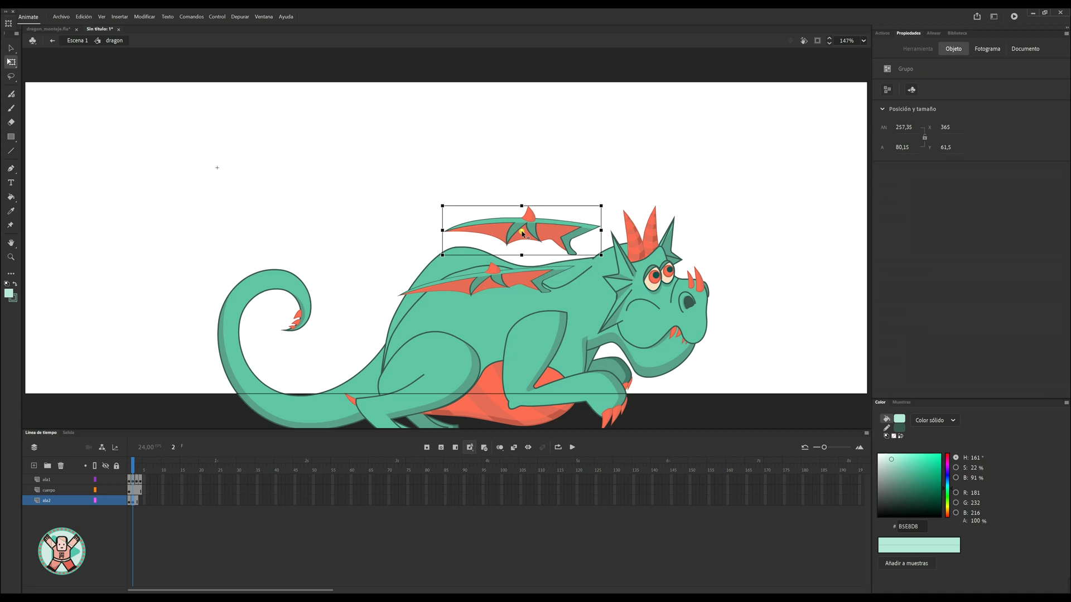
key("ctrl+z")
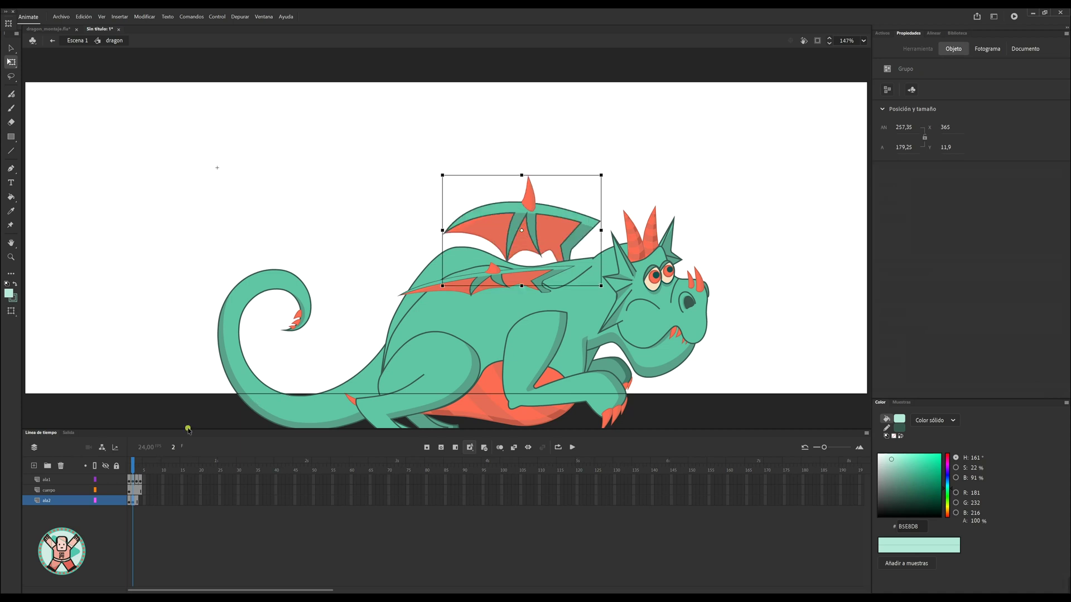
Place the rear wing's transformation point at the wing's base, temporarily hiding layers ala1 and cuerpo
left_click(105, 479)
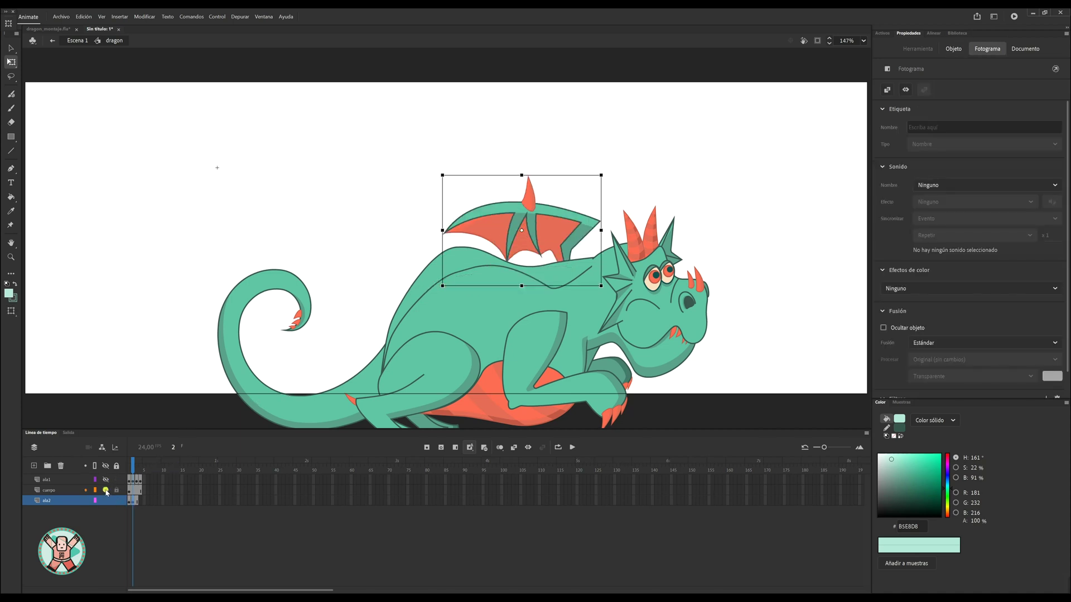
left_click(106, 490)
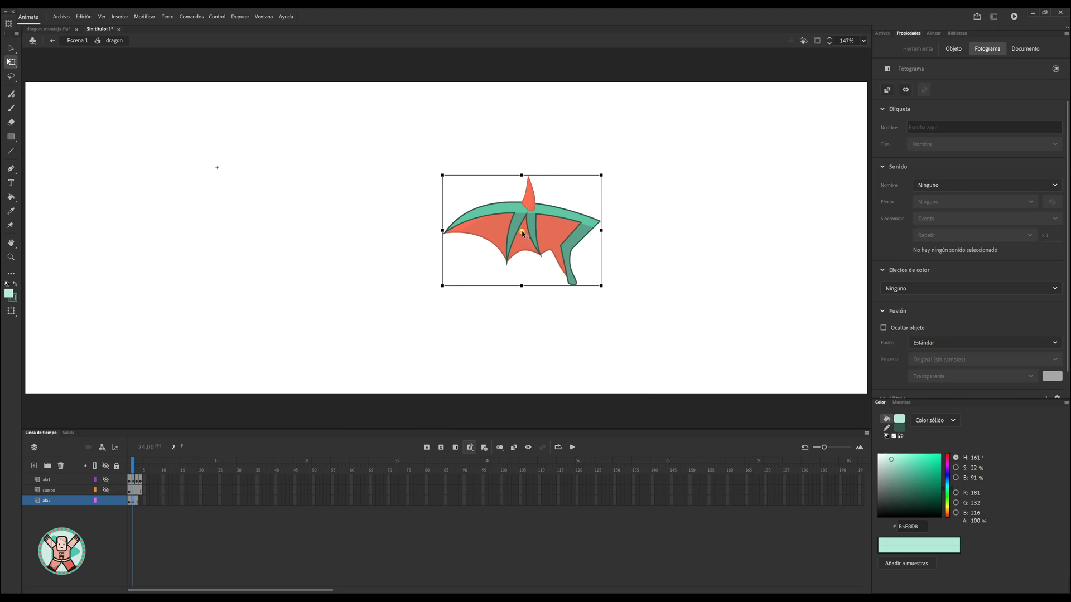
left_click_drag(522, 231, 575, 285)
left_click_drag(575, 284, 573, 281)
left_click(106, 489)
left_click(105, 479)
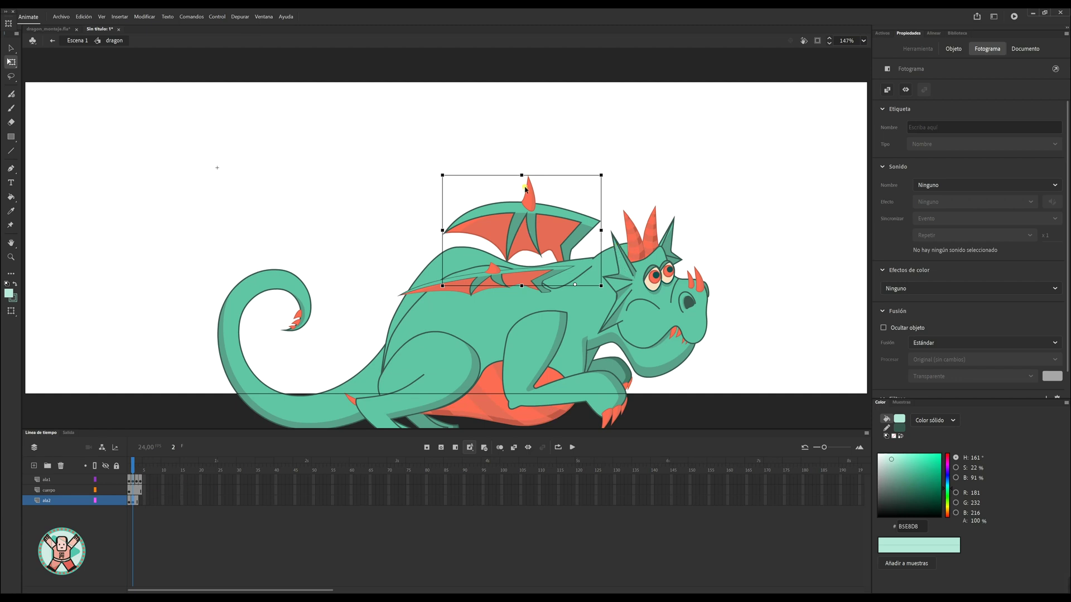
Flatten the rear wing to about 85 px high in frame 2 and rotate it slightly counterclockwise about its base
left_click_drag(522, 176, 526, 235)
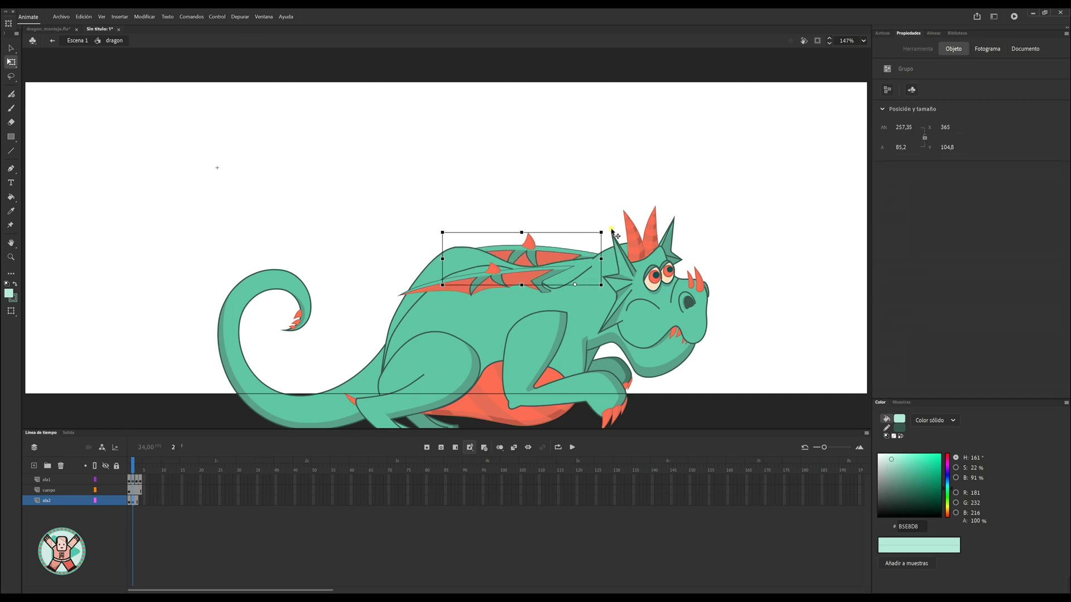
left_click_drag(606, 238, 599, 227)
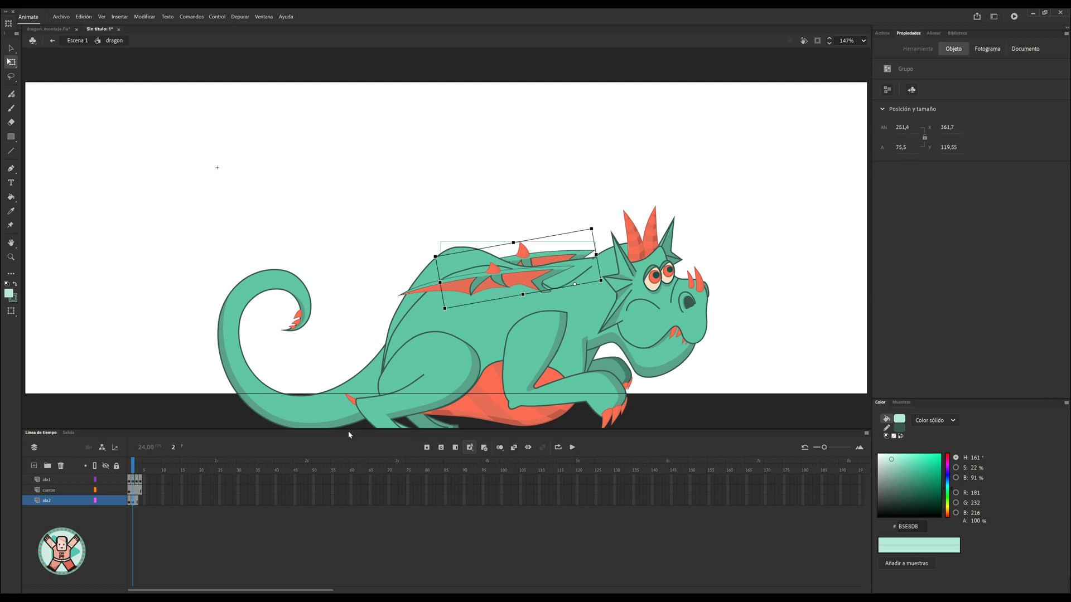
Remove the rear wing from frame 3 of layer ala2, leaving that frame empty
left_click(136, 468)
left_click(138, 467)
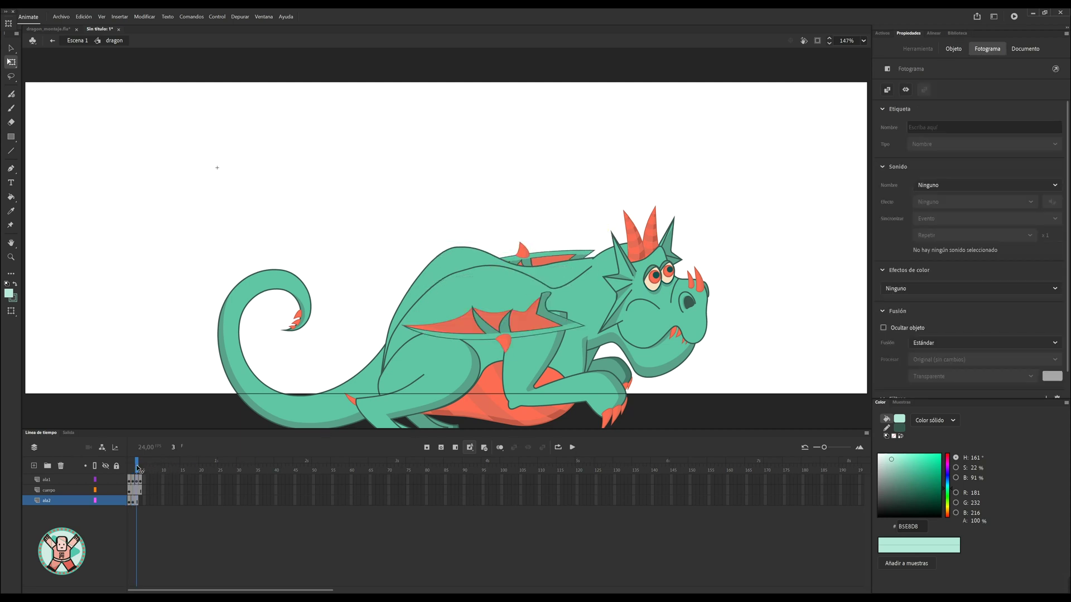
left_click(137, 501)
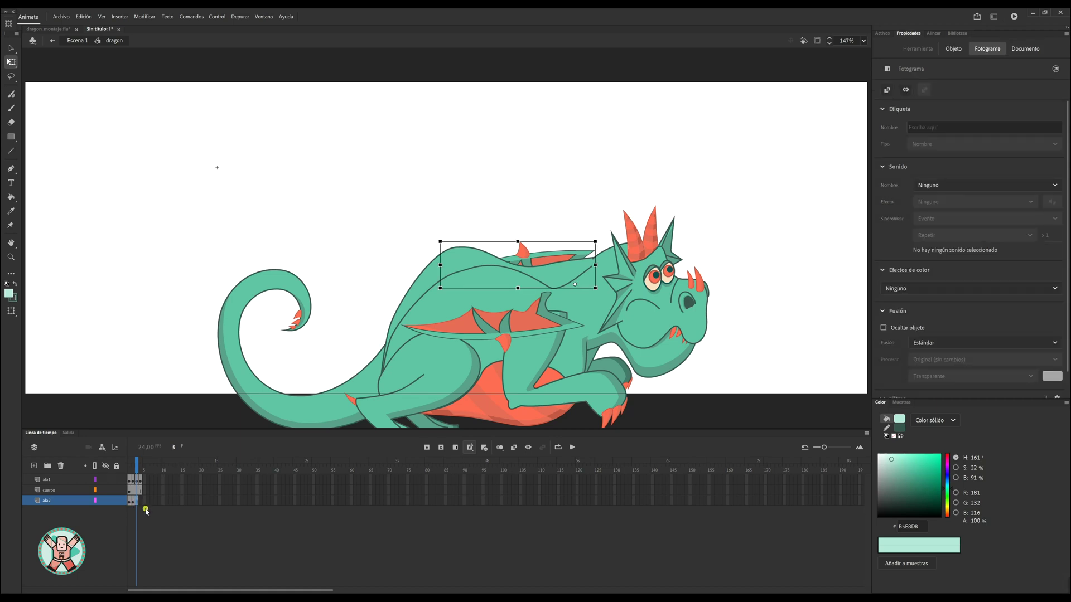
left_click_drag(146, 510, 141, 505)
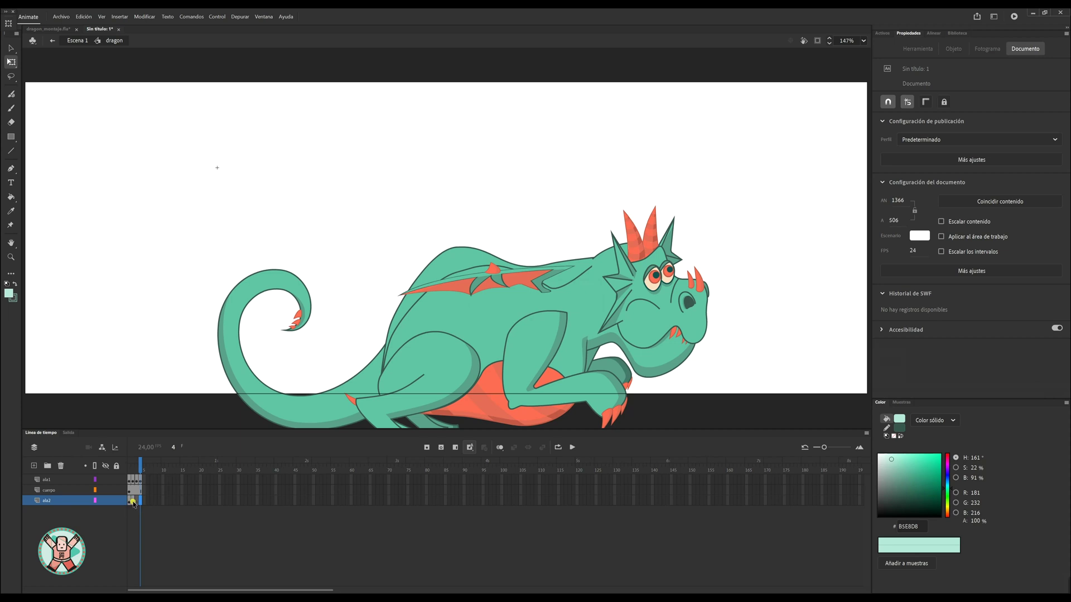
Copy frame 2 of layer ala2, paste it into frame 4 and check the rear wing's motion
left_click(133, 503)
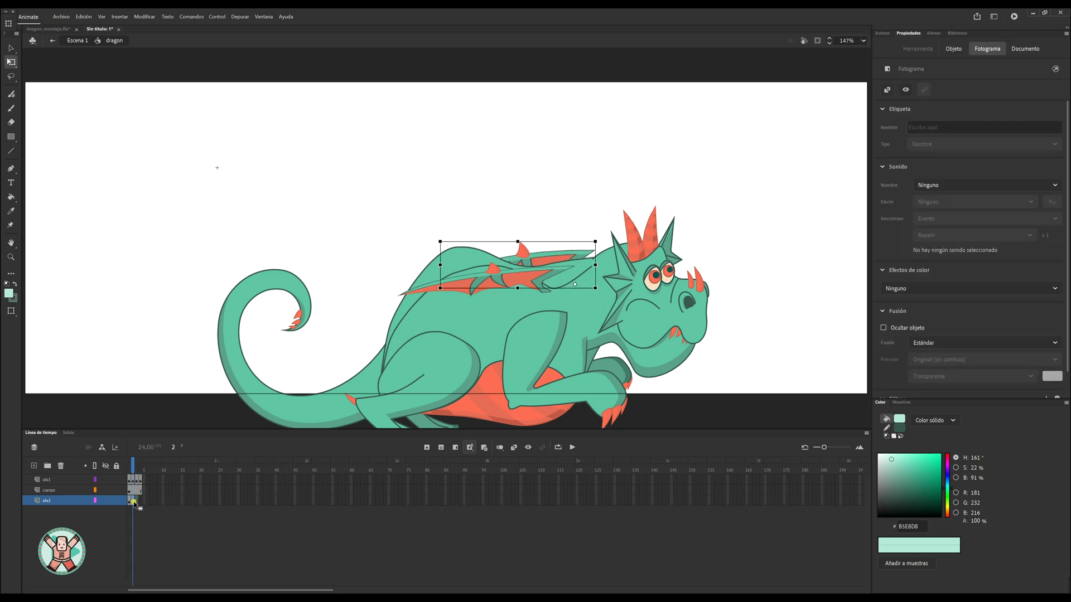
right_click(134, 504)
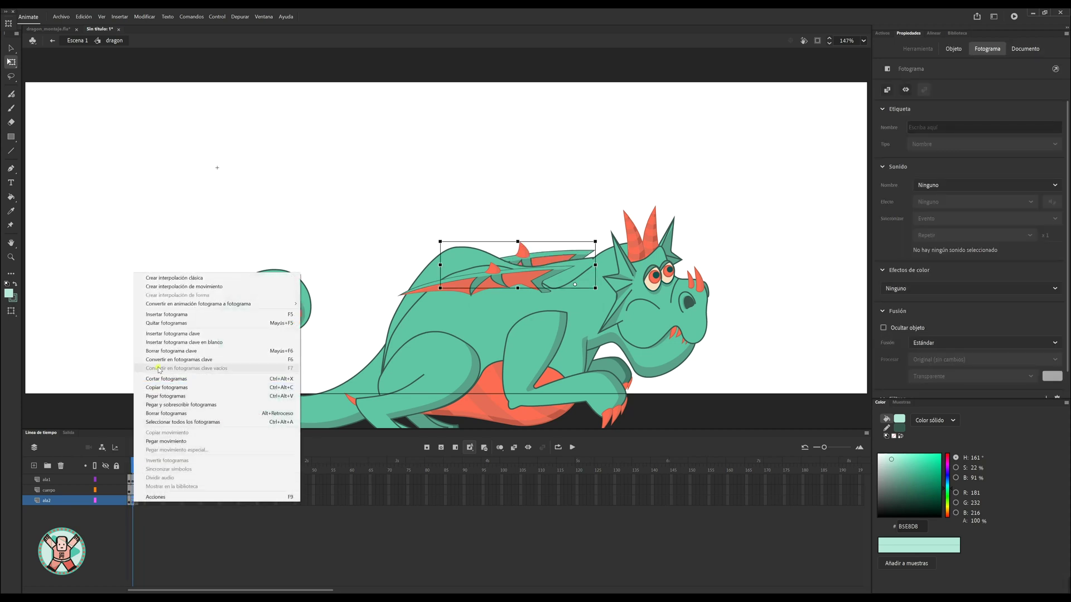
left_click(188, 378)
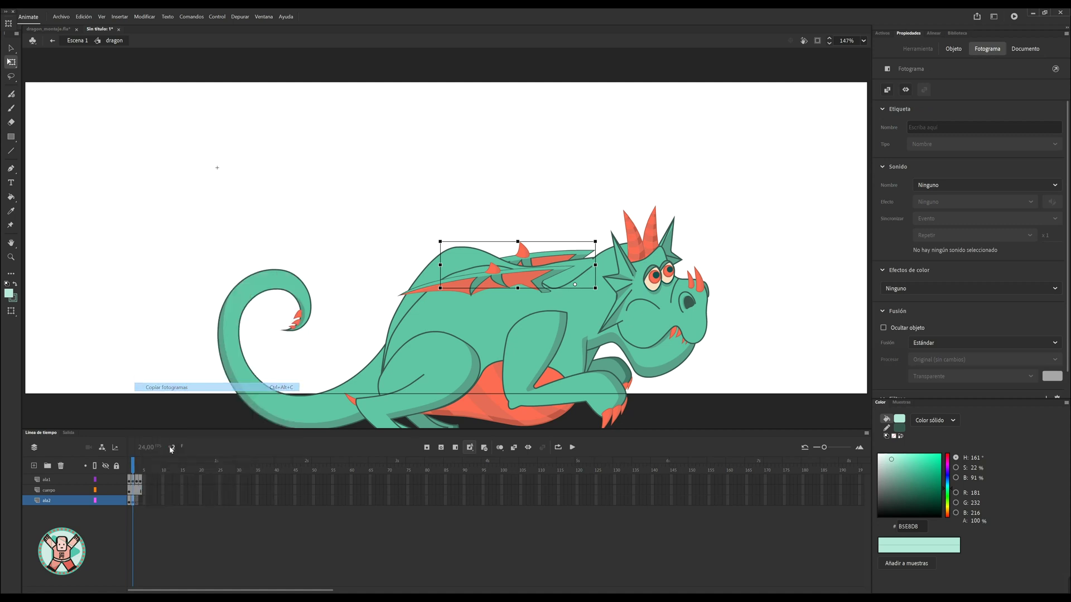
left_click(141, 504)
right_click(142, 505)
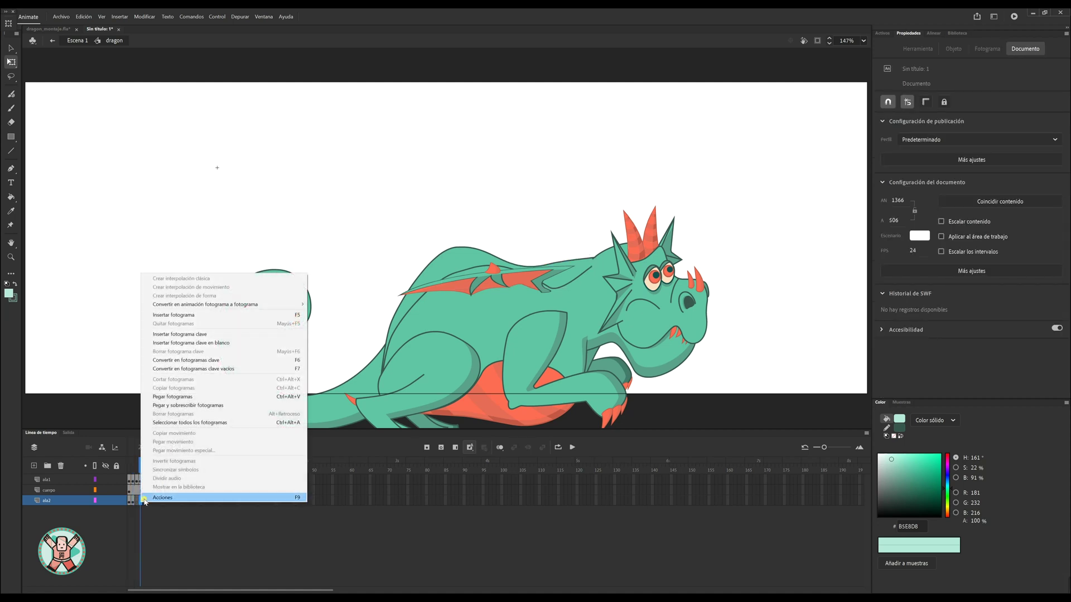
left_click(173, 398)
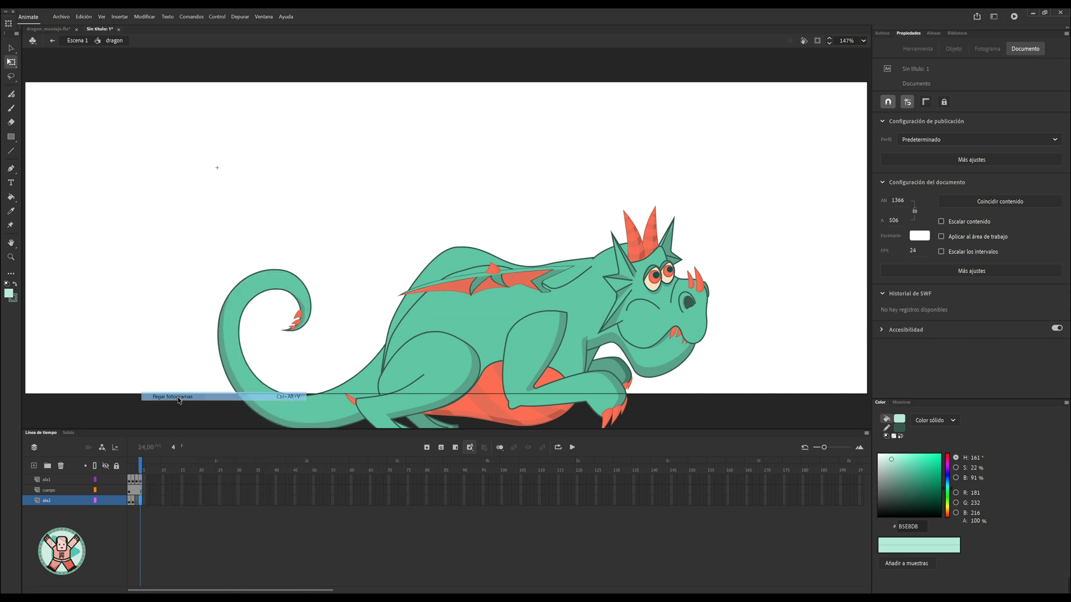
left_click_drag(141, 467, 136, 471)
left_click(136, 472)
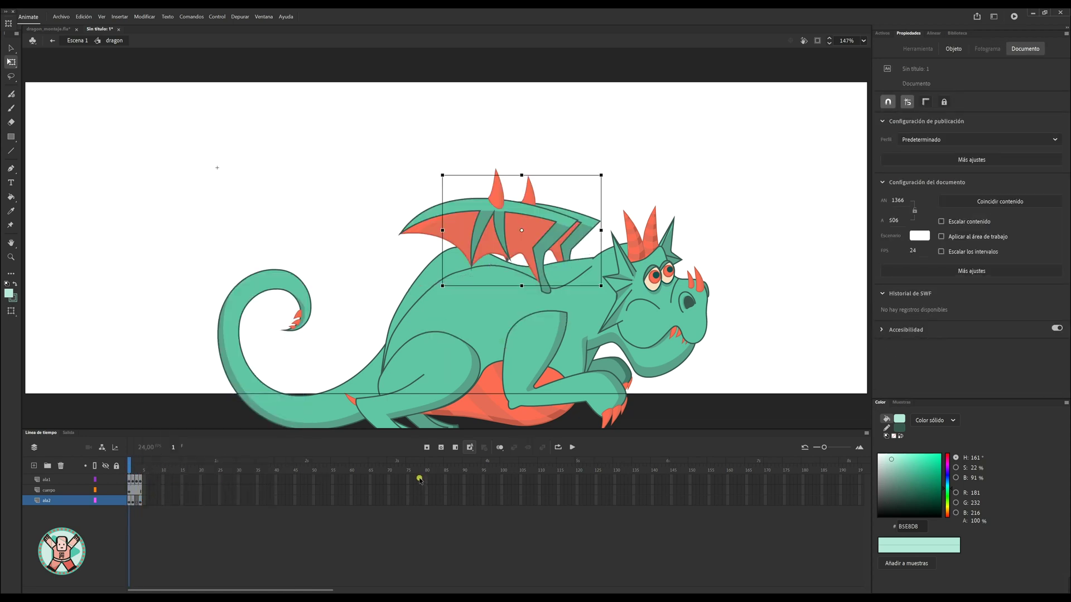
Play the wing flap in a loop over the symbol's four frames, stop it and return to frame 1
left_click(557, 447)
left_click(558, 448)
left_click(572, 448)
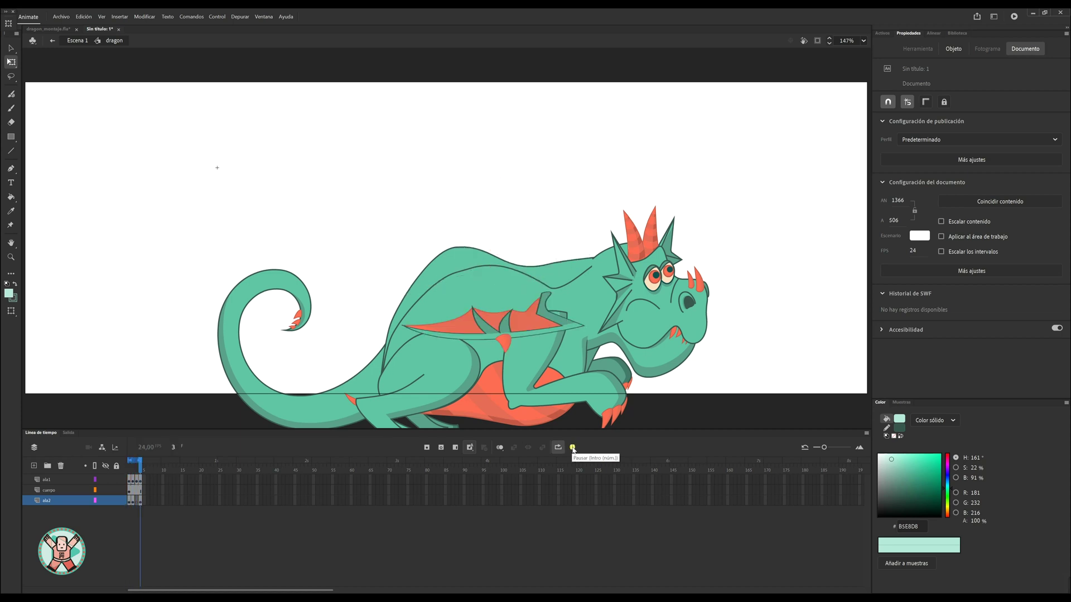
left_click(572, 448)
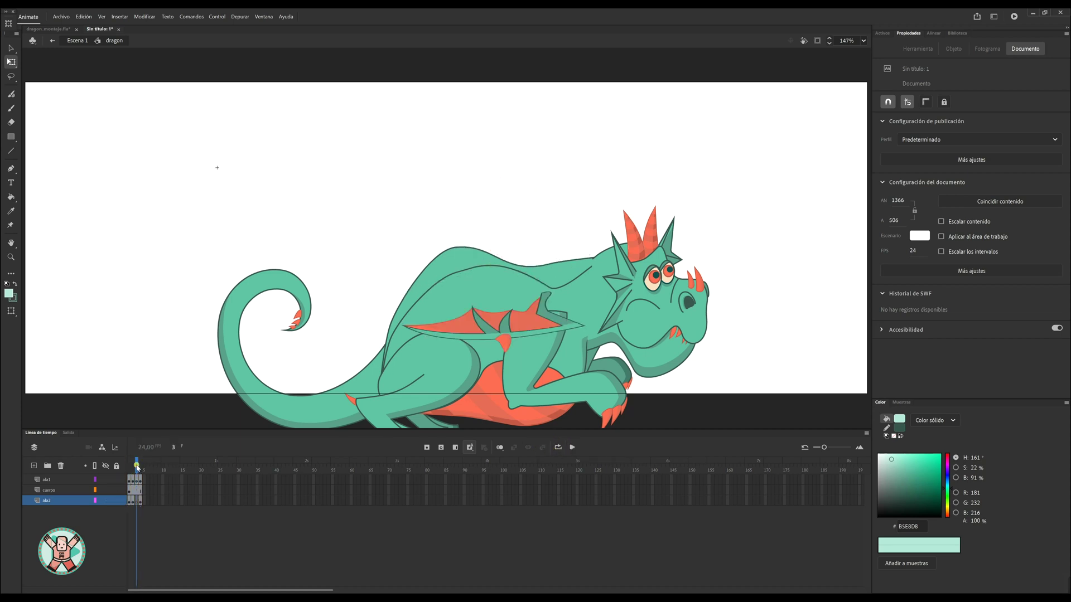
left_click_drag(137, 467, 129, 467)
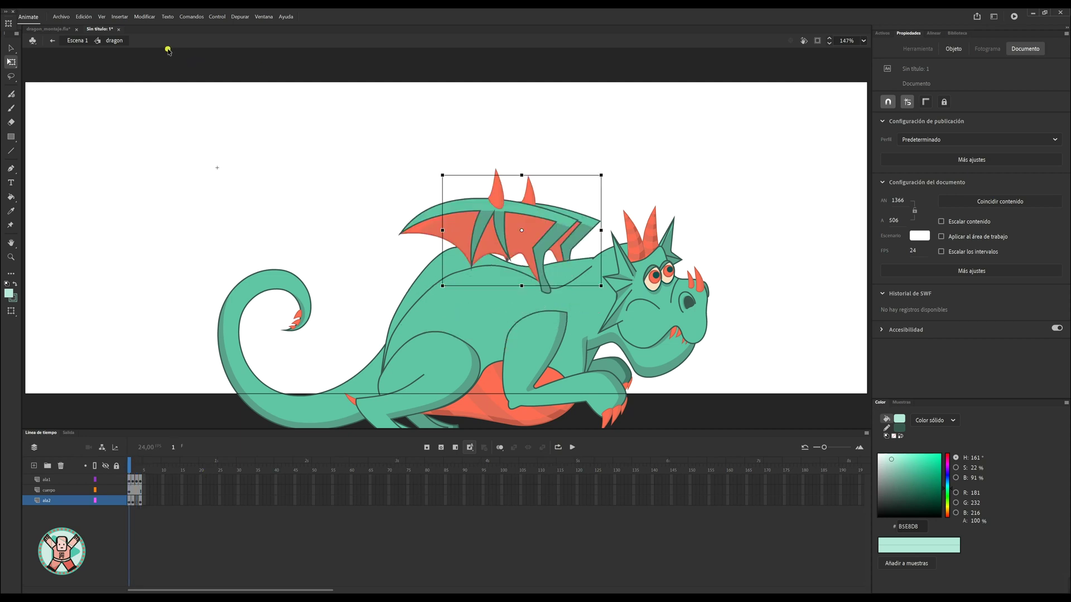
Return to Escena 1 and move the dragon off the stage beyond its left edge, to about X -821, Y 0
left_click(83, 43)
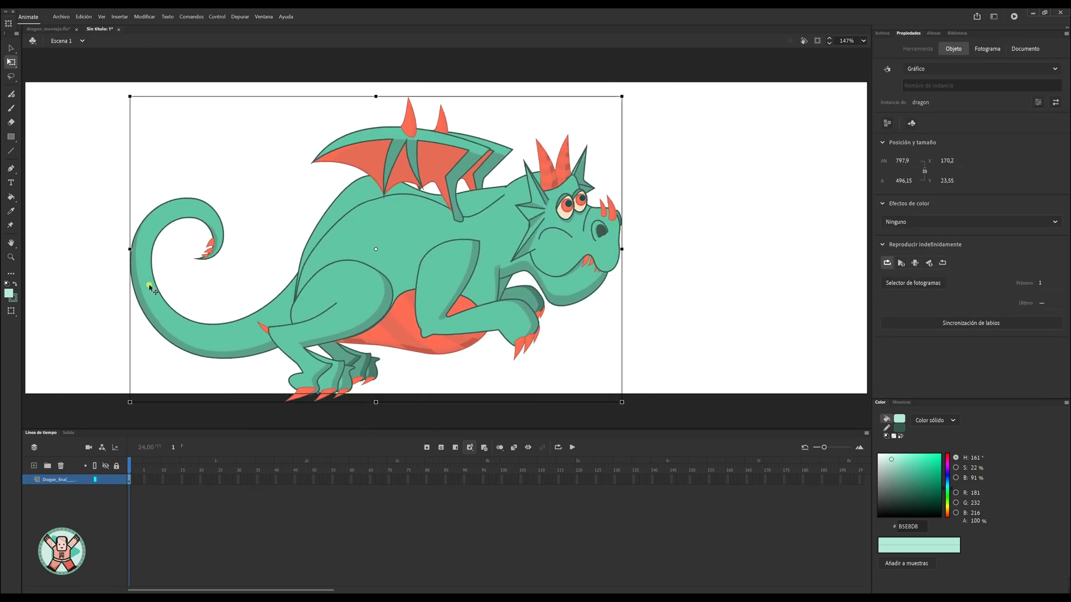
key("z")
key("ctrl+minus")
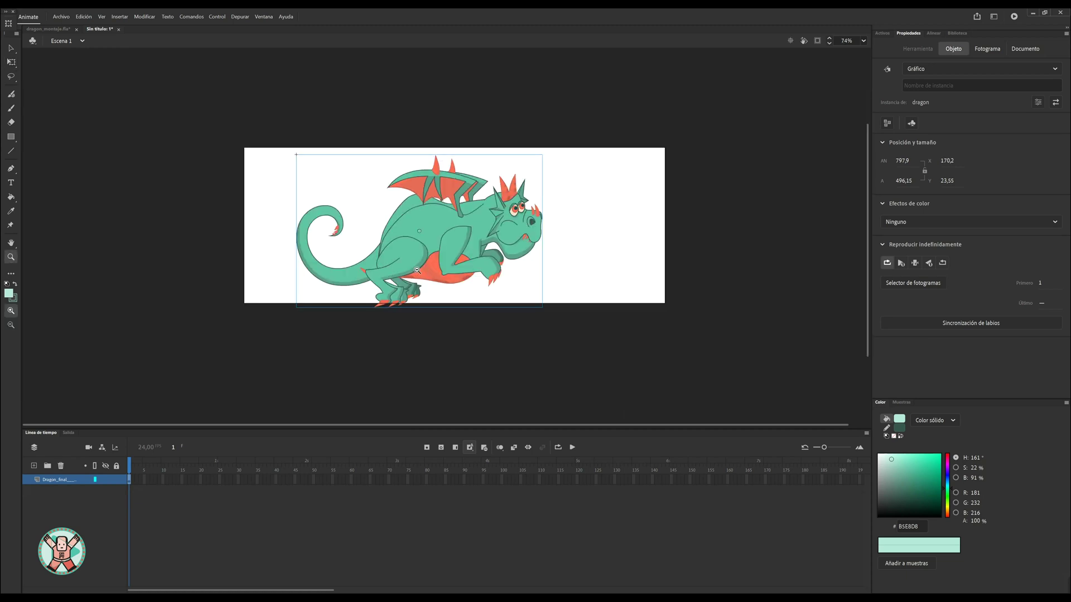
key("ctrl+minus")
left_click(10, 48)
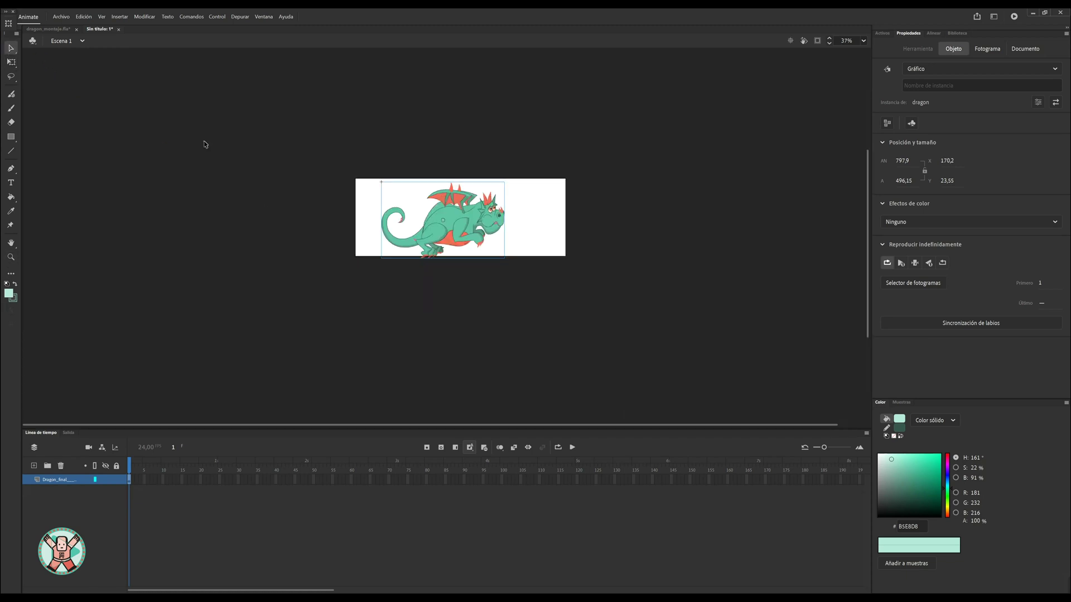
left_click_drag(468, 236, 313, 227)
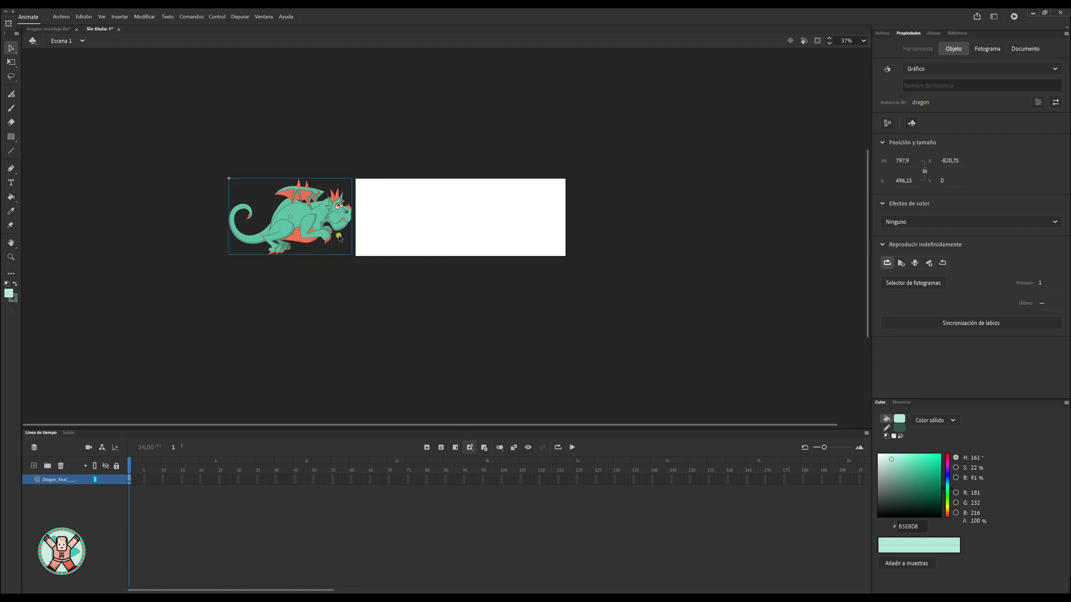
Add a layer named fondo1 and place it below the dragon layer
left_click(34, 465)
left_click(54, 483)
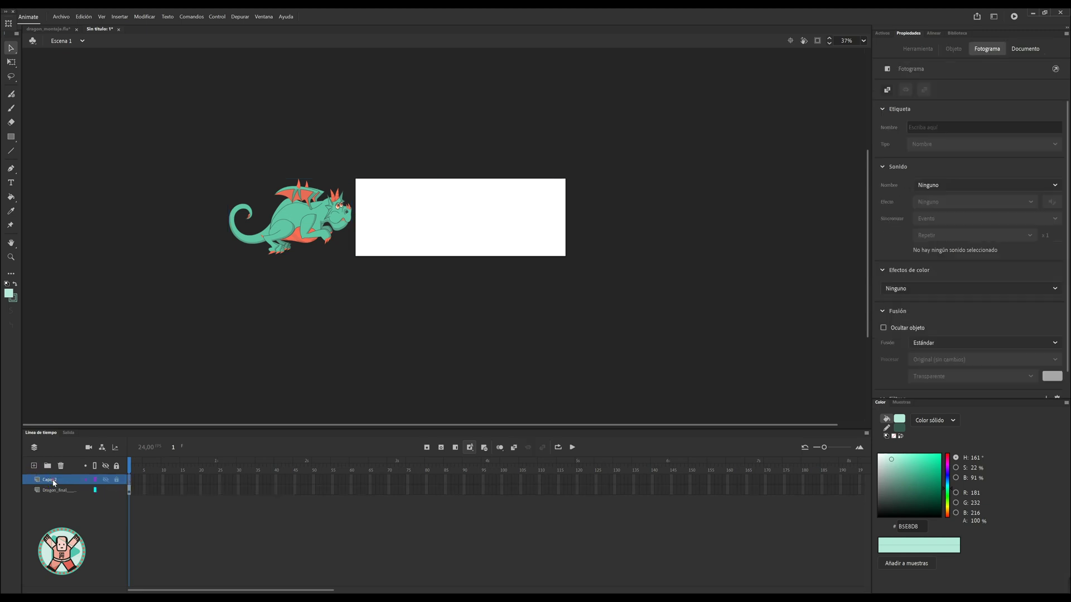
double_click(56, 480)
type("fondo1")
key("Return")
left_click_drag(66, 484, 65, 500)
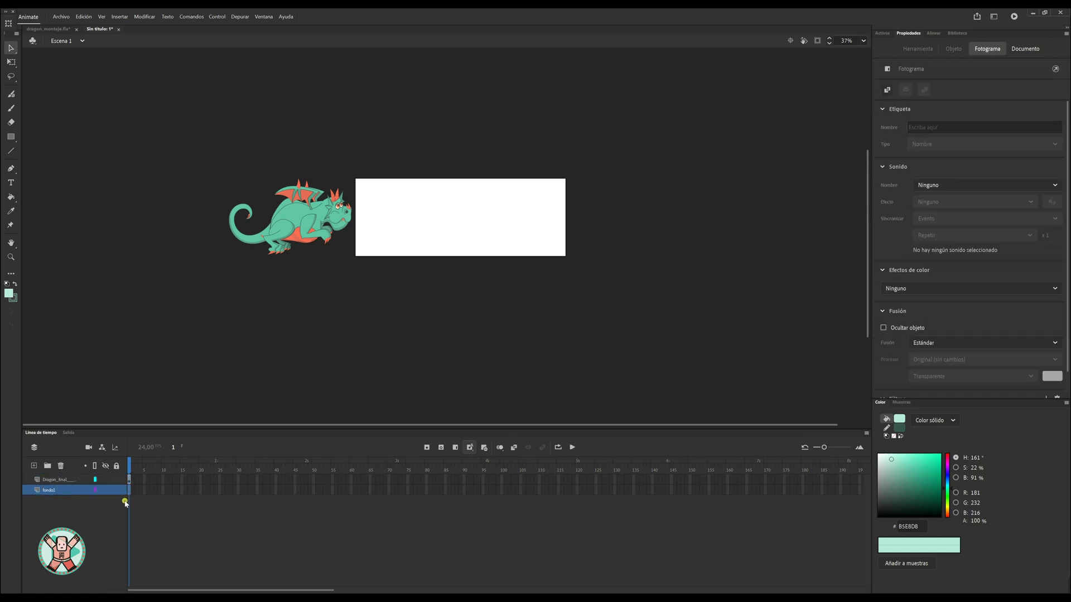
Import fondo_parteB.png to the stage on layer fondo1 and move it up to cover the stage, at X 0, Y -2
left_click(59, 17)
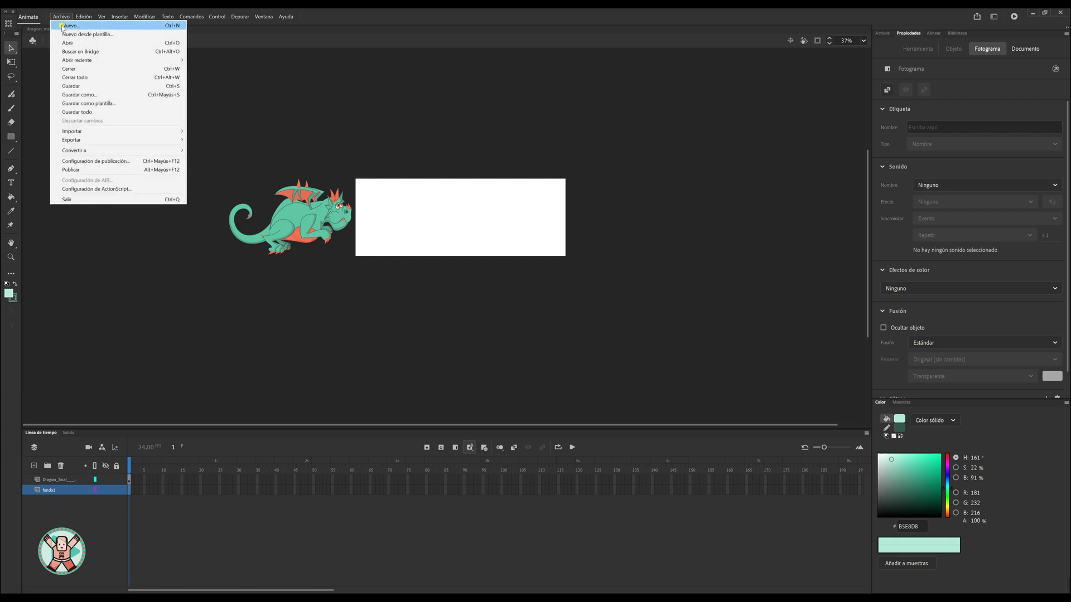
mouse_move(99, 131)
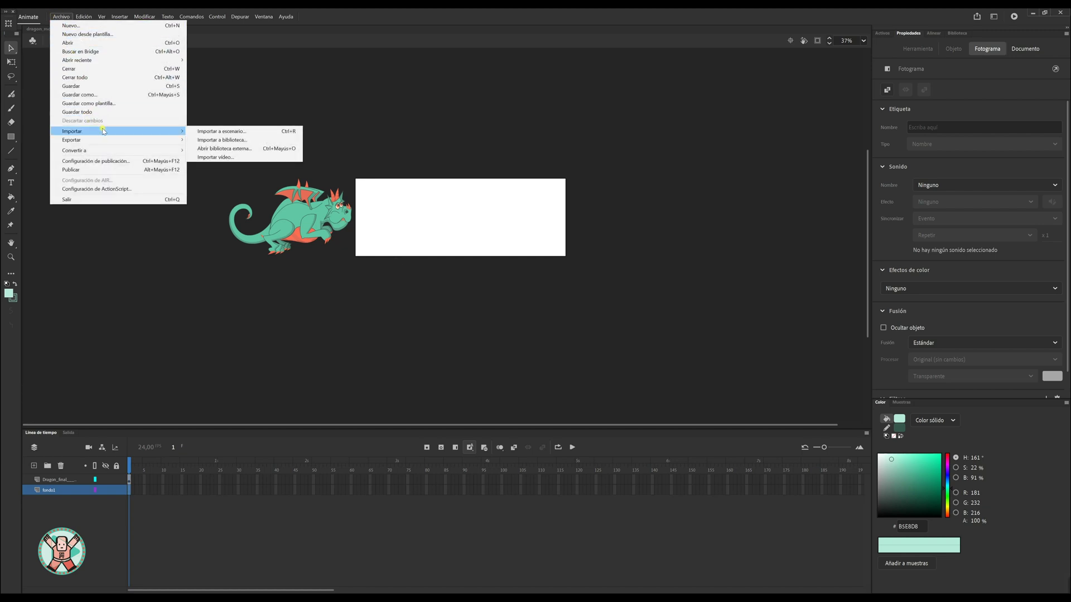
left_click(223, 131)
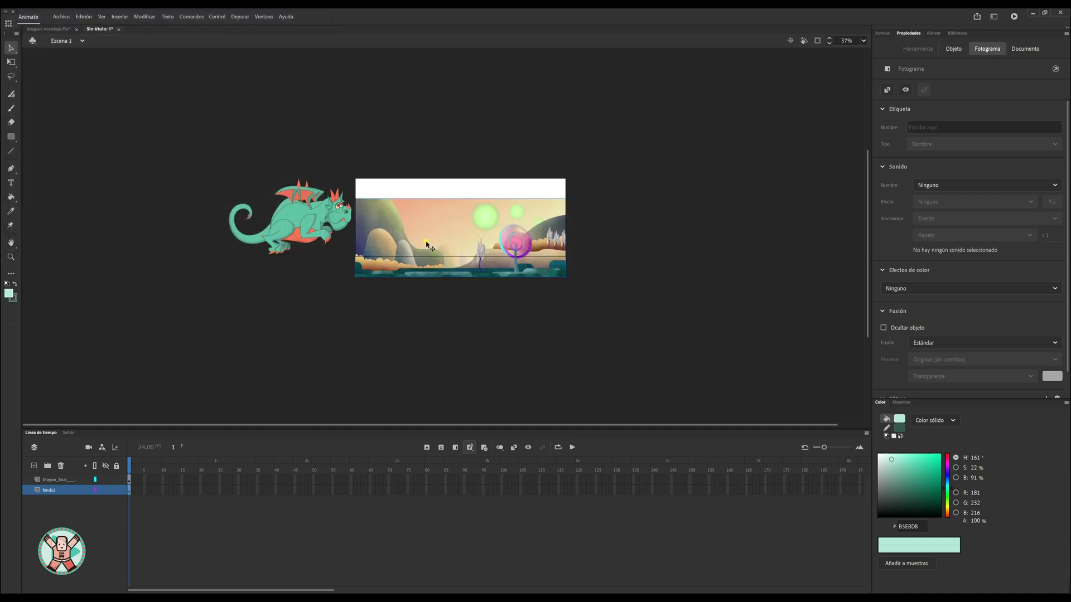
left_click_drag(426, 240, 428, 223)
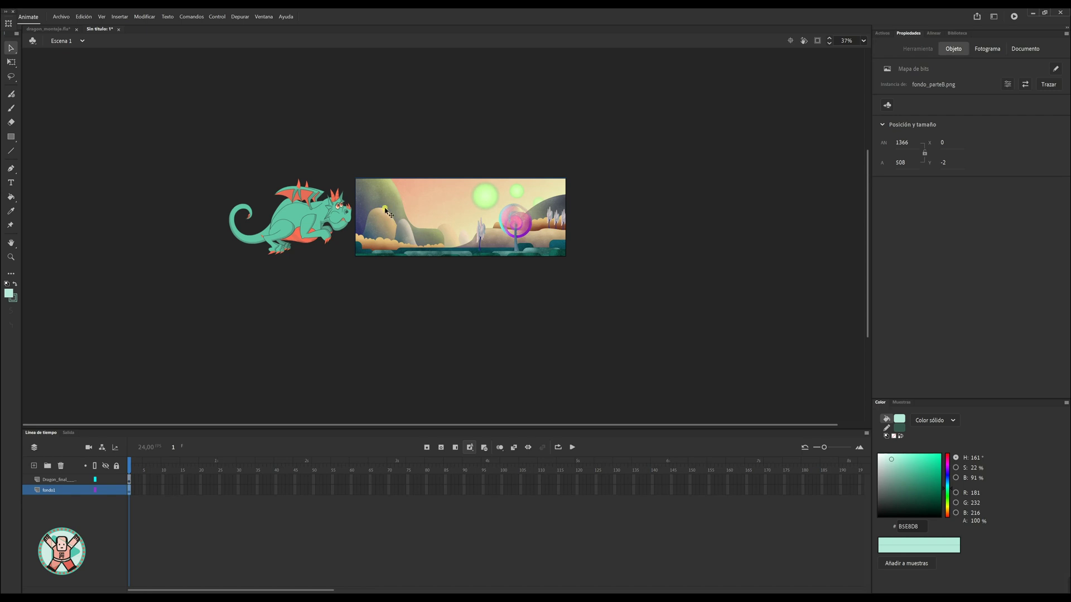
Add a layer named fondo2 above the dragon layer
left_click(44, 480)
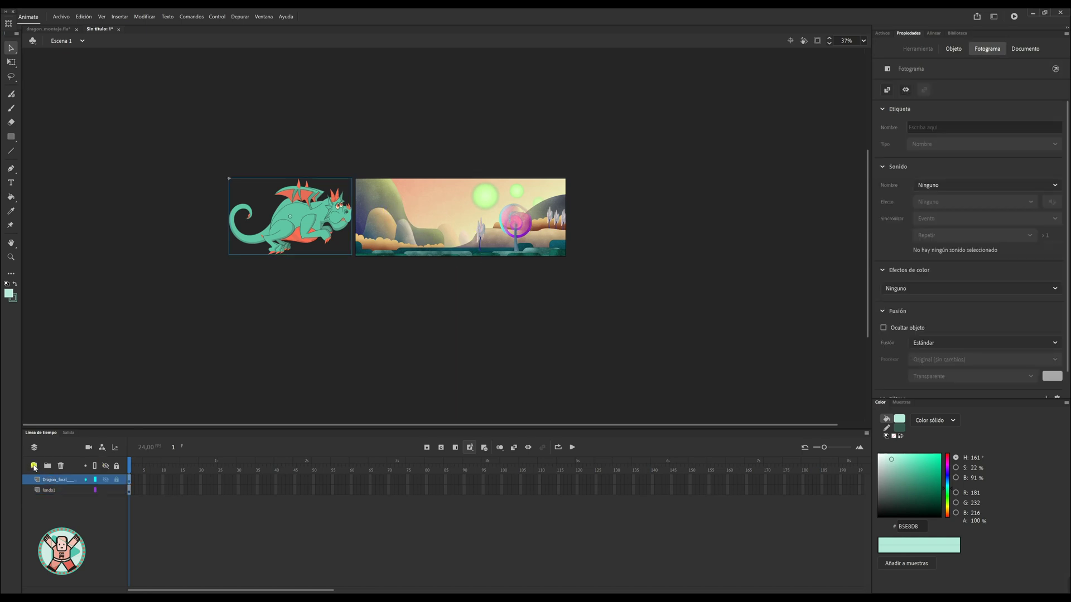
left_click(33, 466)
double_click(50, 481)
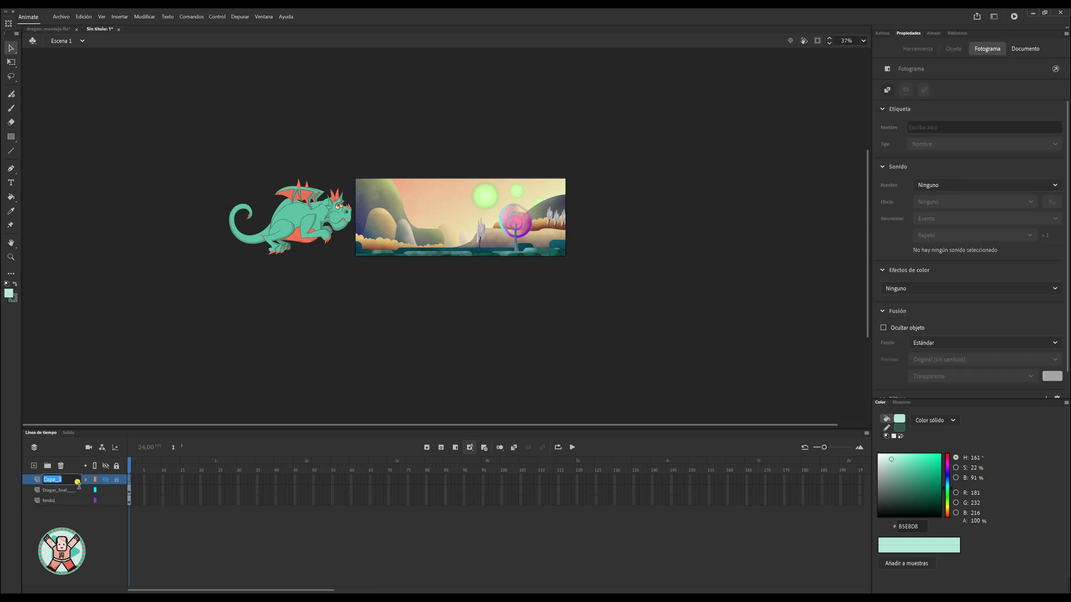
type("fondo2")
key("Return")
Import fondo_parteA.png to the stage on layer fondo2 and move the tree up so its base meets the stage's lower edge
left_click(62, 17)
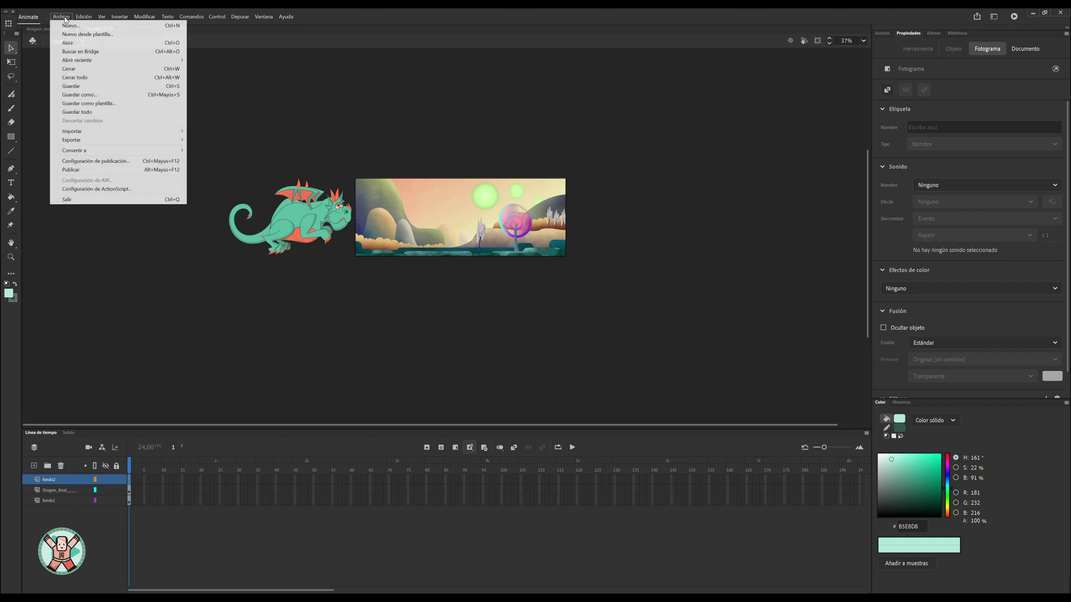
mouse_move(100, 131)
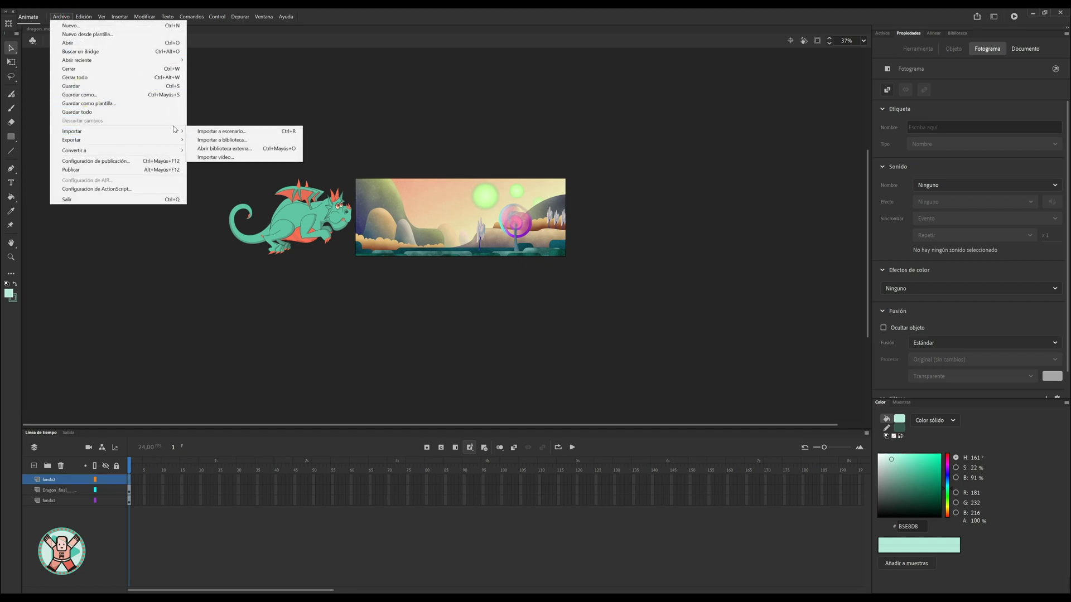
left_click(240, 131)
left_click(265, 244)
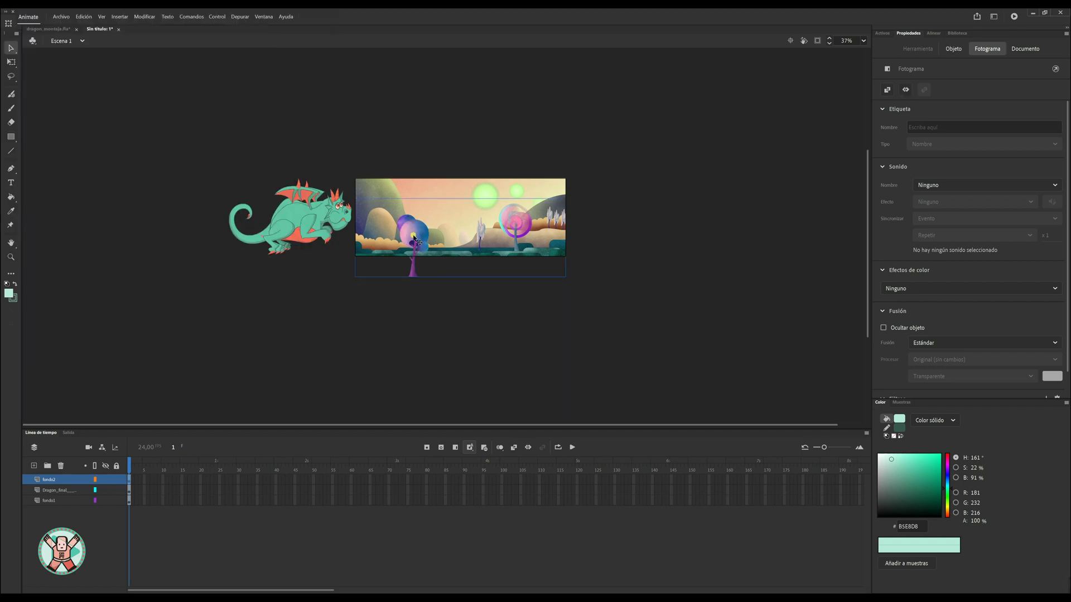
left_click_drag(413, 238, 413, 217)
left_click(415, 280)
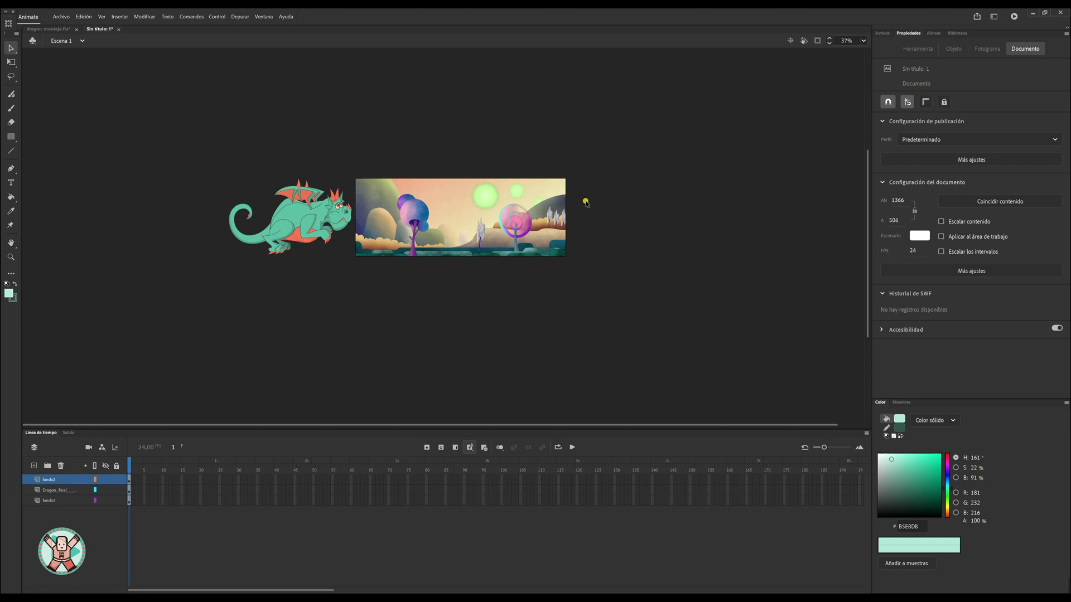
Extend the dragon layer to frame 170 and return to frame 1
left_click(177, 491)
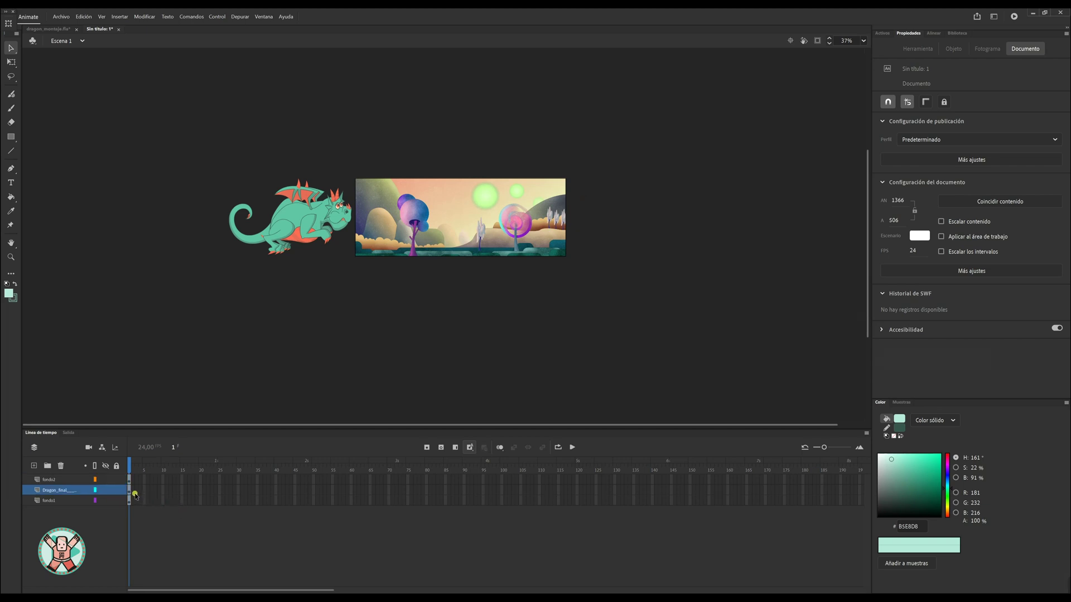
left_click(617, 491)
double_click(617, 490)
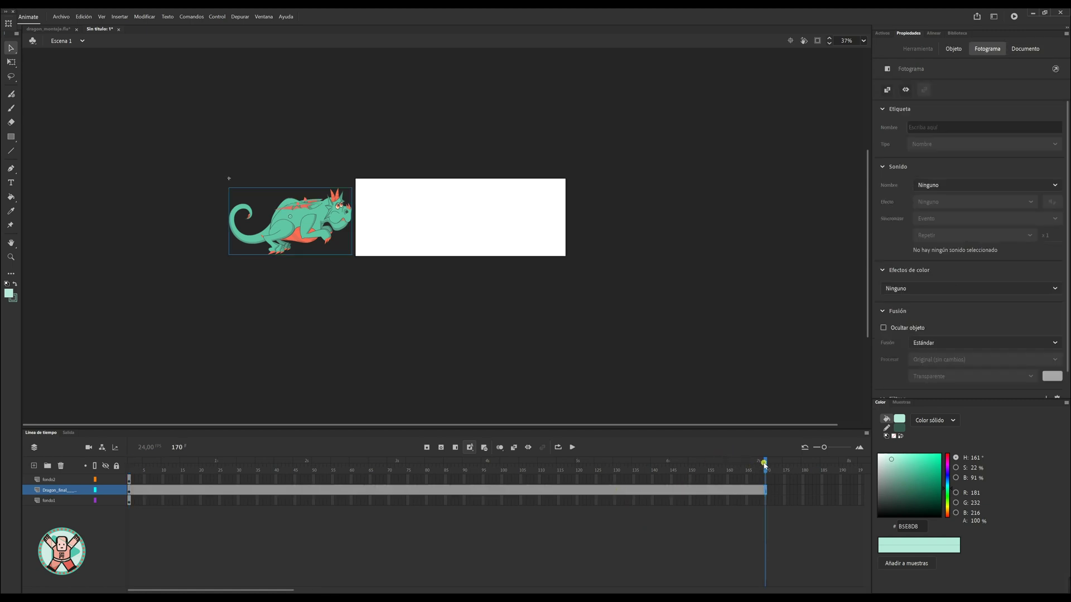
left_click_drag(766, 467, 131, 480)
left_click(130, 504)
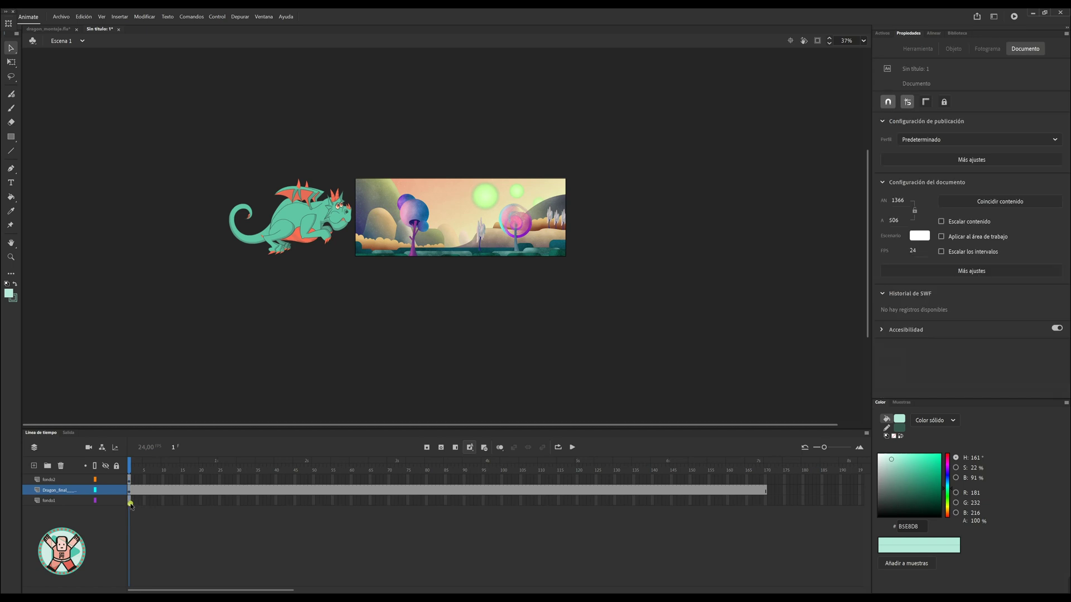
Create a motion tween on the dragon layer
right_click(130, 490)
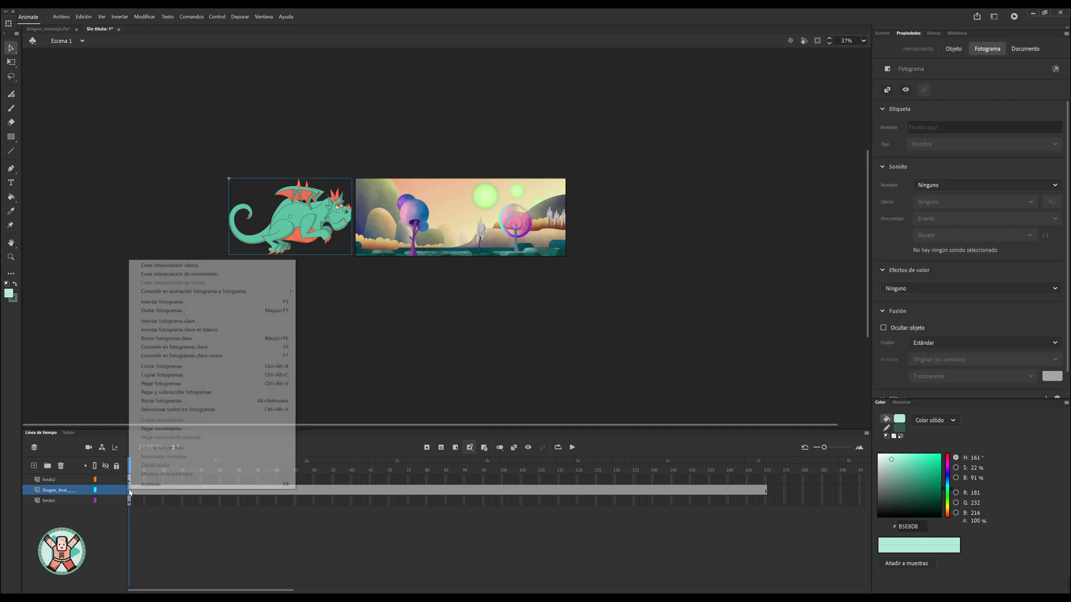
left_click(179, 274)
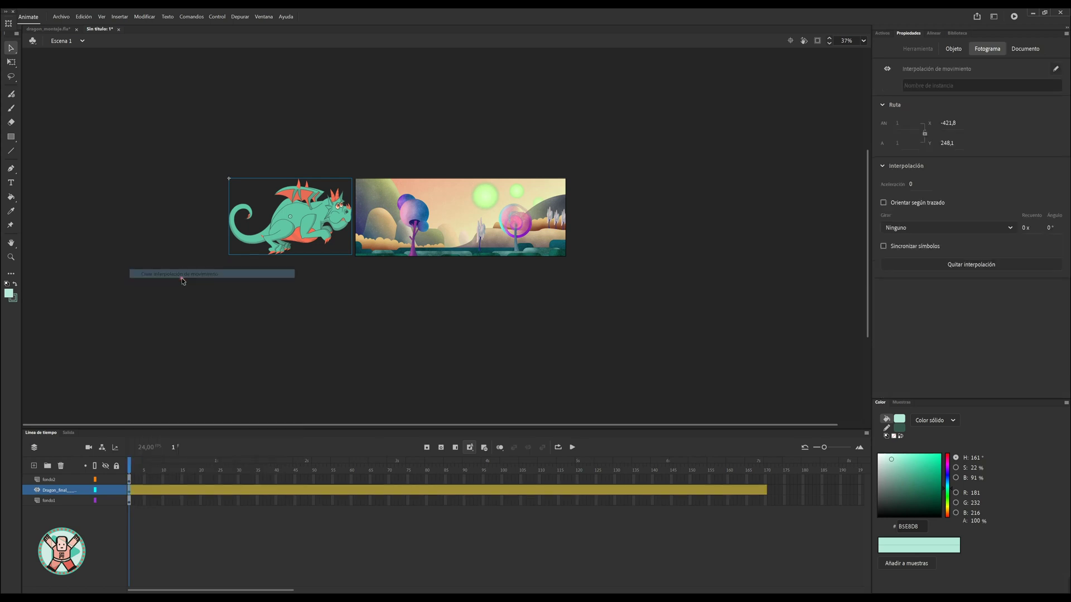
left_click(132, 470)
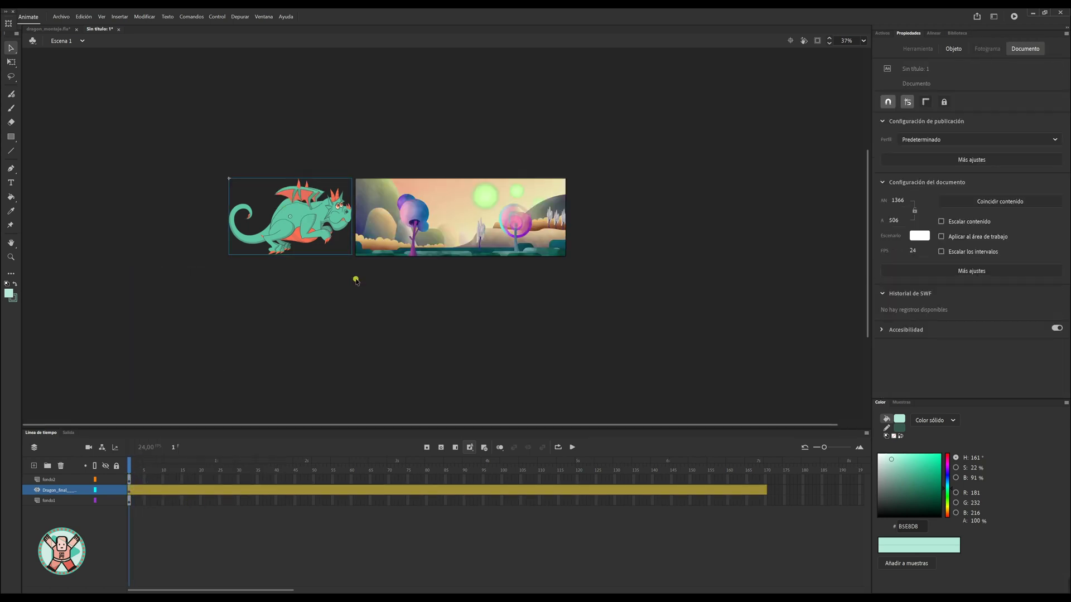
Scale the dragon down to about 300 px wide in frame 1 and place it just outside the stage's left edge
key("q")
left_click_drag(356, 280, 163, 219)
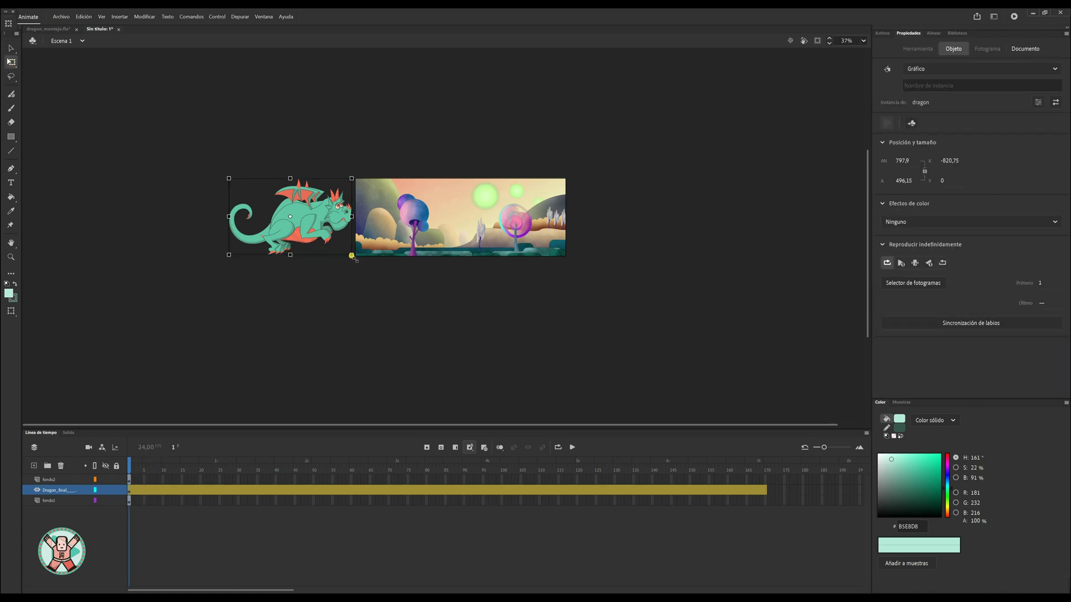
left_click_drag(351, 255, 337, 212)
left_click(318, 257)
left_click(11, 257)
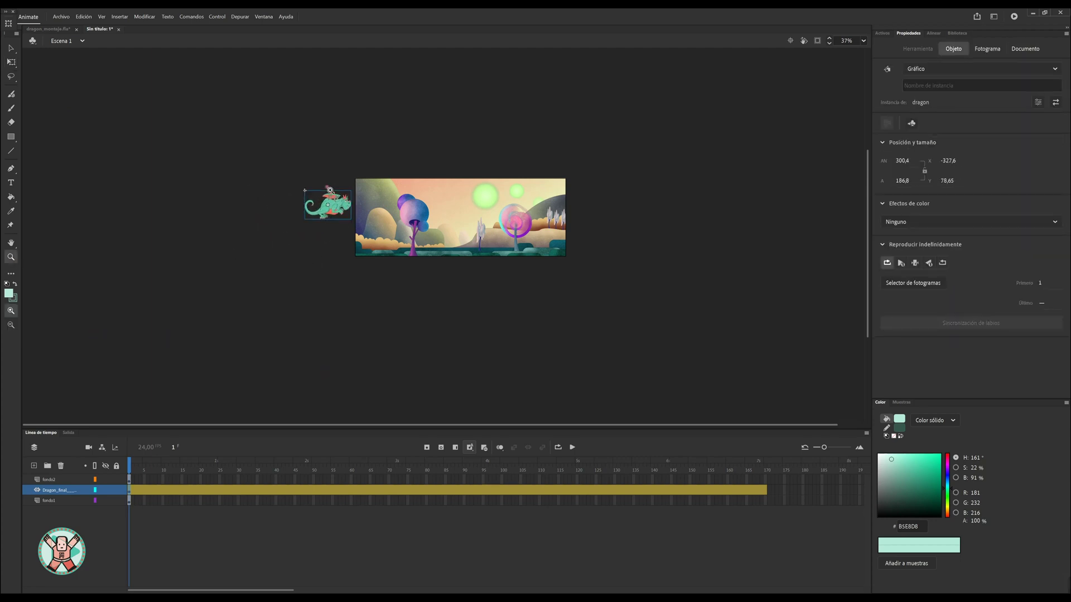
left_click_drag(279, 153, 650, 284)
key("v")
left_click(243, 337)
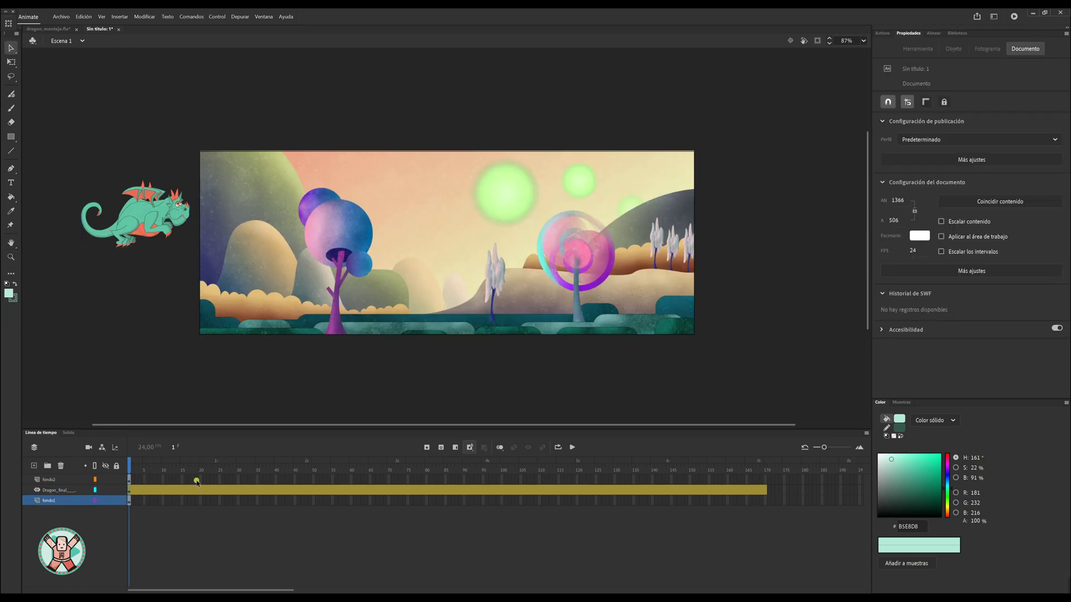
Extend layers fondo2 and fondo1 to frame 170 and return to frame 1
left_click(767, 481)
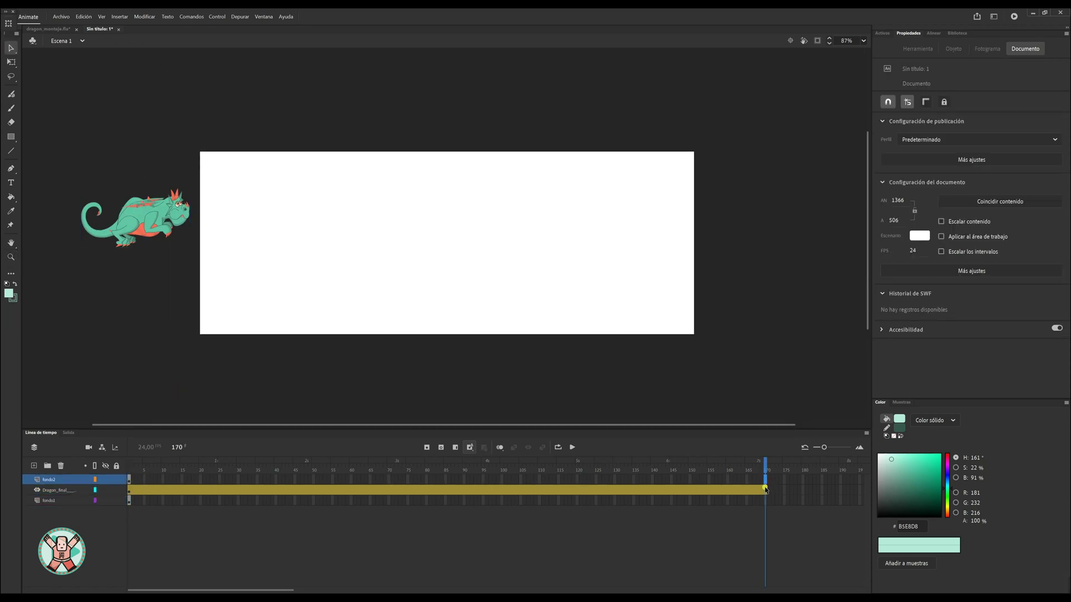
key("F5")
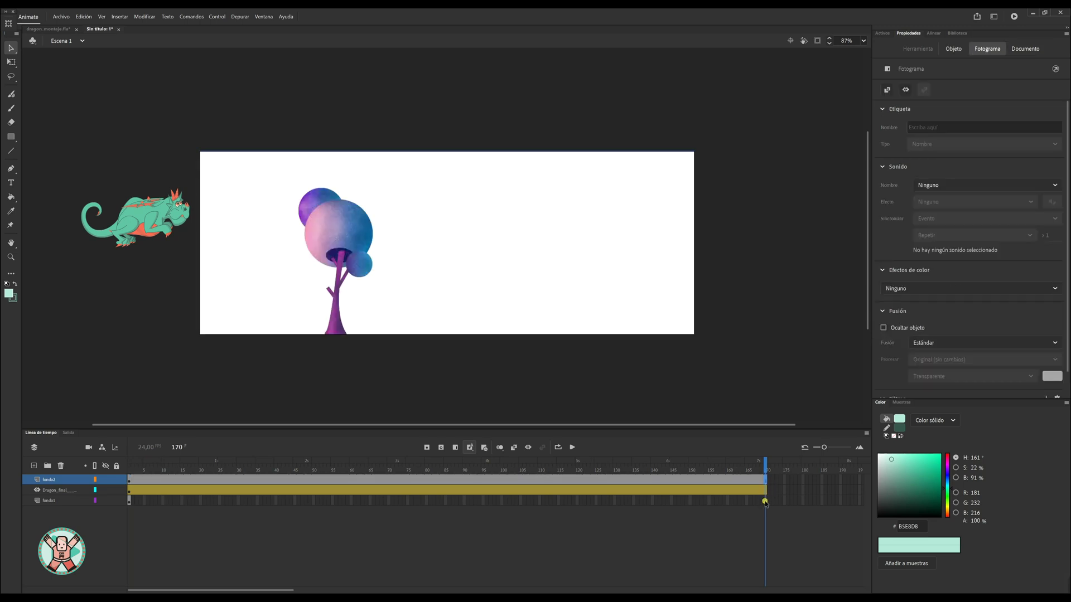
left_click(765, 502)
key("F5")
left_click(131, 471)
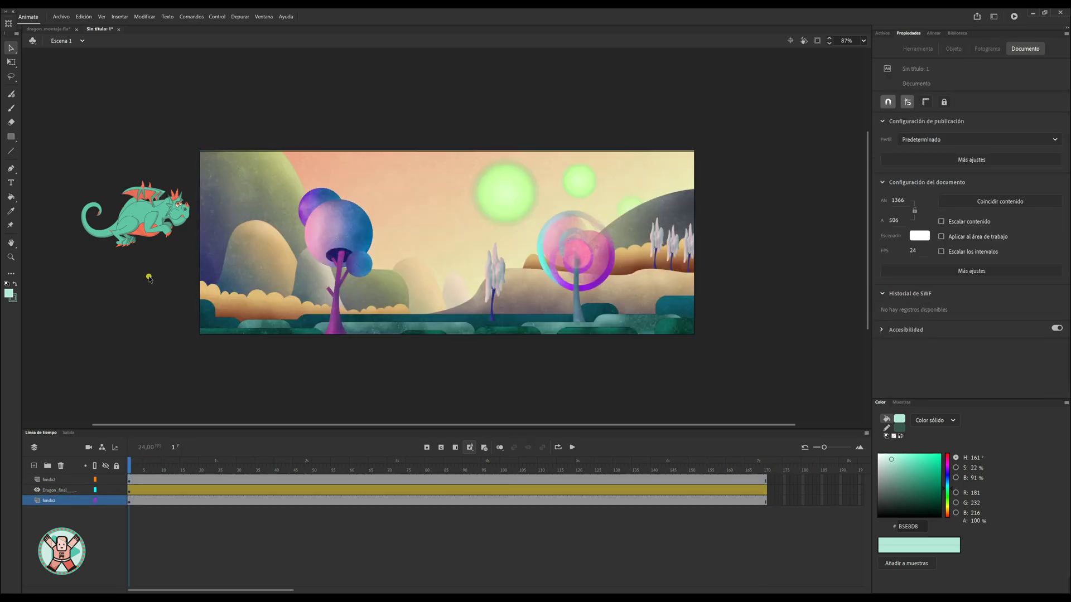
Shrink the dragon further in frame 1, keeping it just outside the stage's left edge
left_click(174, 229)
left_click(11, 62)
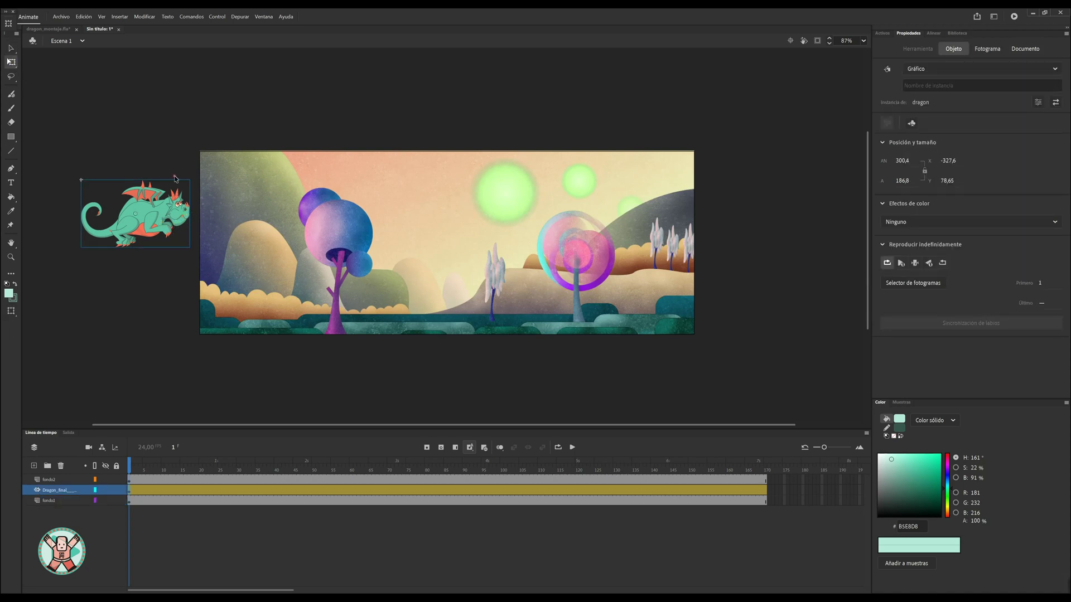
left_click_drag(189, 180, 190, 214)
left_click(137, 455)
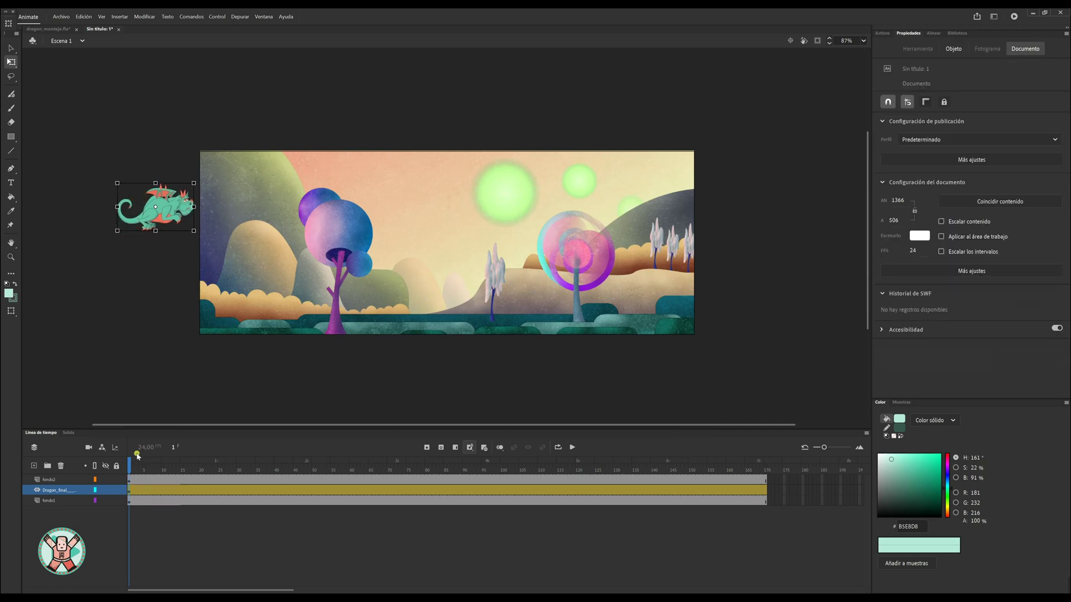
In frame 60, move the dragon onto the stage behind the purple tree and enlarge it to about 336 px wide
left_click_drag(130, 468, 351, 467)
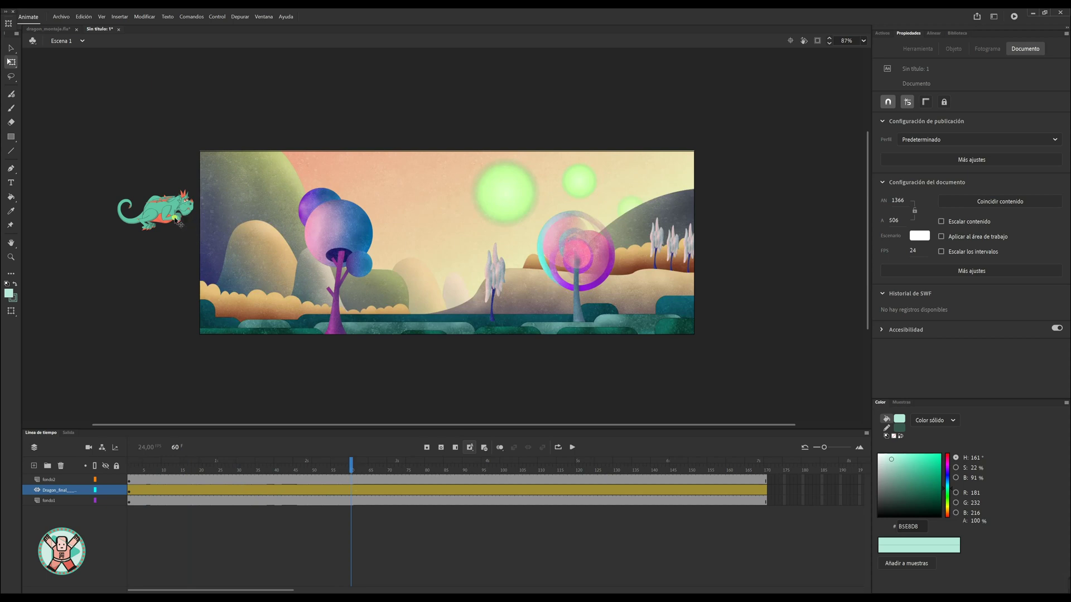
left_click_drag(170, 218, 441, 247)
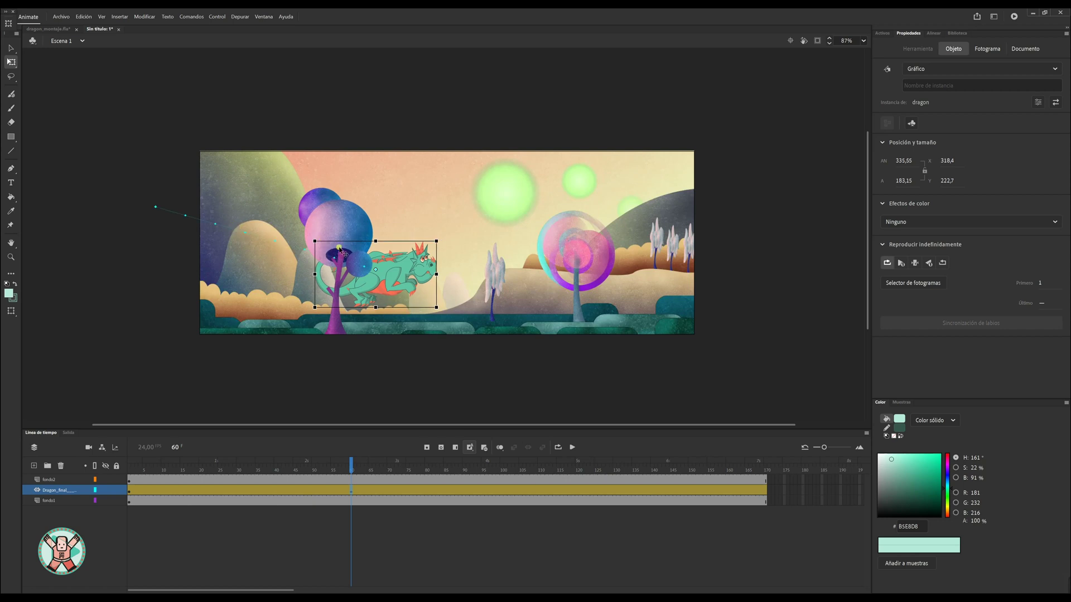
Lock layer fondo2 and reposition the dragon behind the tree in frame 60, at about X 272, Y 170
left_click(392, 266)
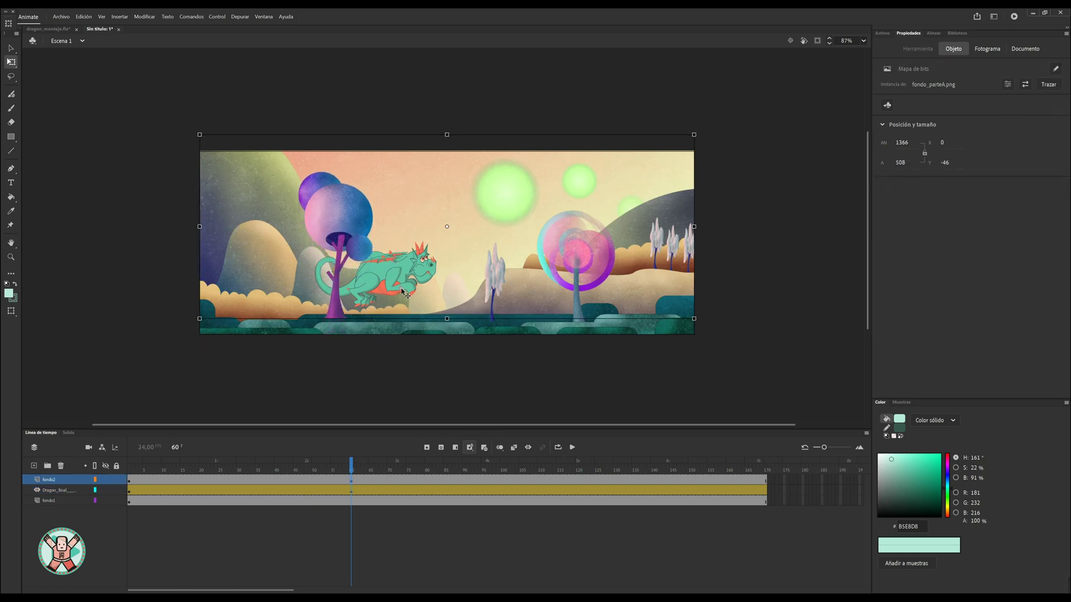
left_click(118, 481)
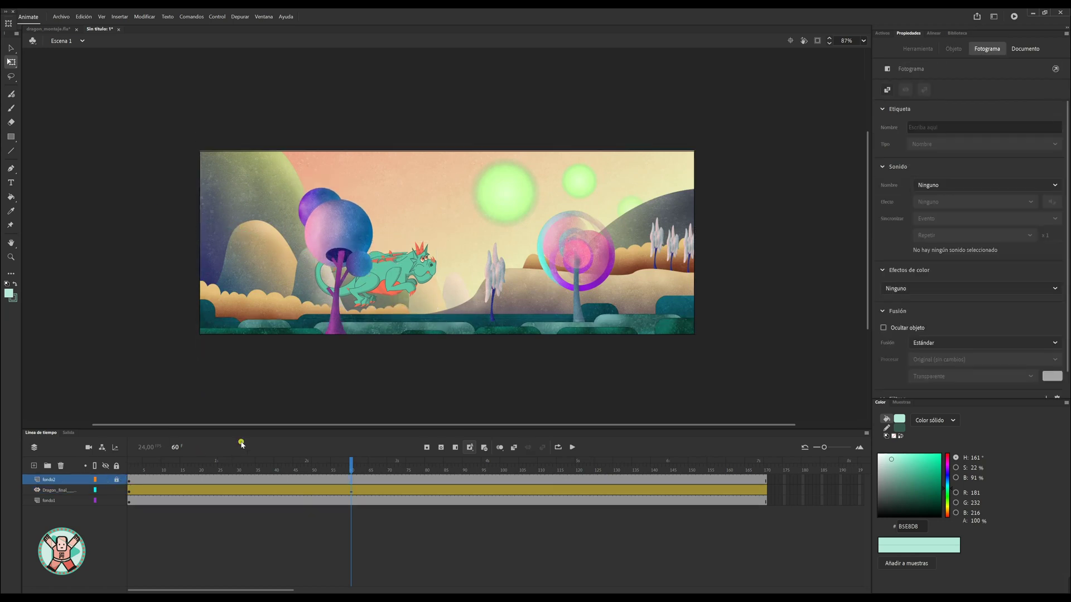
left_click(394, 283)
left_click_drag(393, 283, 378, 266)
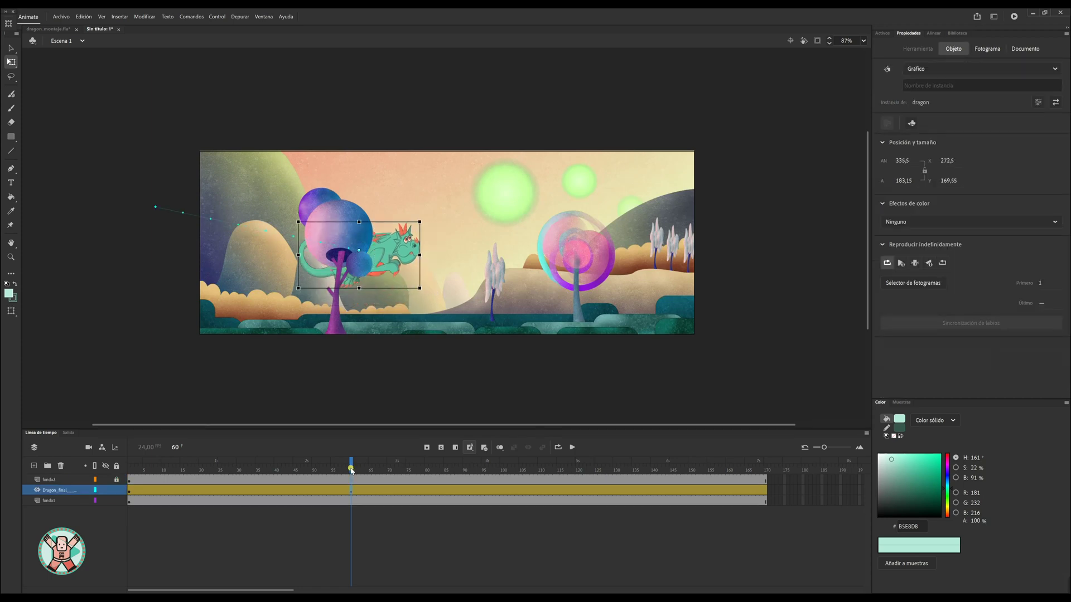
In frame 120, move the dragon down beside the second tree at about X 729, Y 315, and shrink it to about 232 px wide
left_click_drag(351, 469, 578, 480)
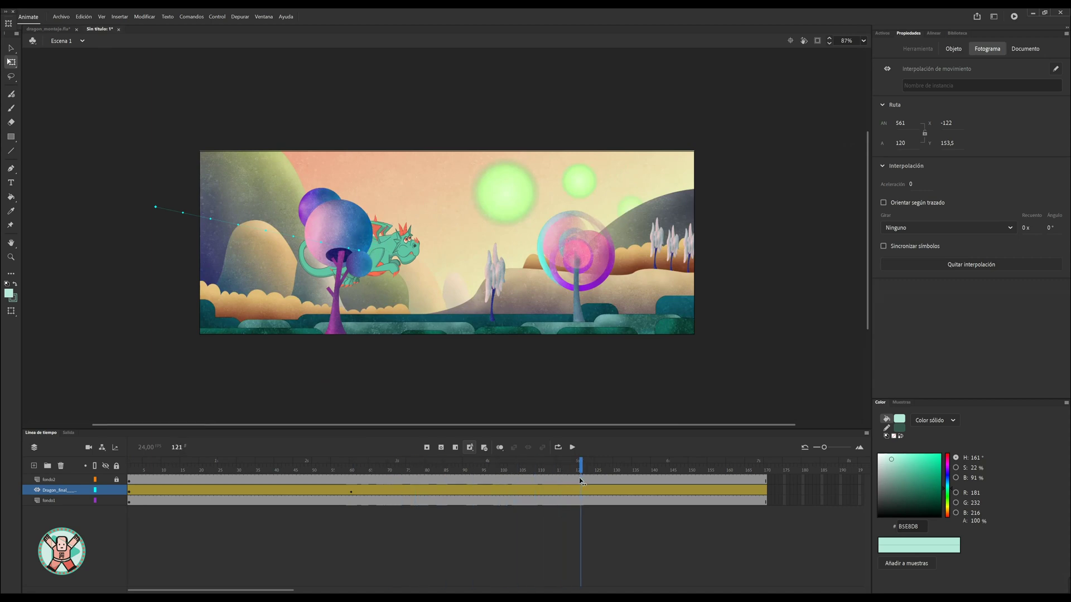
left_click(392, 253)
left_click_drag(392, 255, 527, 296)
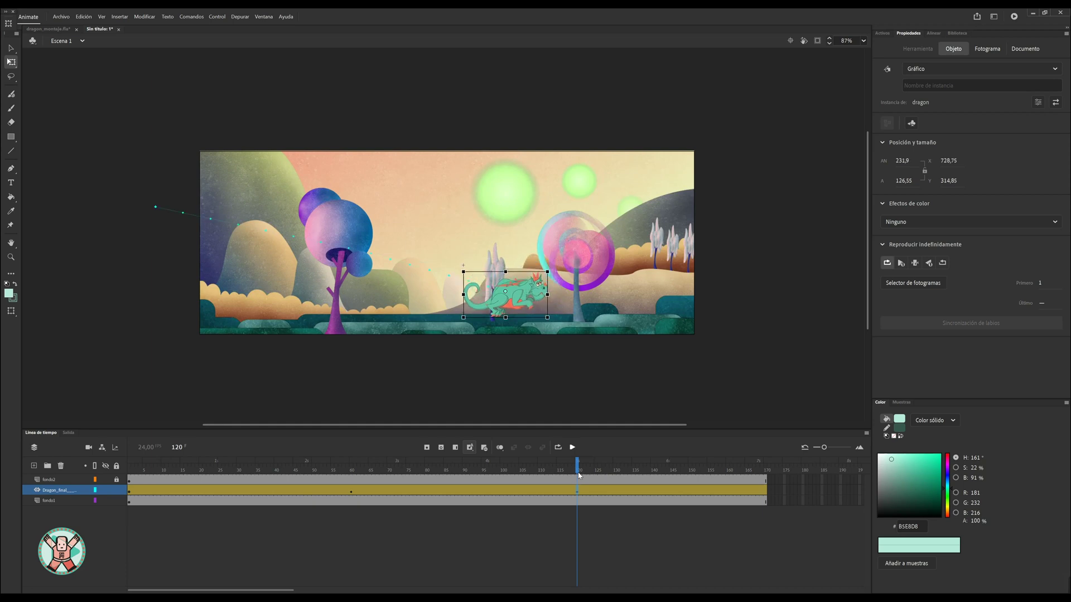
In frame 170, move the dragon just outside the stage's right edge, at about X 1382, Y 146
left_click_drag(577, 463, 762, 465)
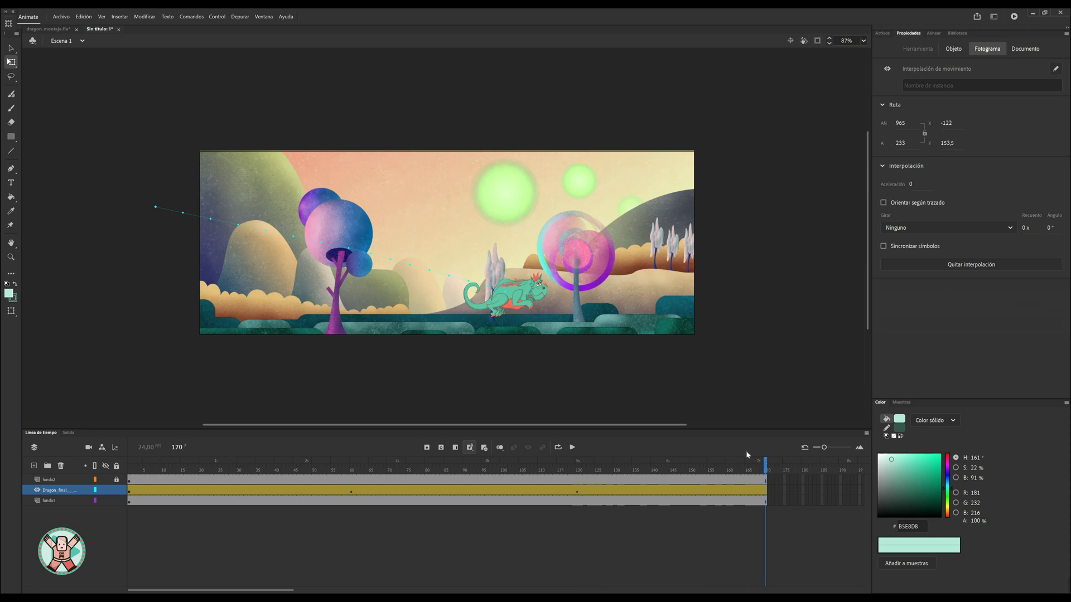
left_click(524, 293)
left_click_drag(527, 294, 765, 235)
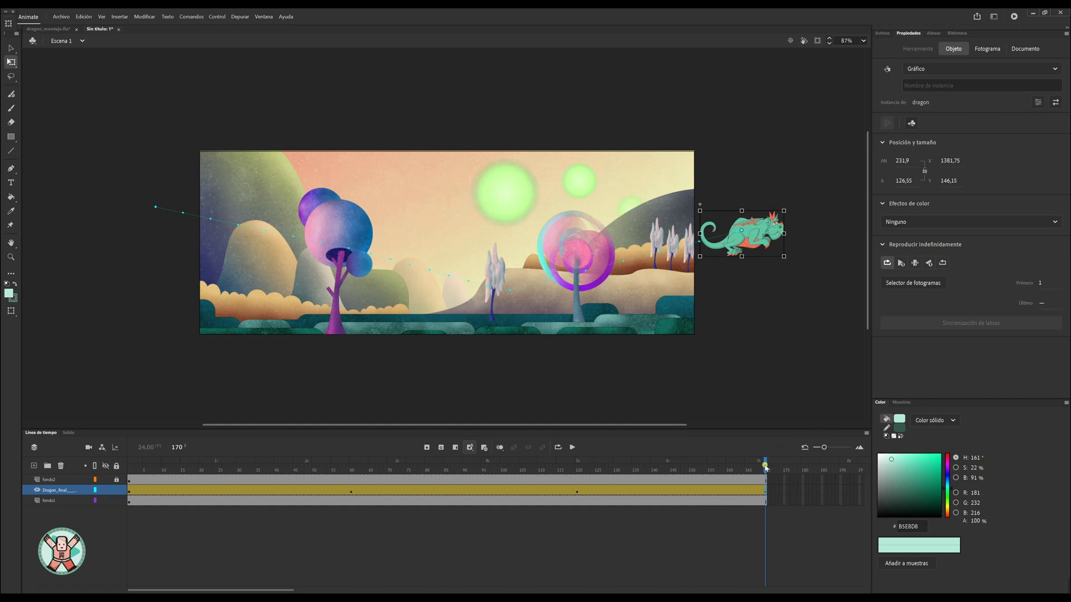
Return to frame 1 and lower the dragon's starting position to about Y 210
left_click_drag(765, 468, 417, 474)
left_click(130, 470)
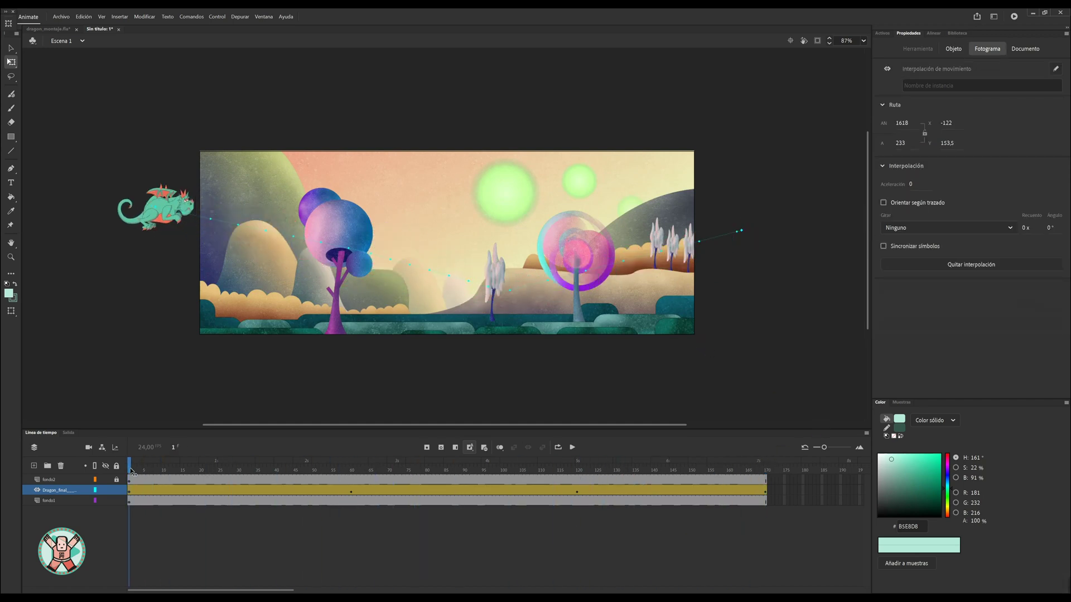
left_click_drag(167, 227, 166, 269)
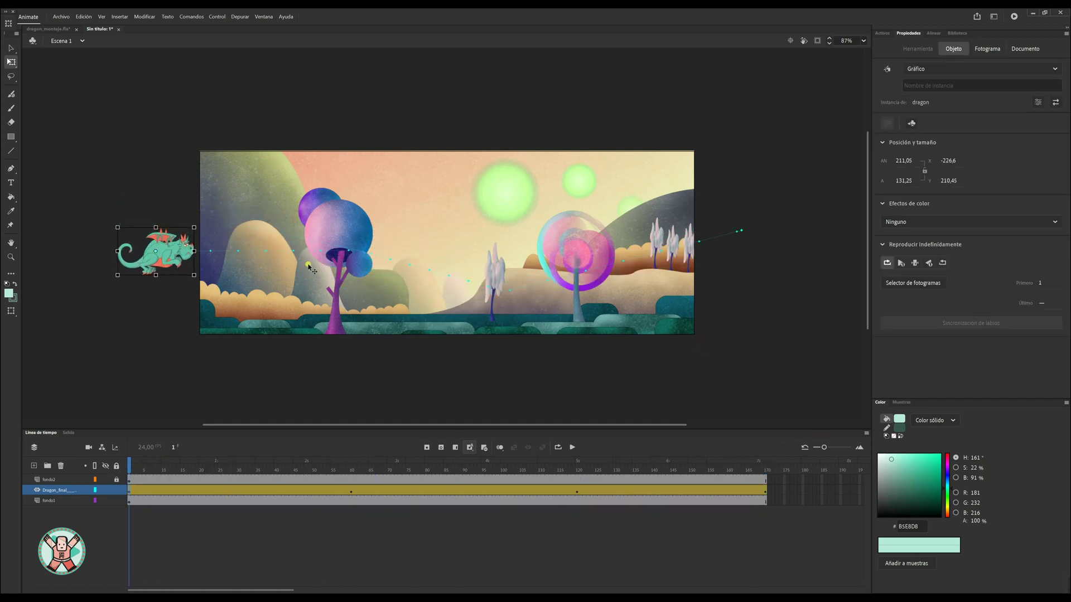
Bend the dragon's motion path into smooth curves with the Selection tool and play the animation from the start
left_click(12, 48)
left_click(366, 287)
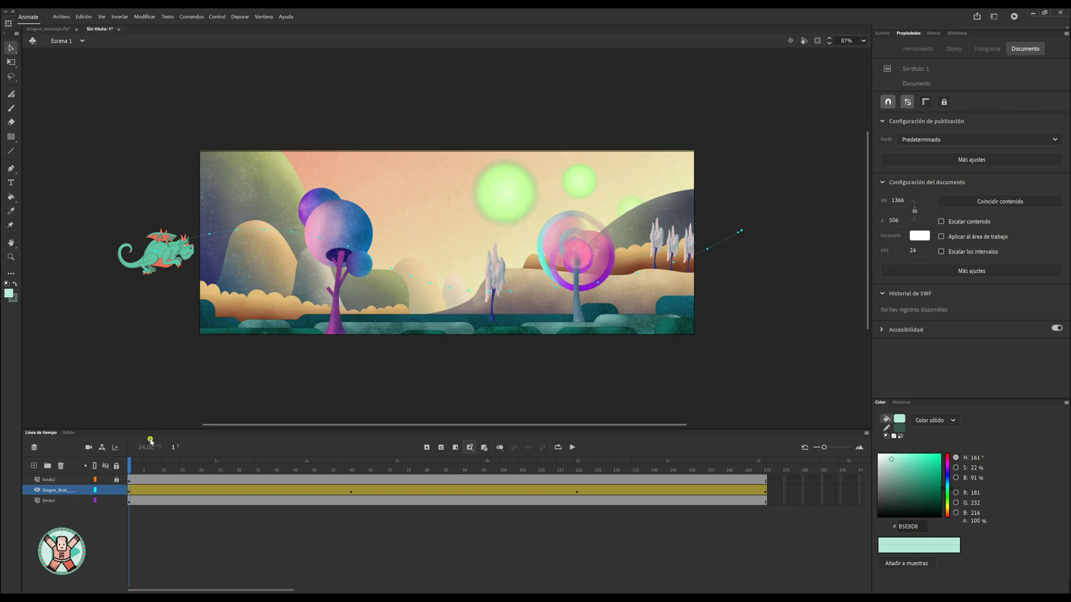
key("Return")
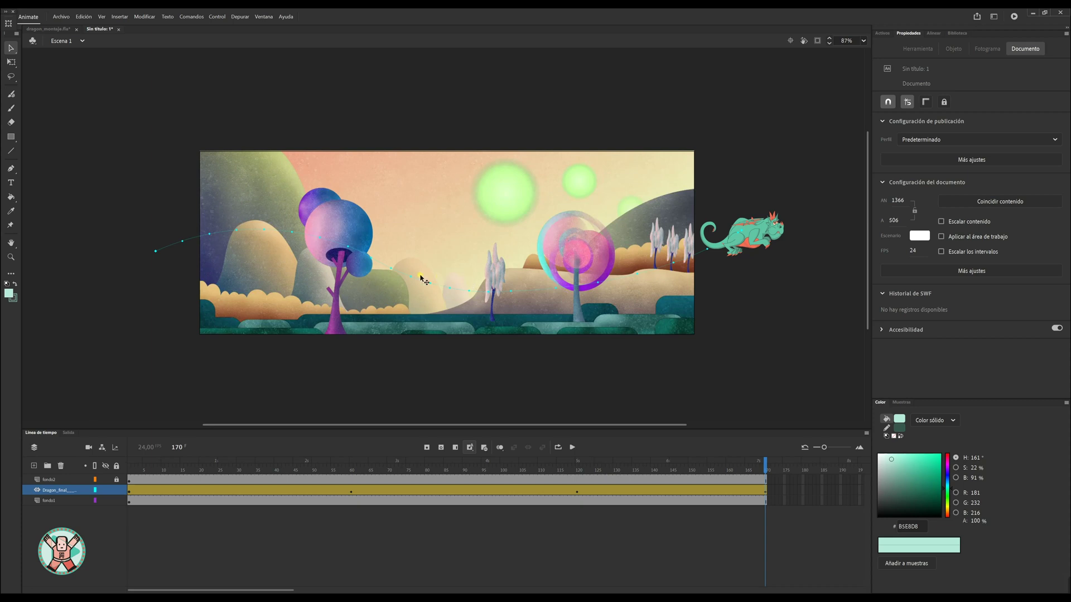
left_click_drag(218, 471, 110, 475)
key("Return")
Remove frames between the dragon tween's second and third keyframes so the tween ends at frame 154, and play it
left_click(428, 493)
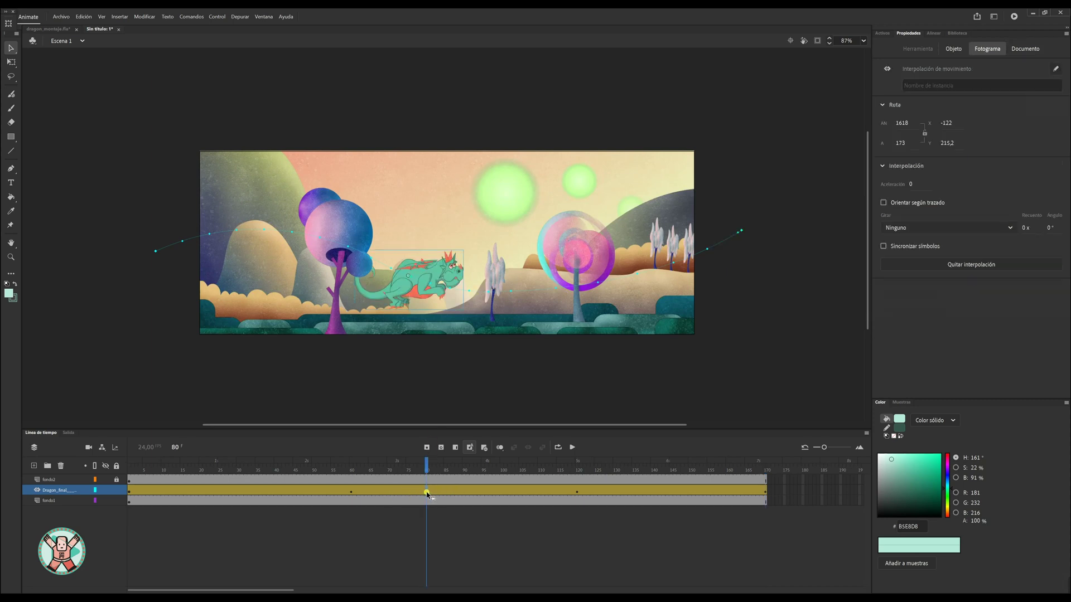
left_click_drag(428, 494, 398, 482)
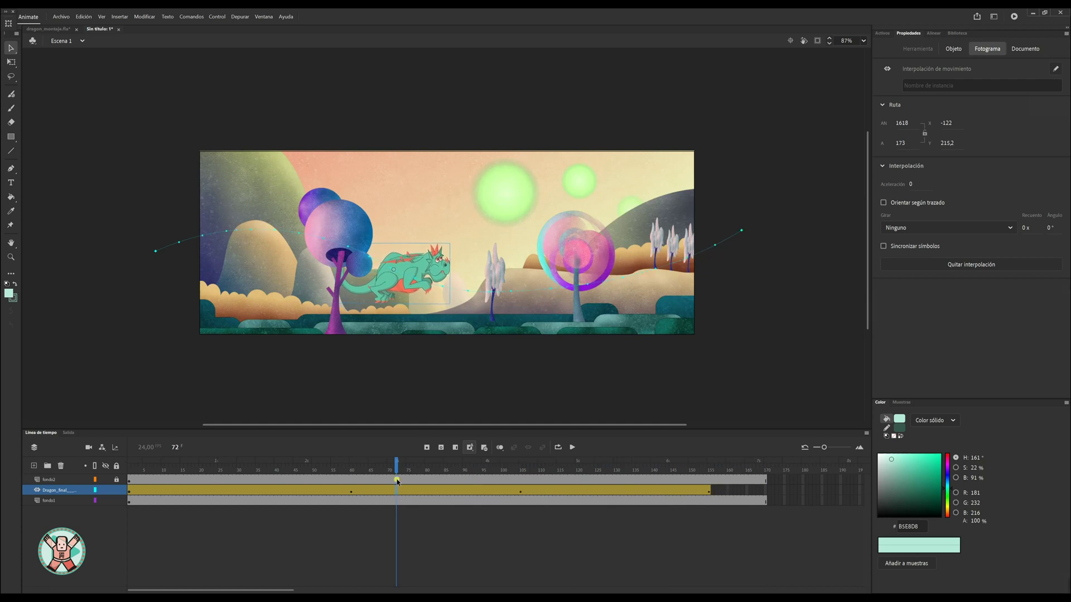
key("Return")
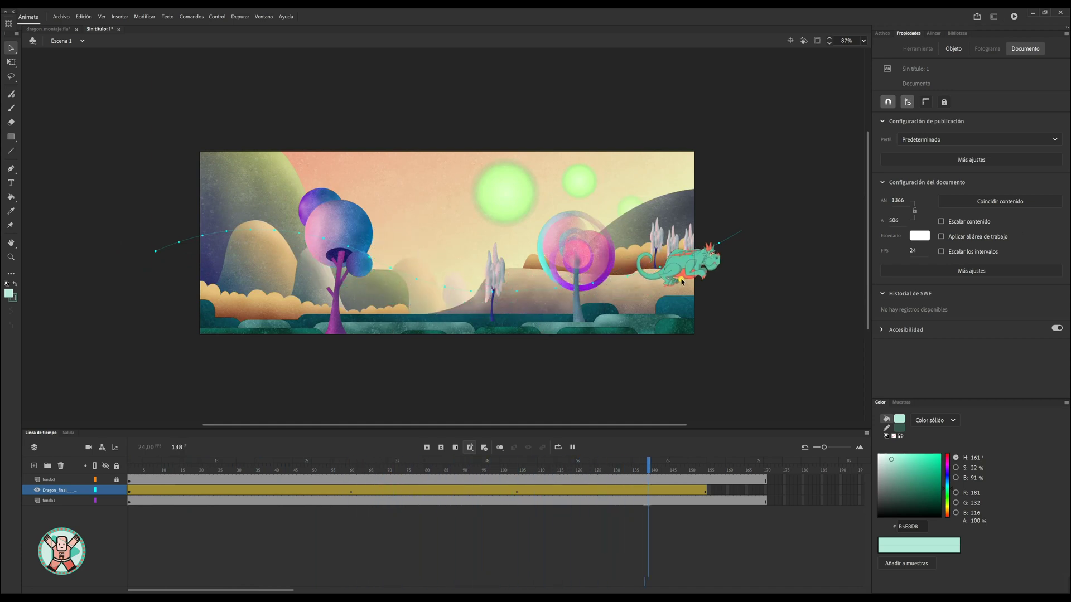
Trim layers fondo2 and fondo1 to end at frame 154 like the dragon tween, and return to frame 1
left_click(705, 482)
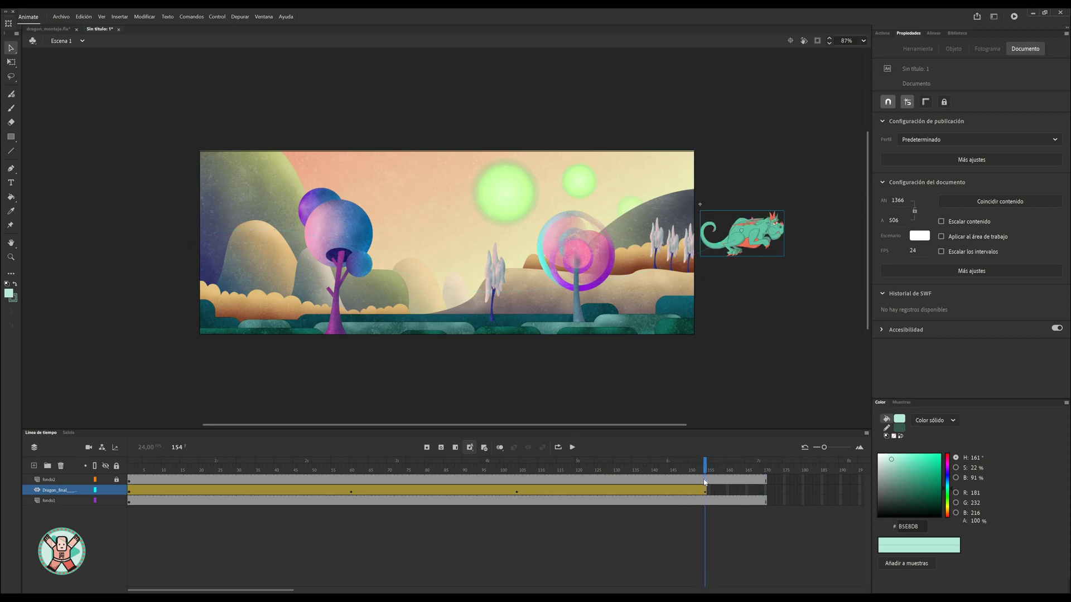
left_click(704, 481)
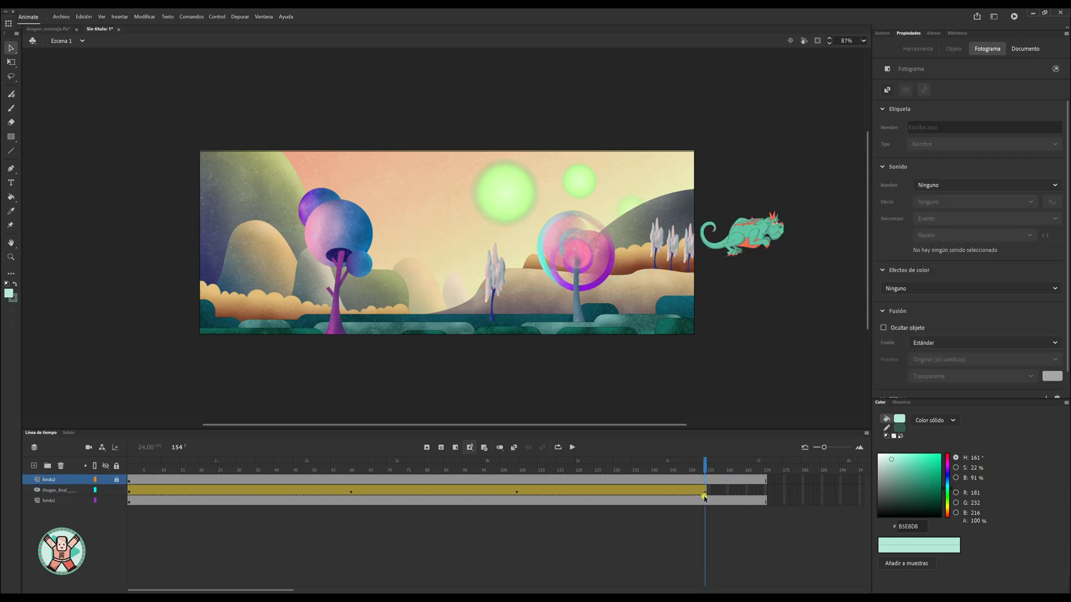
key("shift+F5")
key("shift+F5")
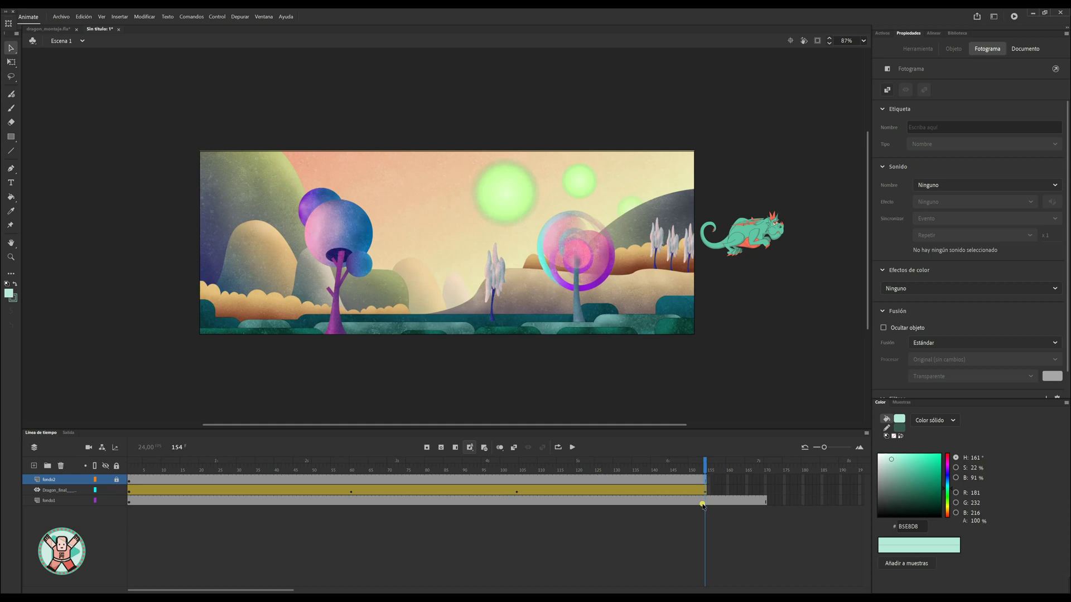
left_click(704, 500)
key("shift+F5")
key("shift+F5")
key("shift+F5")
key("shift+F5")
key("shift+F5")
key("shift+F5")
key("shift+F5")
key("shift+F5")
key("shift+F5")
key("shift+F5")
key("shift+F5")
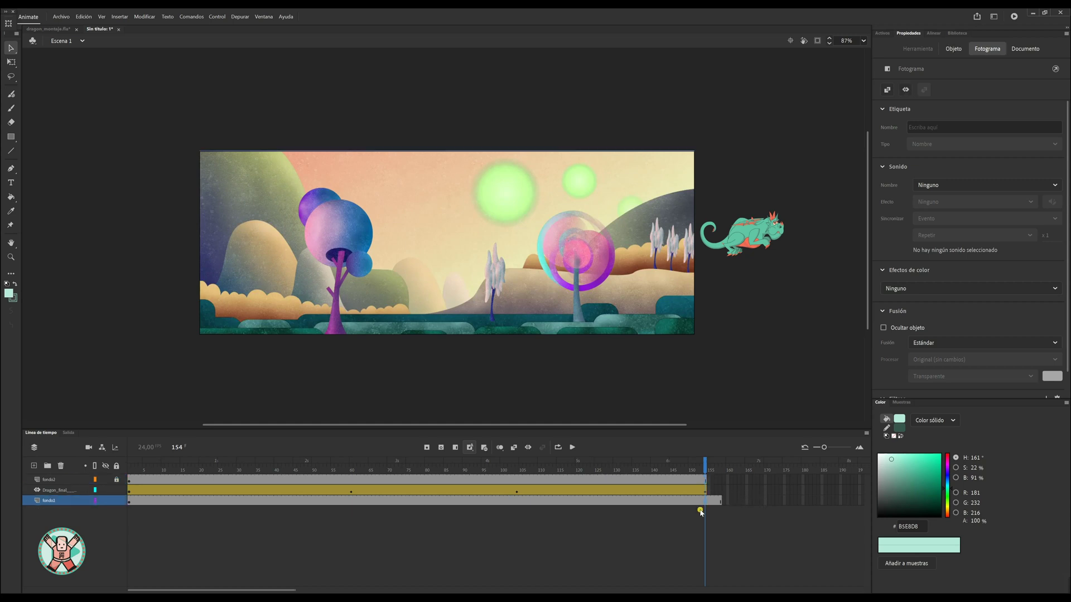
mouse_move(705, 469)
left_mouse_down()
mouse_move(136, 468)
mouse_move(708, 483)
left_mouse_up()
left_click(294, 398)
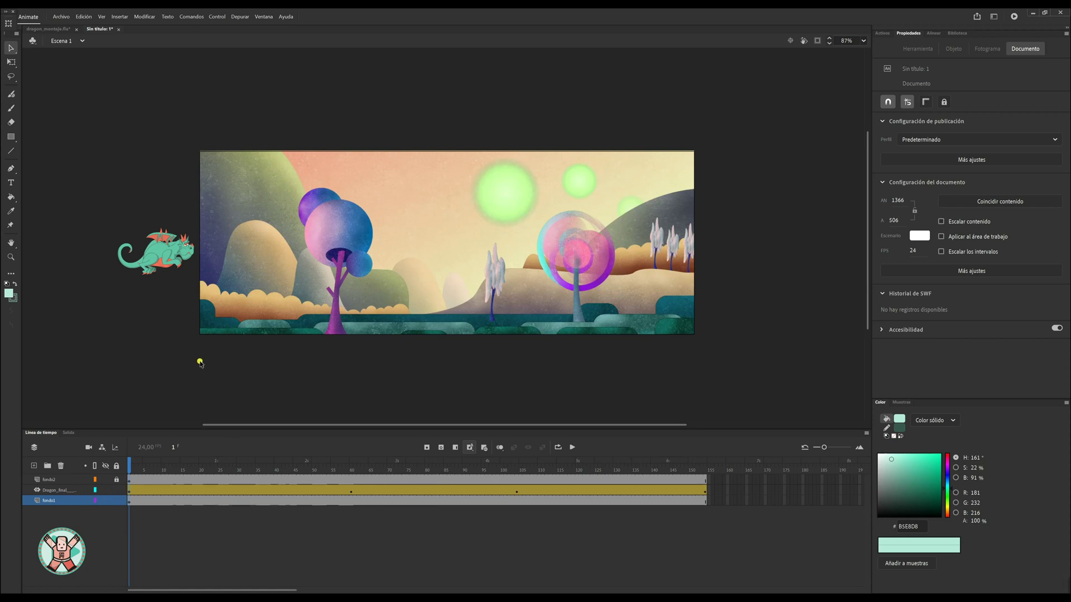
Add a new layer above fondo2 and name it nube
left_click(57, 481)
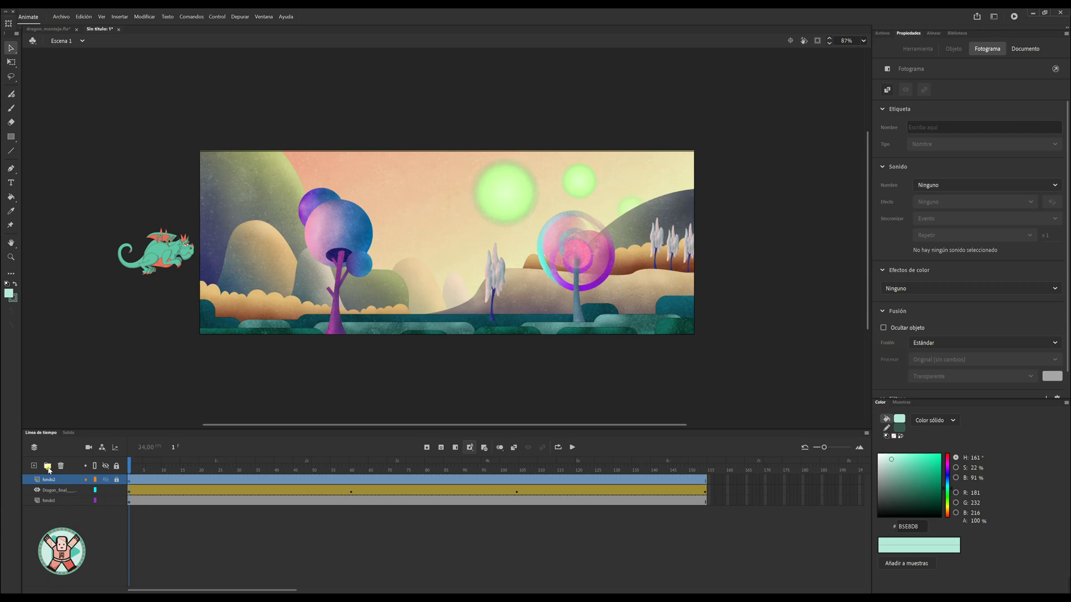
left_click(33, 466)
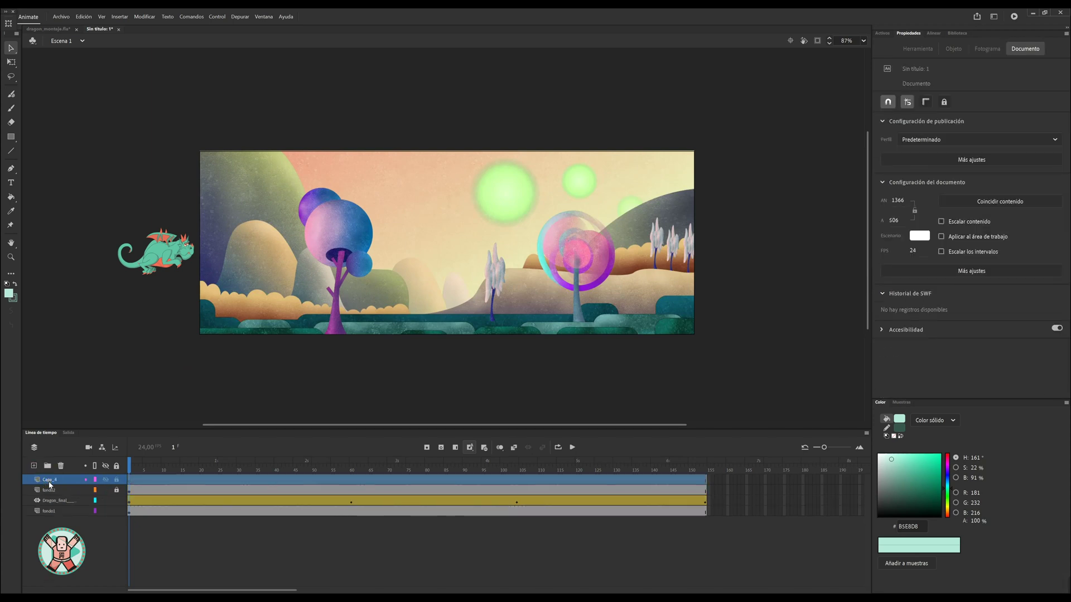
double_click(50, 480)
type("nube")
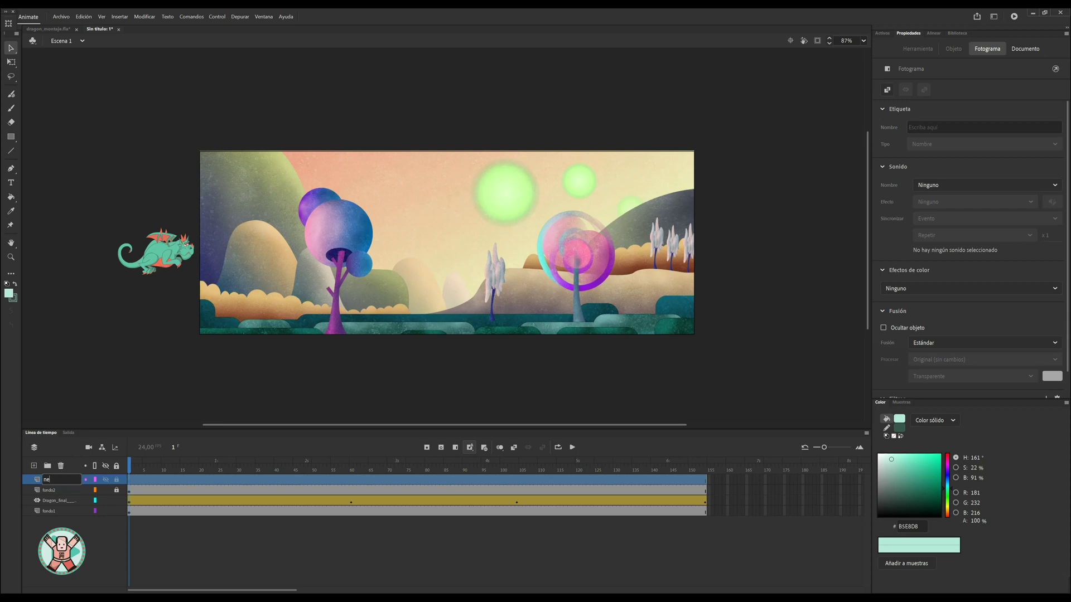
key("Return")
Import nube.png to the stage on layer nube and place it above the stage's upper edge, at about X 580, Y -77
left_click(61, 16)
mouse_move(114, 134)
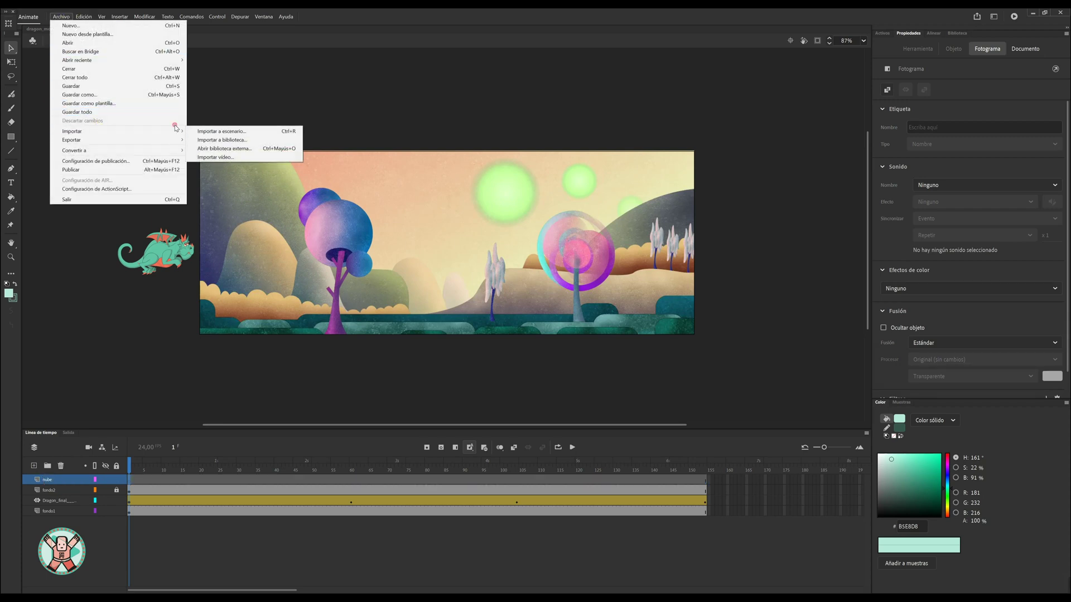
left_click(244, 131)
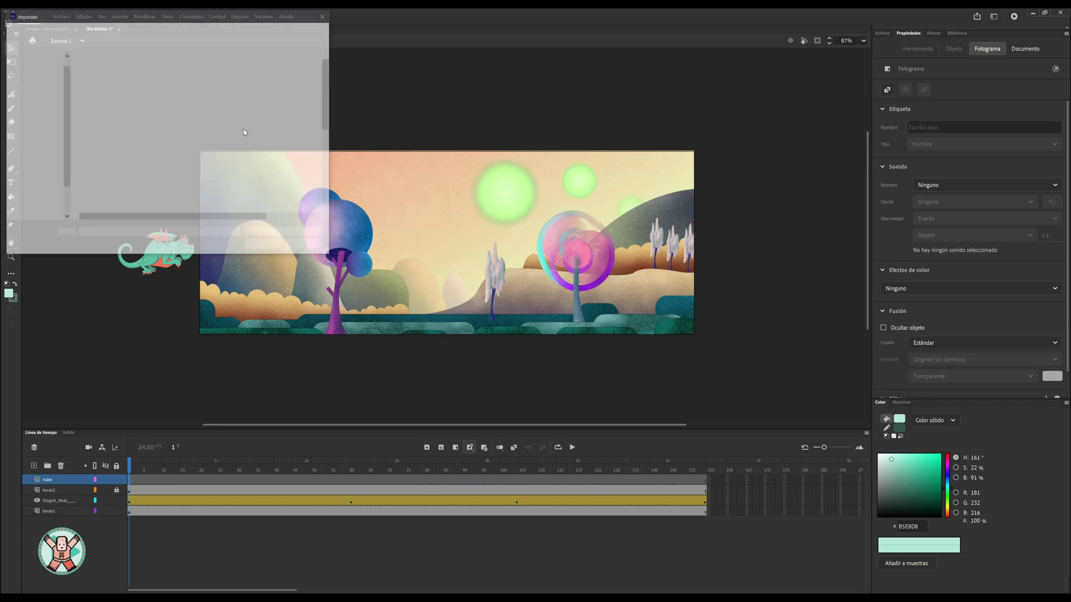
left_click(262, 249)
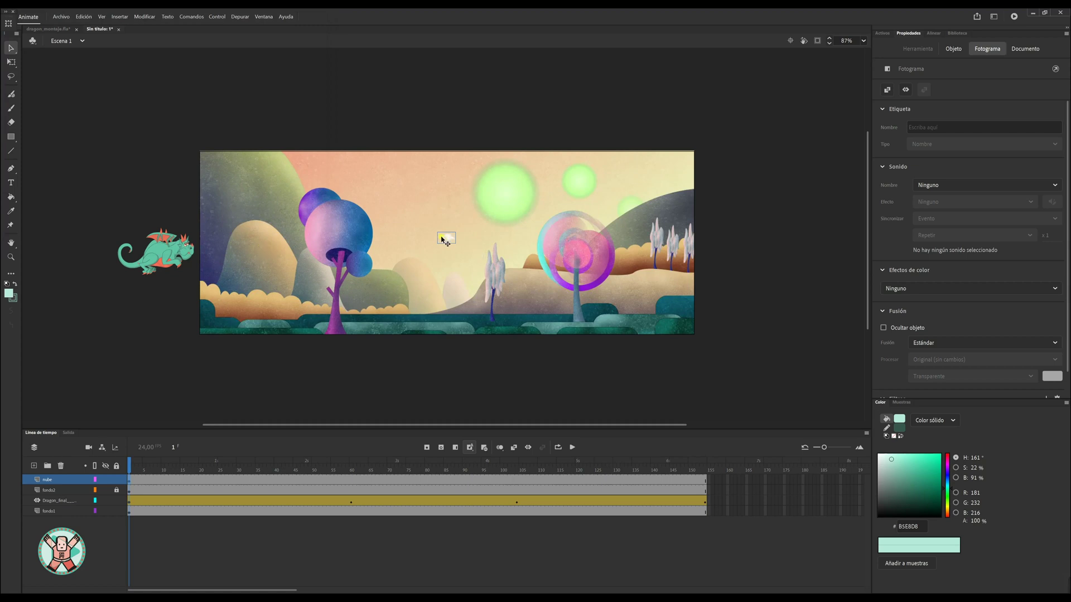
left_click_drag(449, 233, 421, 126)
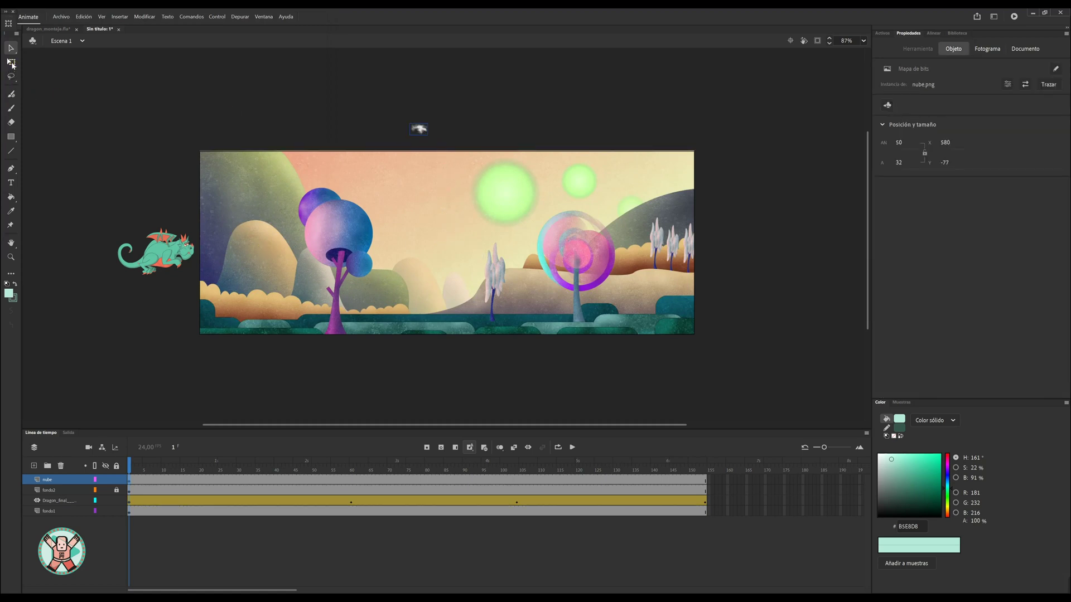
Enlarge the cloud and build a cluster above the stage's upper edge from resized and rotated copies
key("q")
left_click_drag(445, 145, 554, 142)
left_click(515, 98)
left_click(544, 148)
left_click(538, 143)
left_click(557, 145)
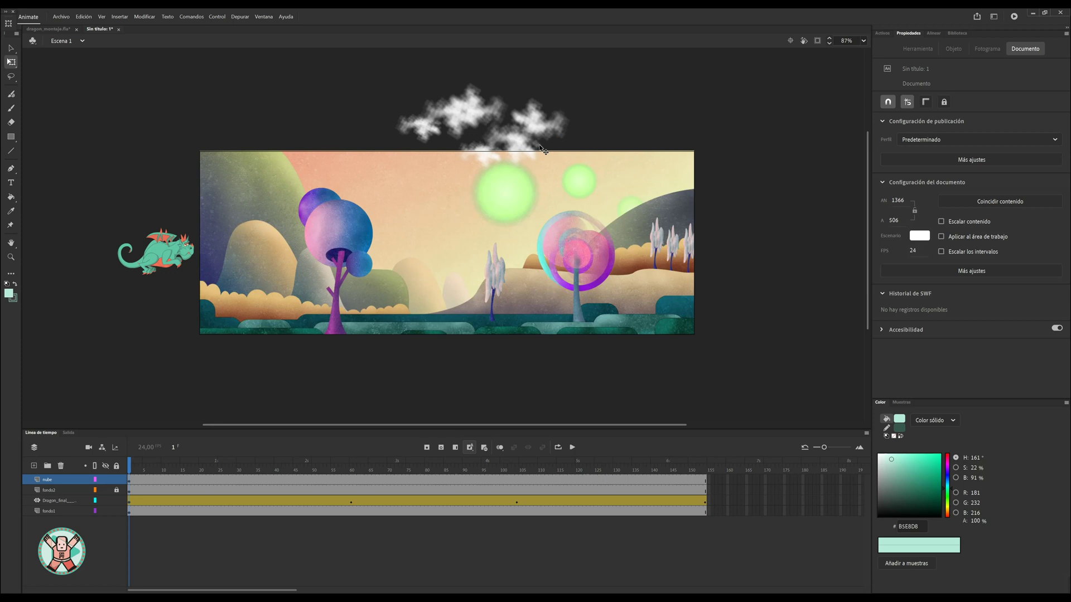
Copy the cloud cluster to about X 816, Y -224, and add a rotated cloud copy near the stage's upper right corner
left_click(491, 160)
left_click_drag(370, 79, 634, 118)
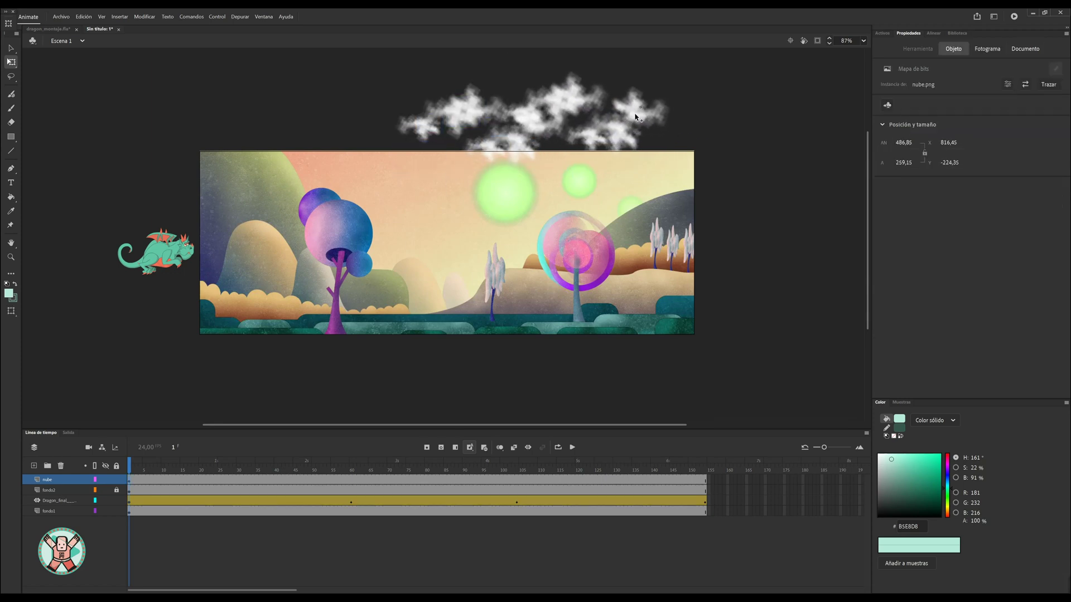
left_click(709, 145)
left_click_drag(597, 65, 723, 198)
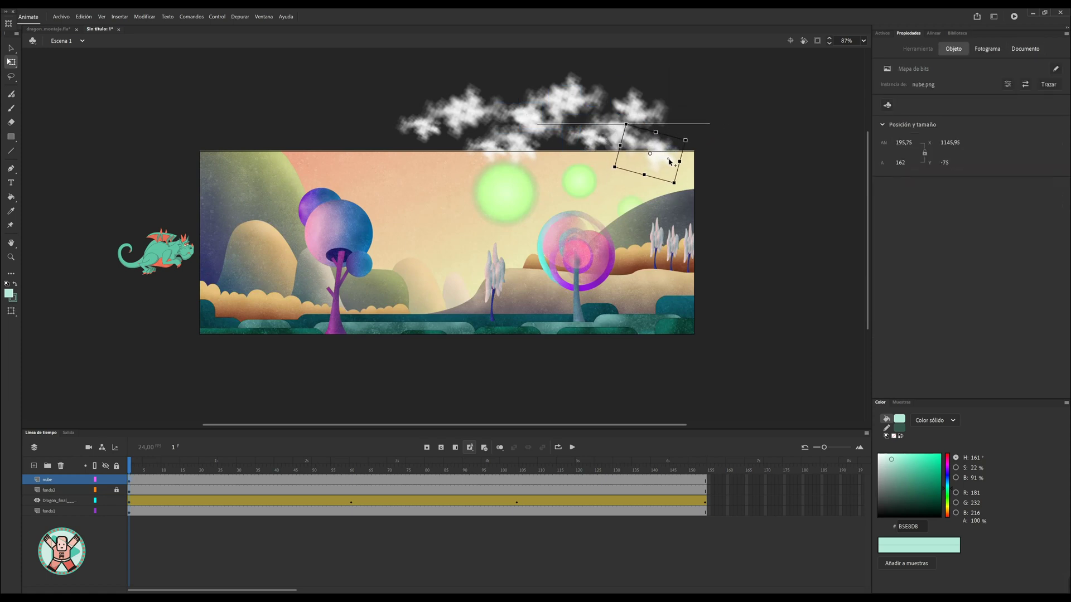
Extend the cloud bank past the stage's right edge with further cloud copies, ending with a small one at about X 1716, Y -134
left_click_drag(481, 141, 820, 132)
left_click(707, 103)
key("ctrl+z")
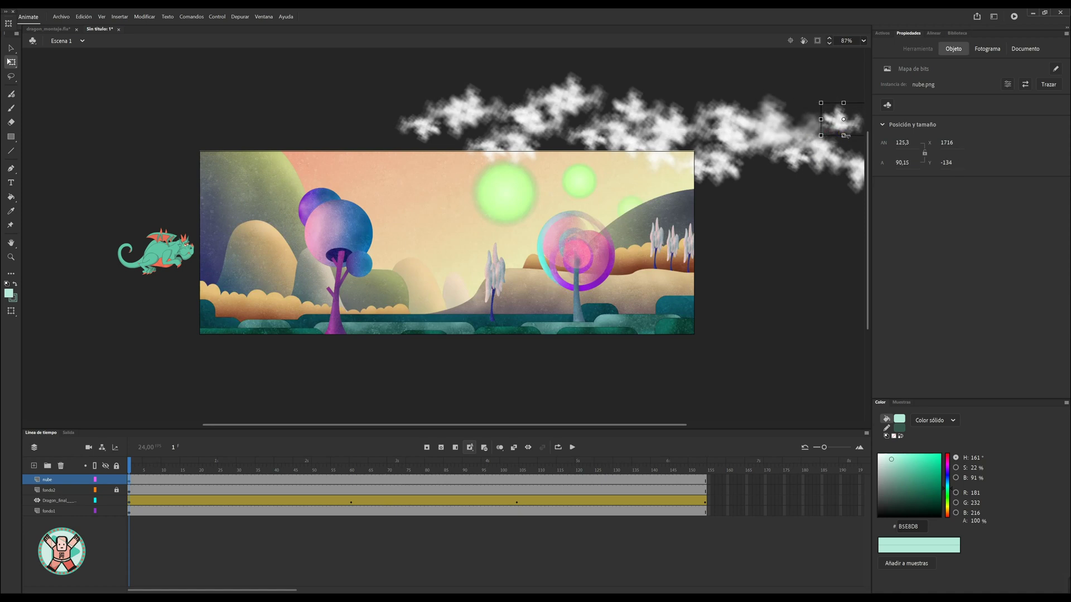
left_click(805, 218)
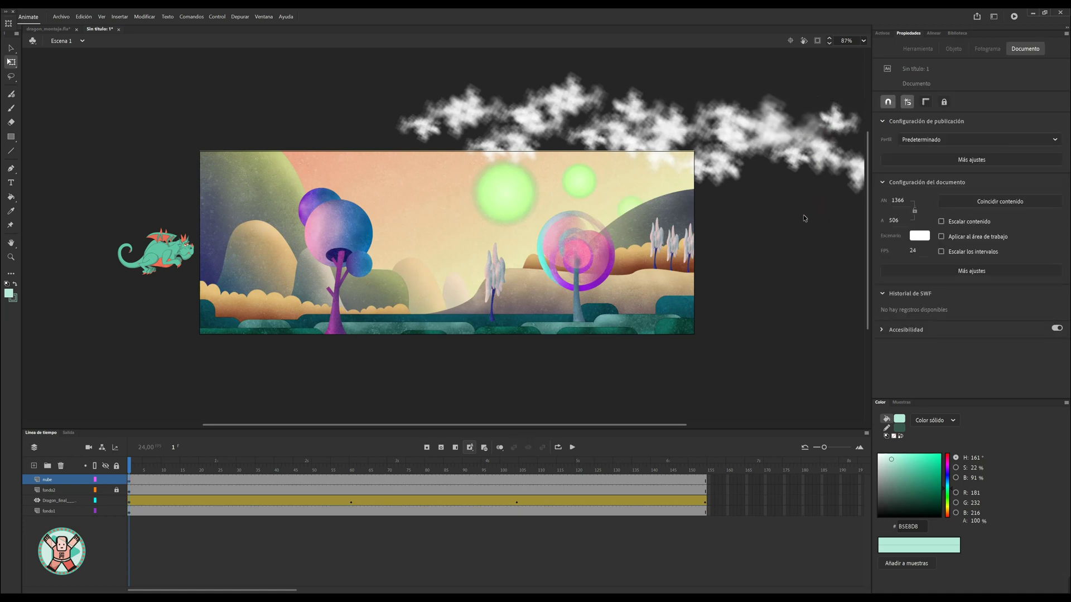
Lock the dragon and fondo1 layers and shift the whole cloud bank left to about X -89, Y -224
left_click(396, 81)
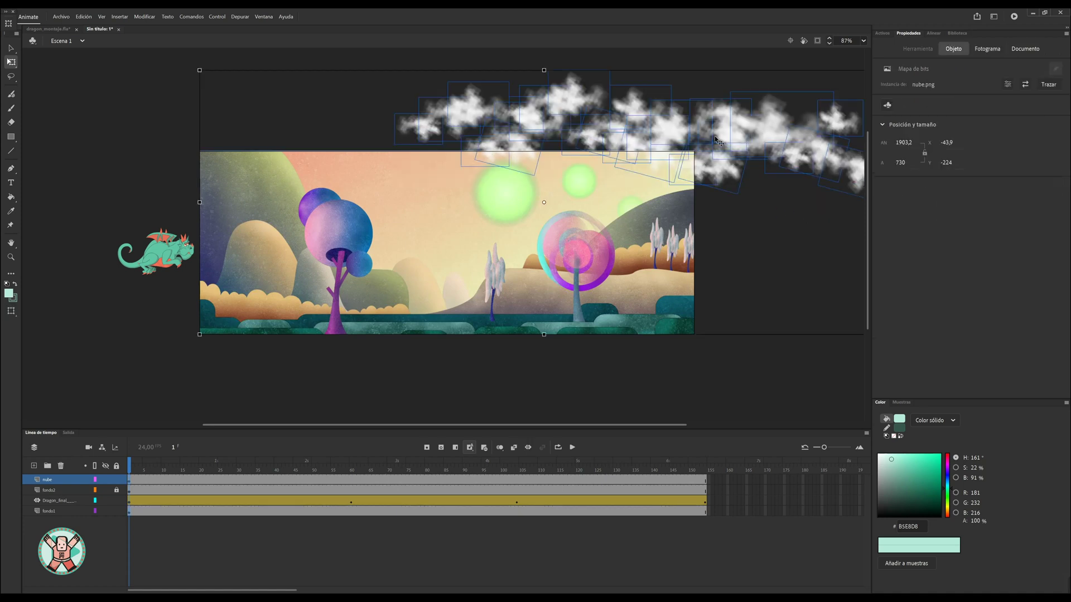
left_click(244, 443)
left_click_drag(117, 500, 117, 511)
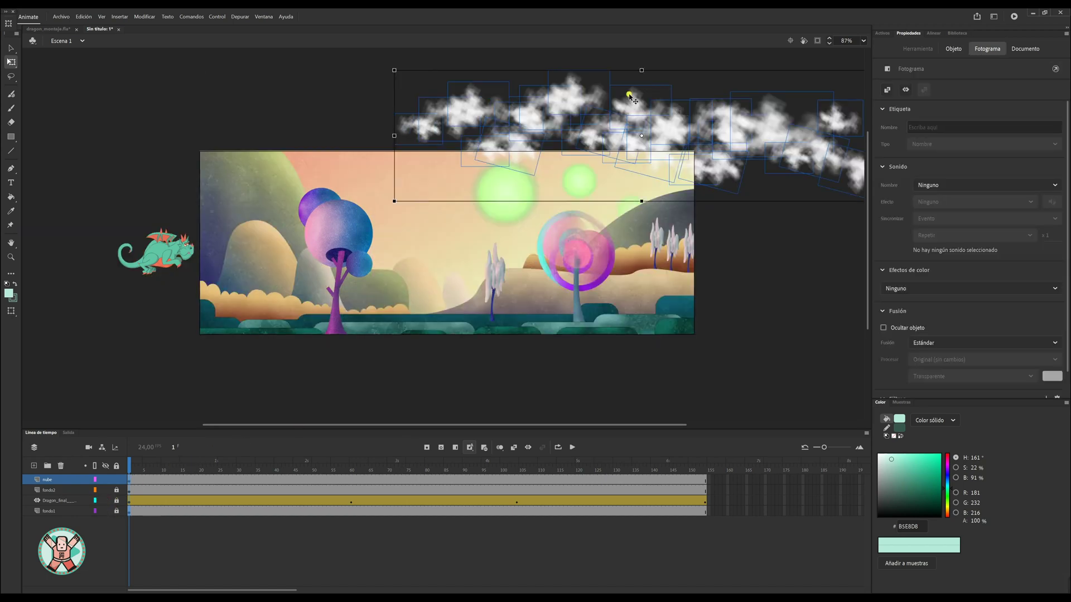
left_click_drag(463, 114, 240, 116)
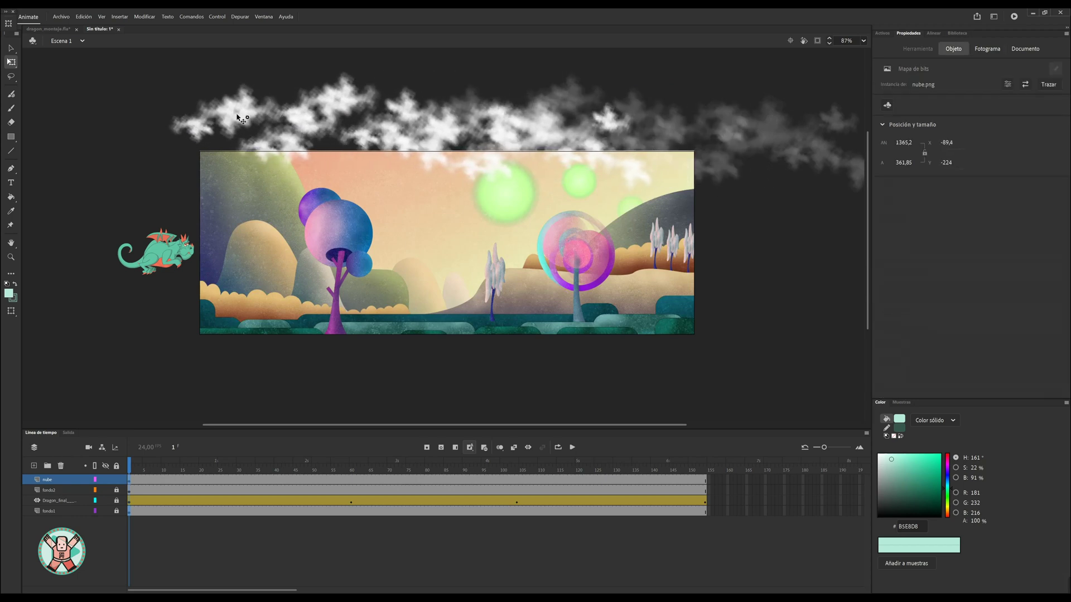
left_click(689, 100)
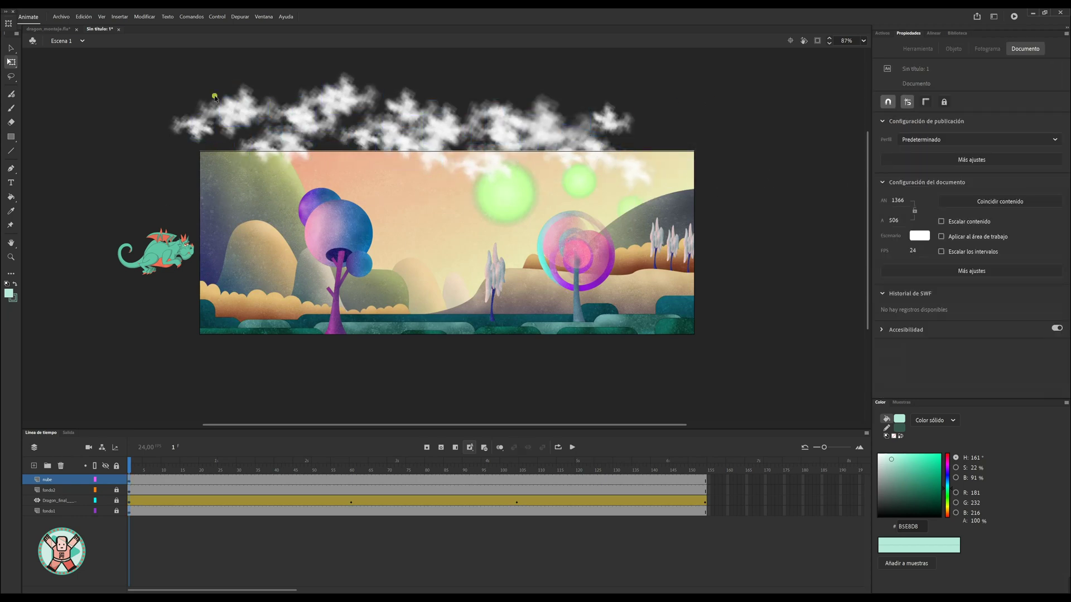
Copy the leftmost cloud group to the cloud bank's right end, at about X 921, Y -240
left_click_drag(186, 83, 315, 113)
left_click_drag(241, 108, 608, 106)
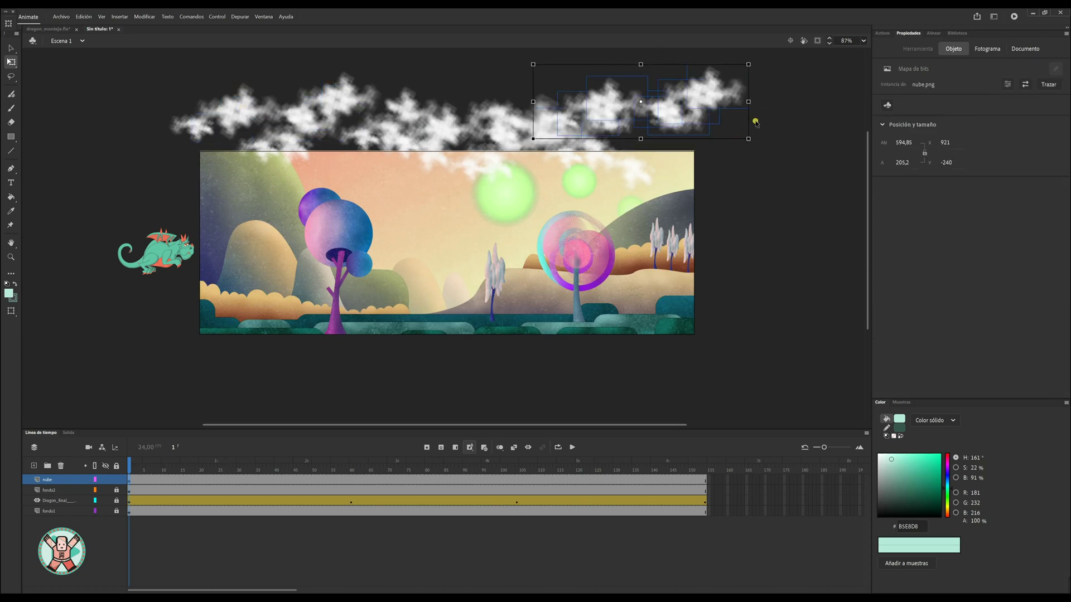
left_click(758, 145)
Rearrange the copied clouds to fill the bank's right end, placing the outermost one at about X 1391, Y -157
left_click_drag(675, 121, 602, 82)
left_click_drag(718, 95, 723, 120)
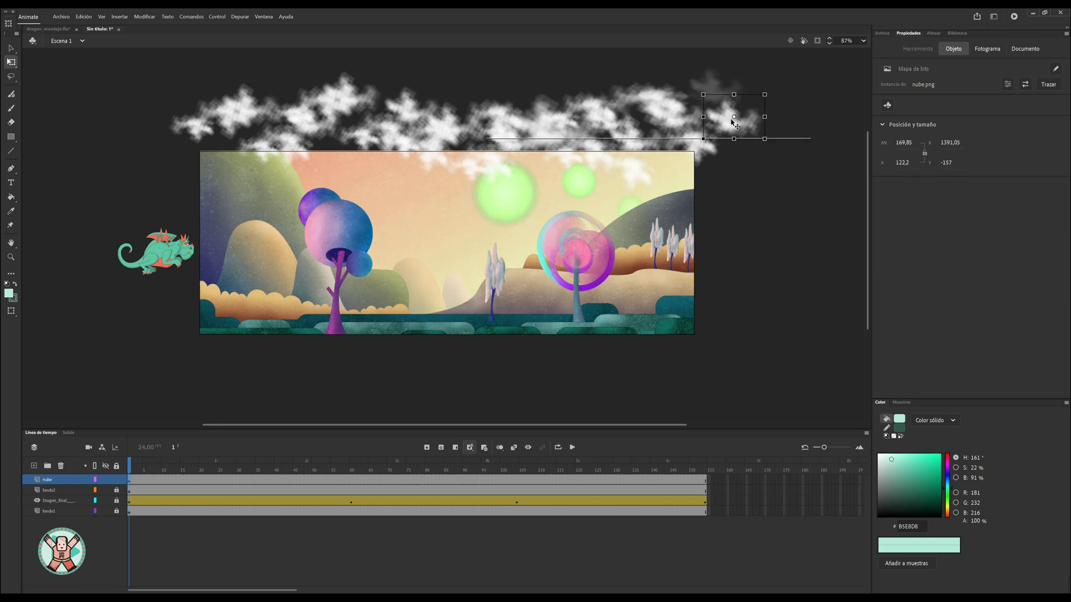
left_click(484, 152)
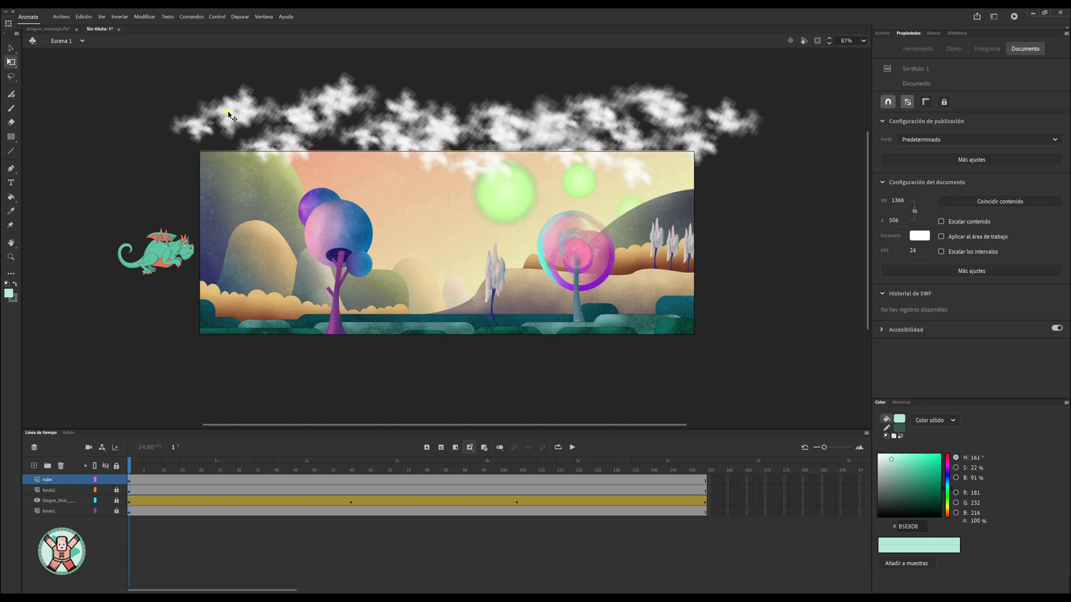
Add an enlarged cloud at the bank's left end and scale the tilted cloud at its lower left to about 285 × 249
left_click_drag(197, 106, 170, 83)
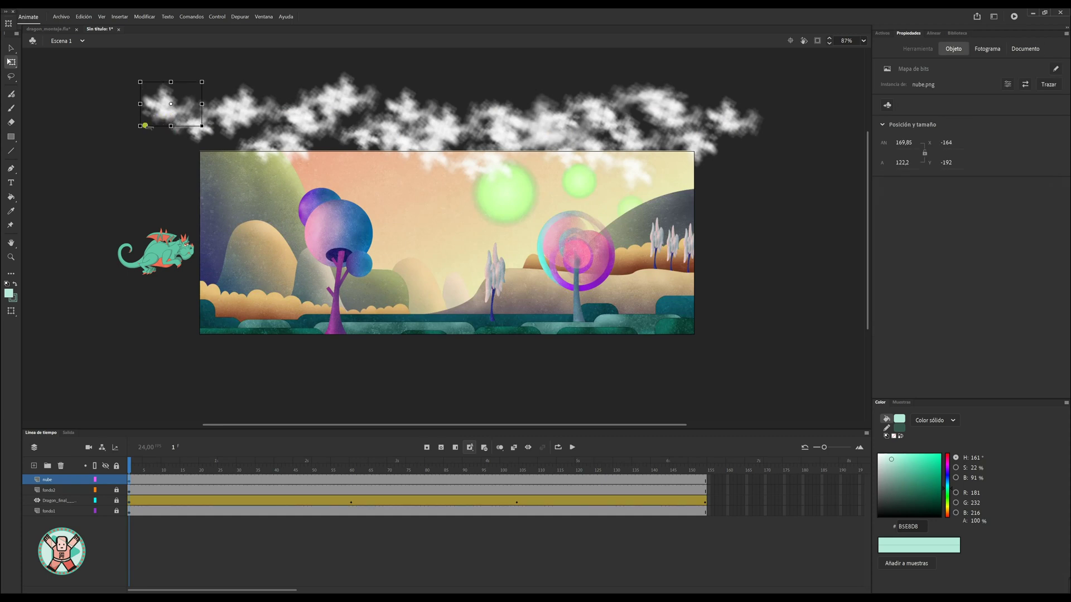
left_click_drag(140, 127, 158, 147)
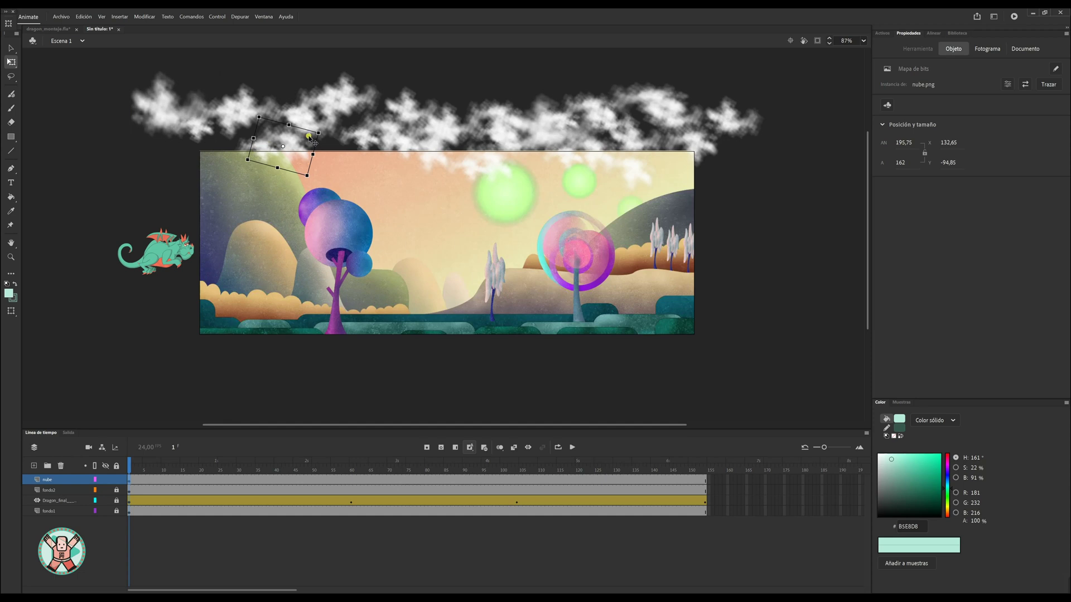
left_click_drag(318, 133, 337, 125)
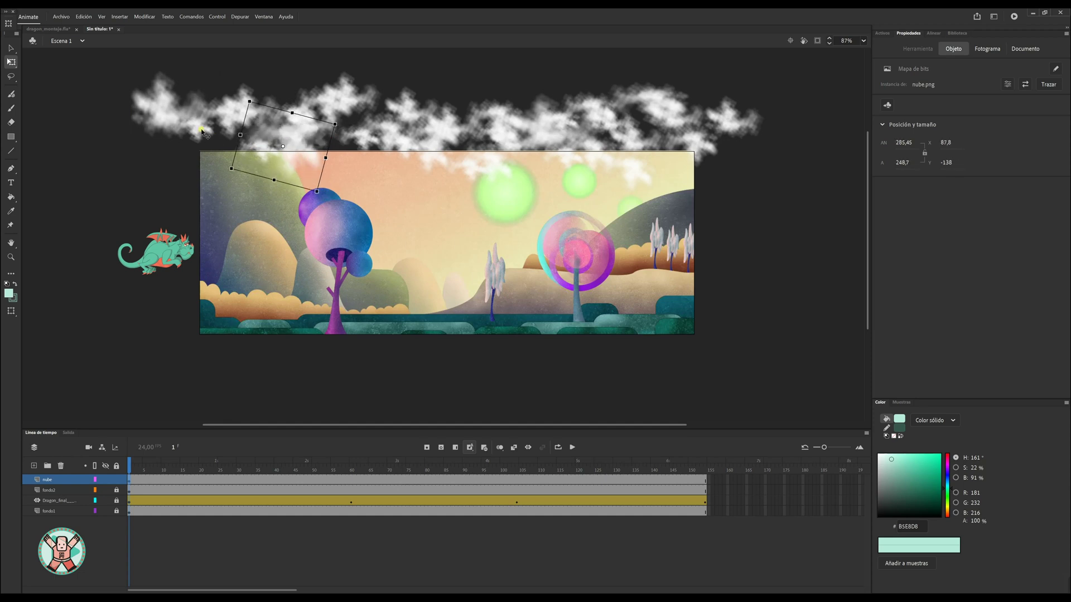
Convert the whole cloud bank into a graphic symbol named nubes and test the movie
left_click_drag(108, 83, 771, 179)
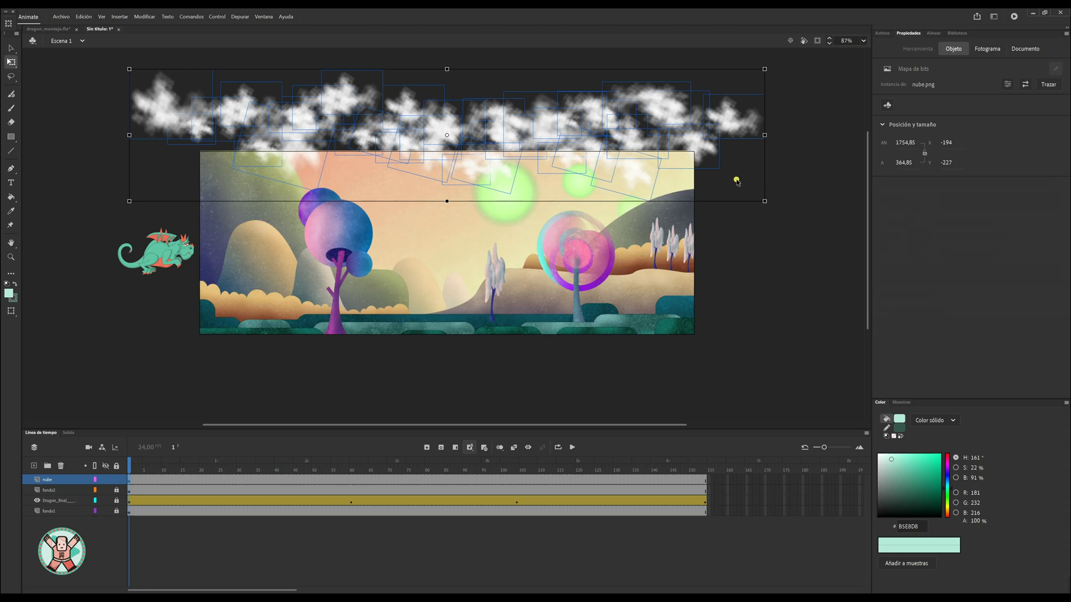
key("F8")
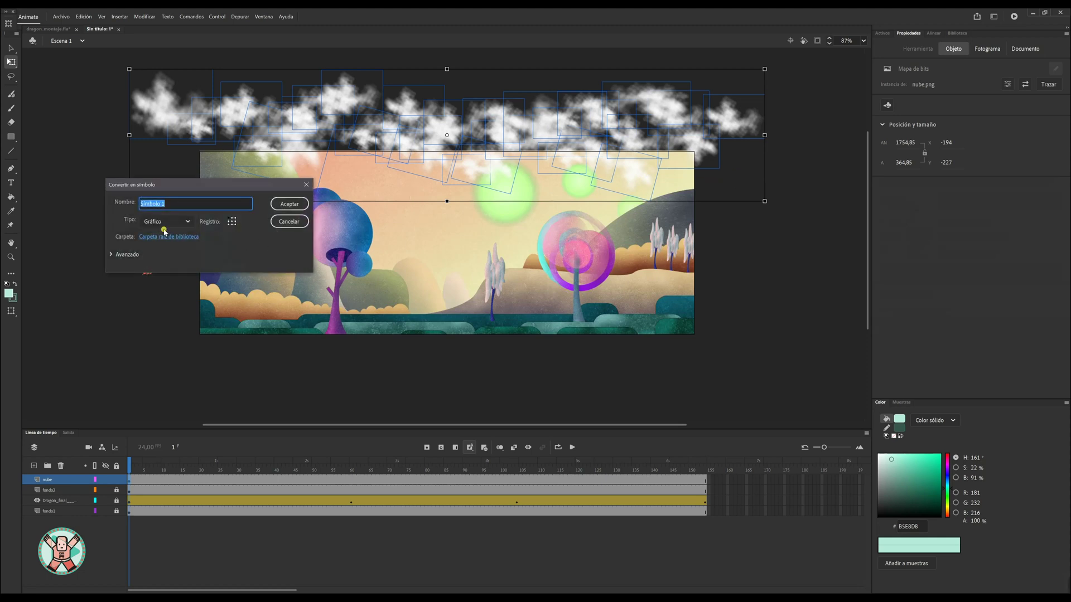
type("nubes")
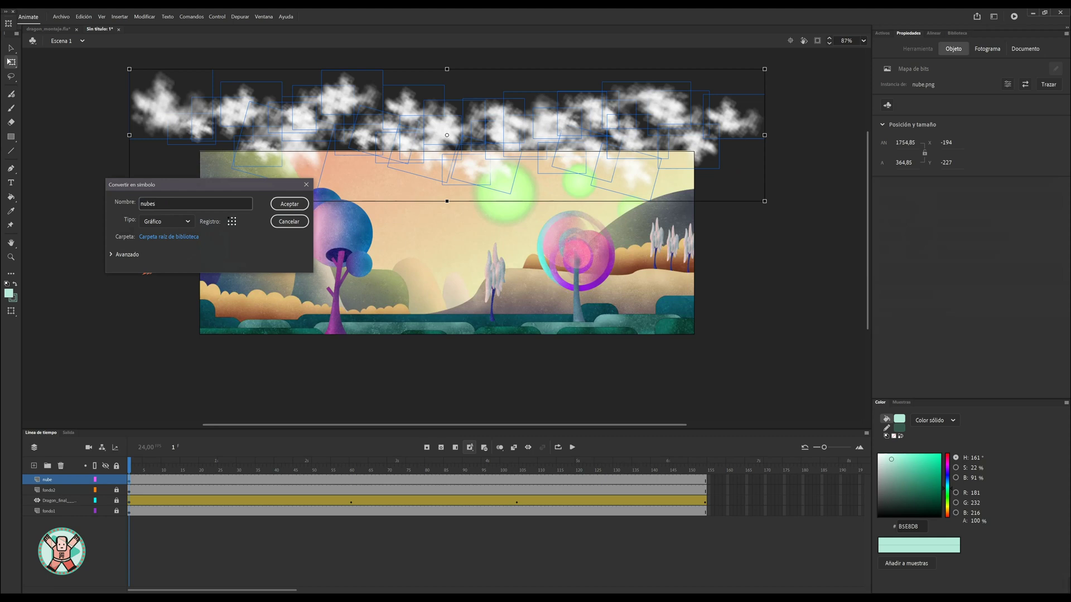
key("Return")
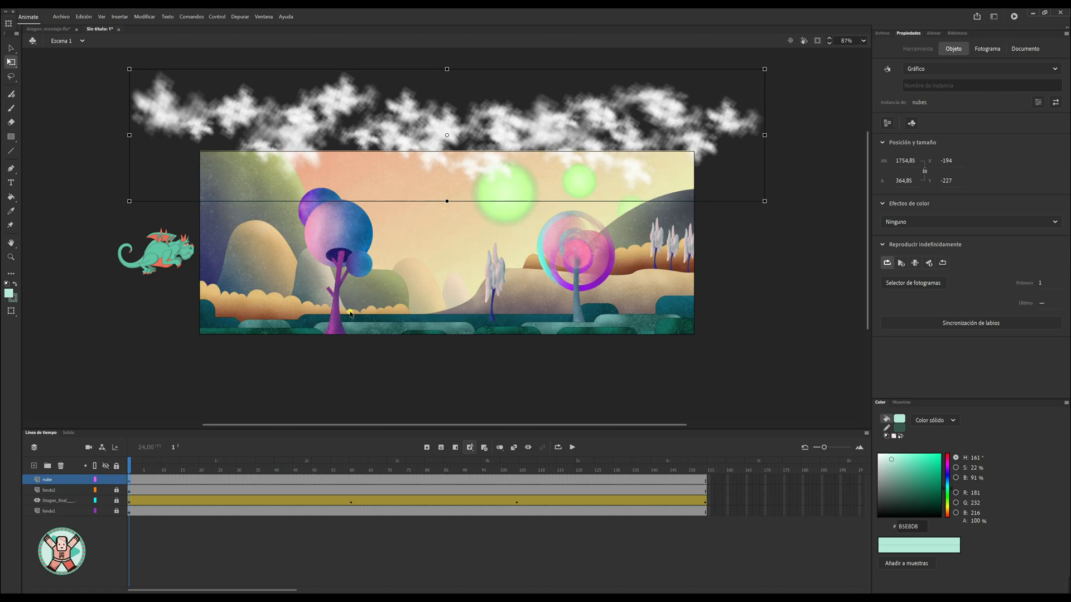
key("ctrl+Return")
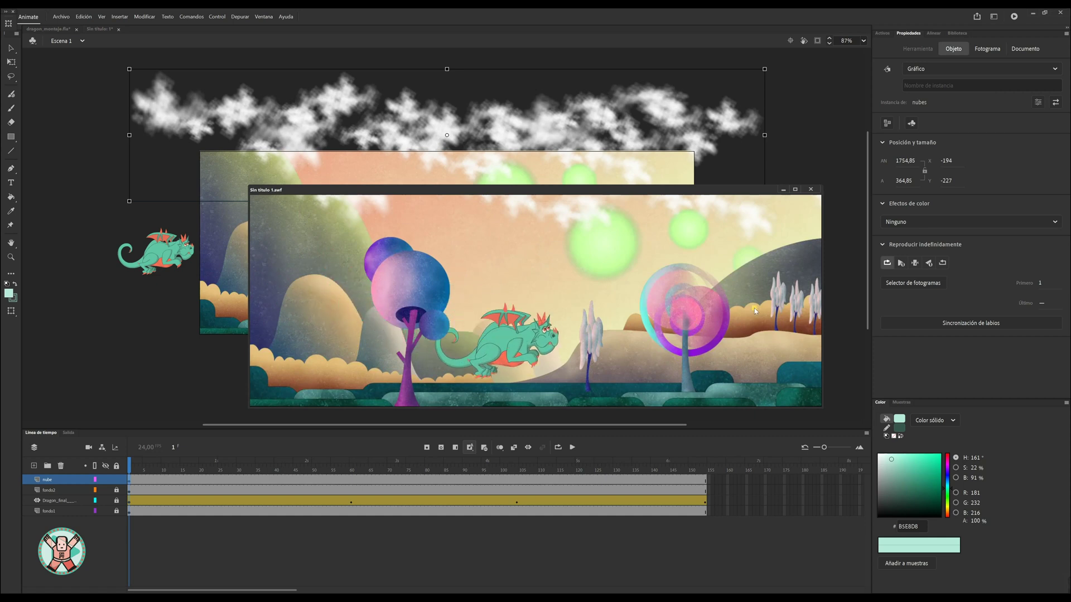
left_click(810, 189)
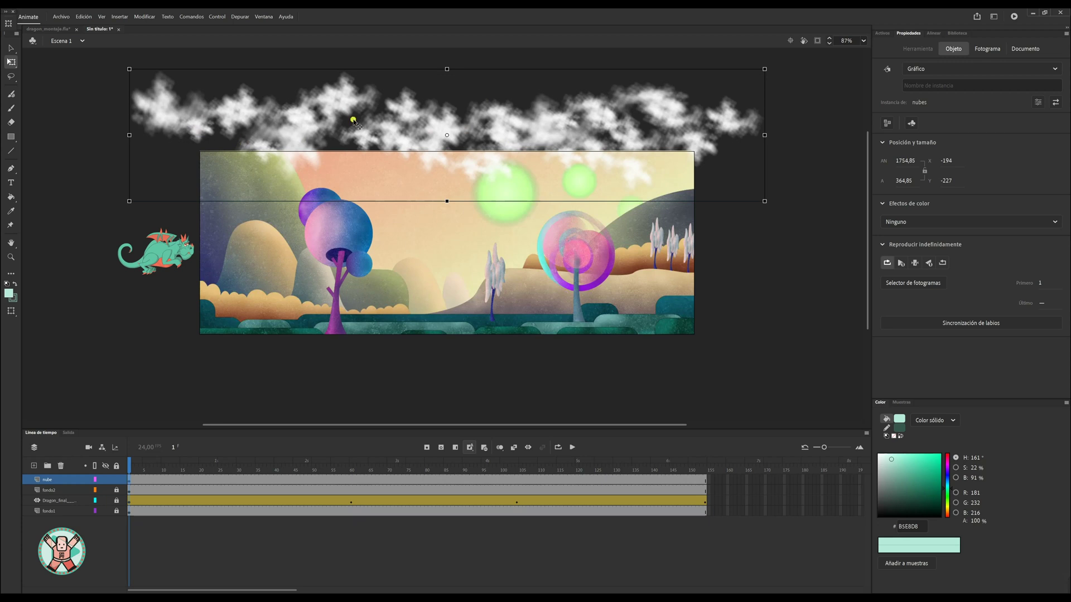
Convert the clouds inside the nubes symbol into a single bitmap and return to Escena 1
double_click(298, 132)
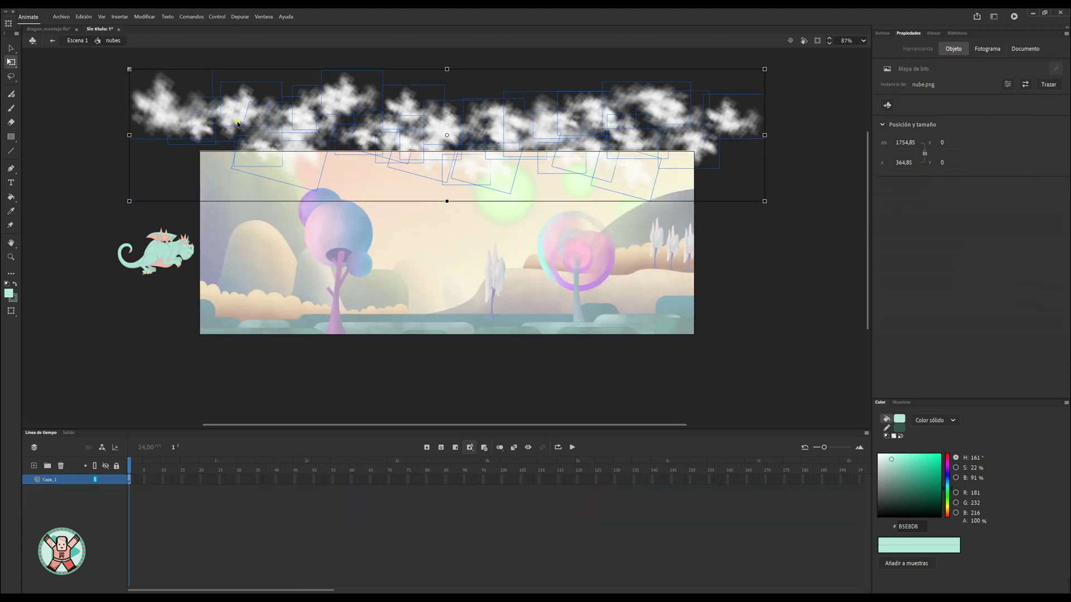
right_click(429, 126)
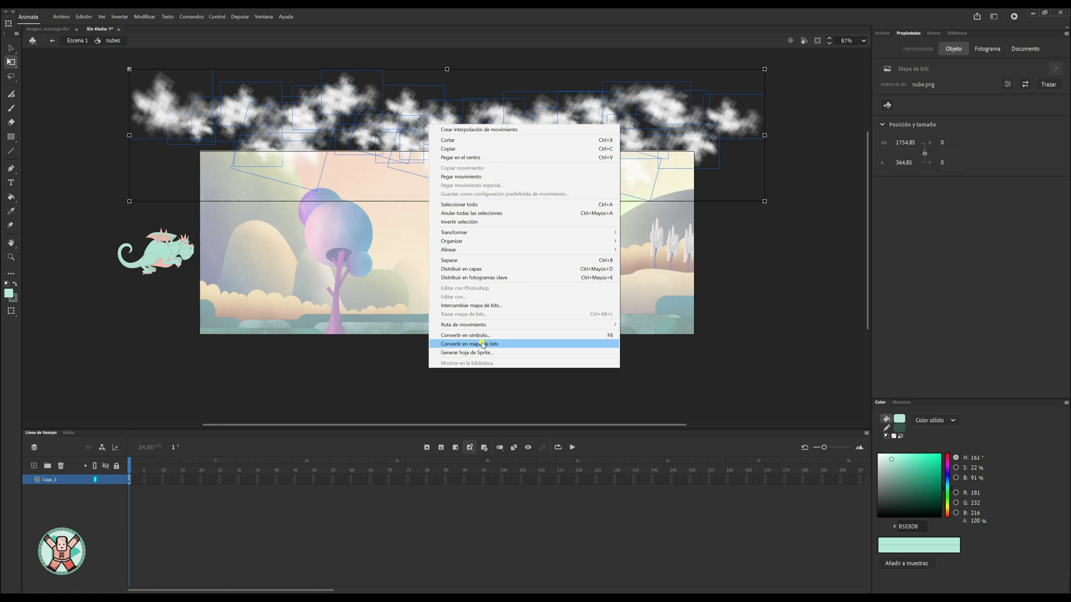
left_click(483, 344)
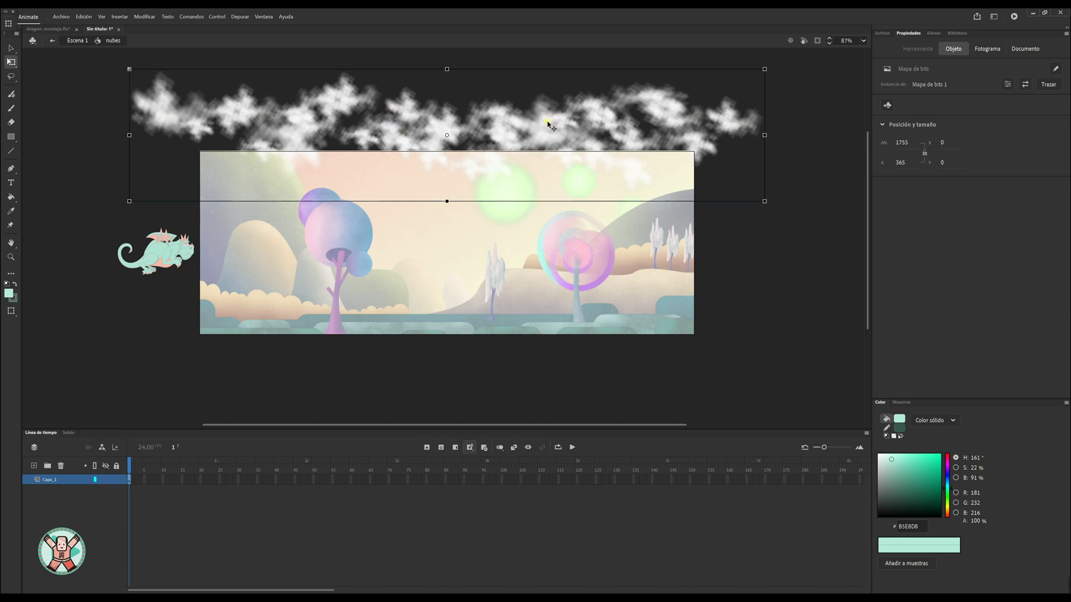
left_click(78, 40)
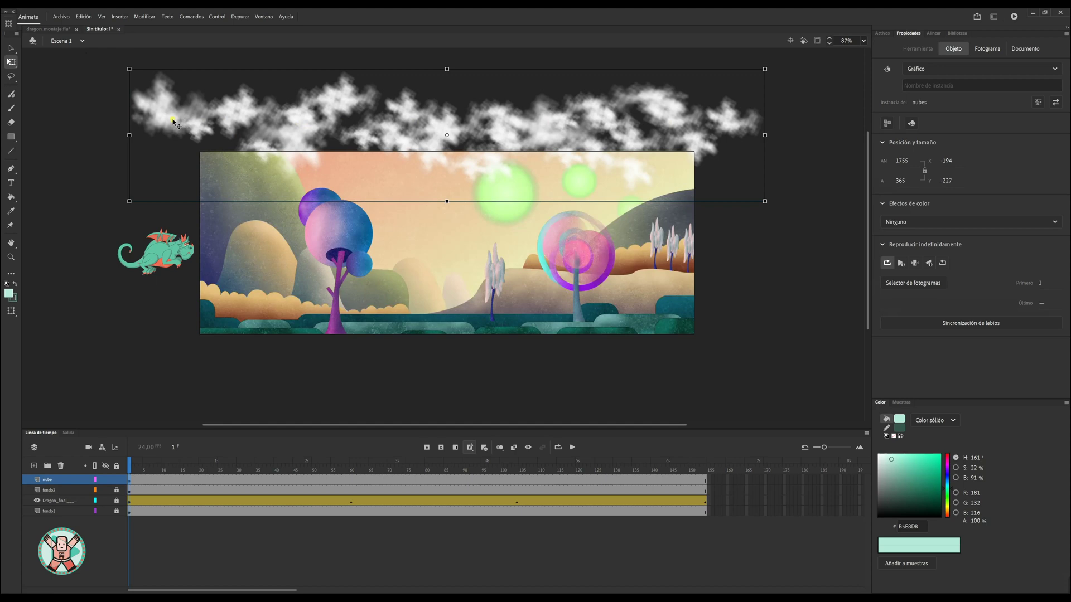
Move the clouds onto the stage at about X -15, Y 46 and place the nube layer between the dragon and the background layer
left_click_drag(174, 120, 242, 219)
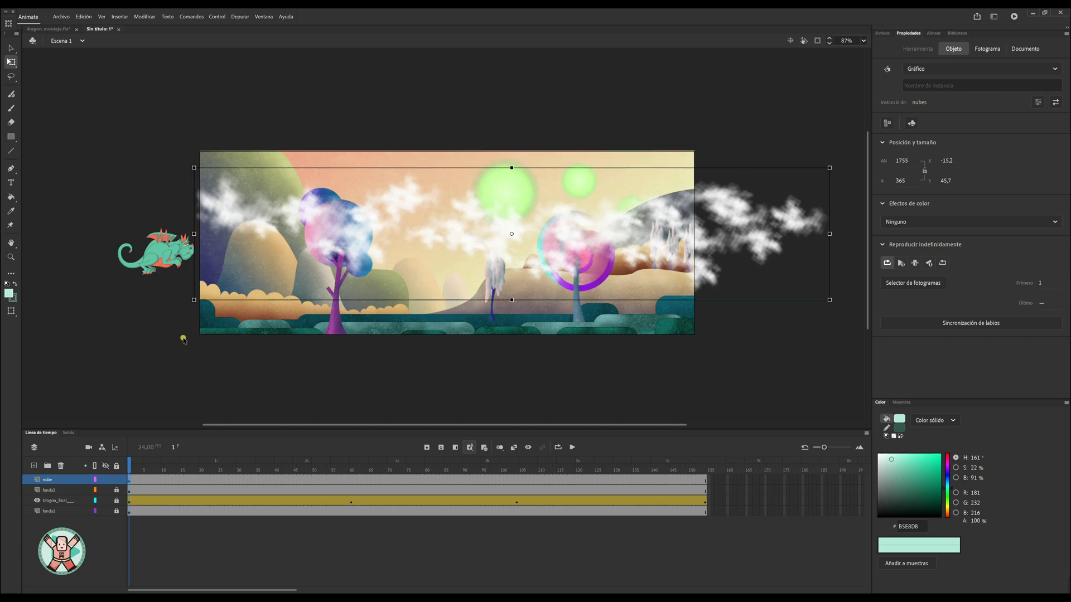
left_click(63, 483)
left_click_drag(66, 508, 71, 510)
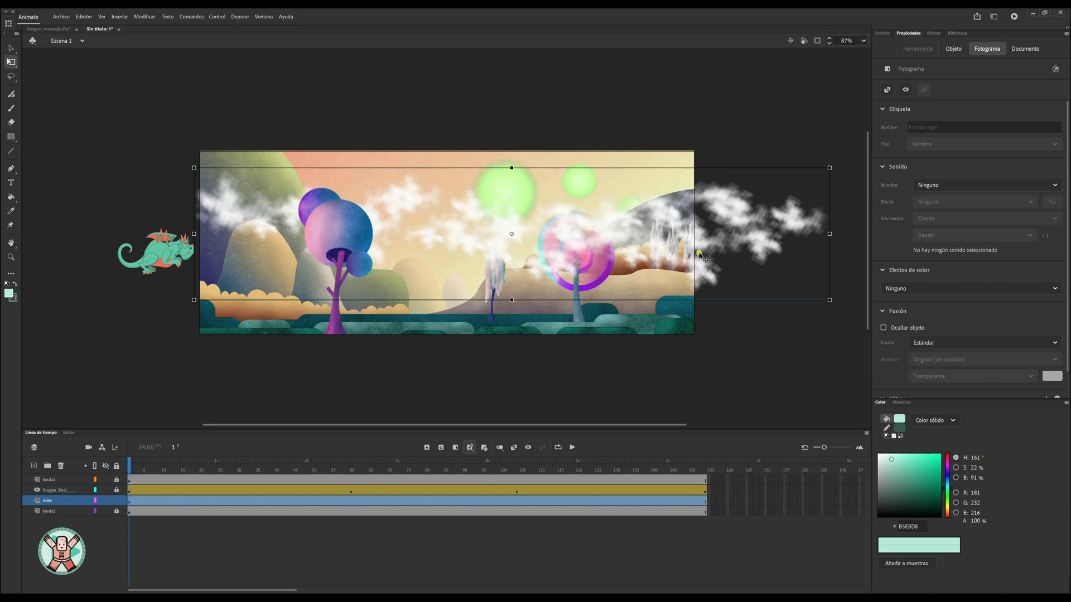
Apply an Alfa color effect of 51% to the nubes instance
left_click(582, 256)
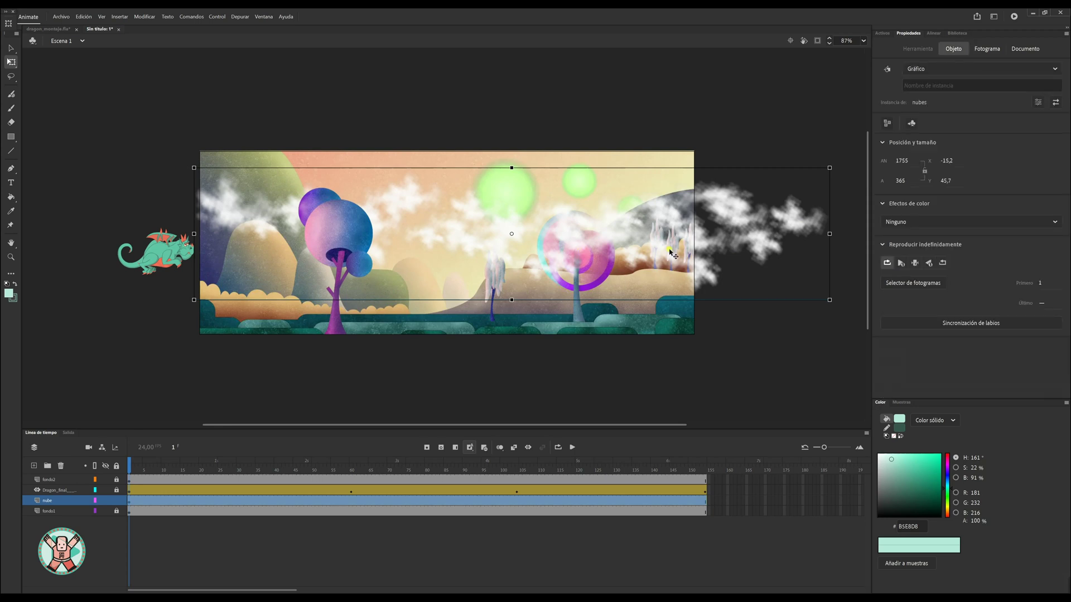
left_click(918, 223)
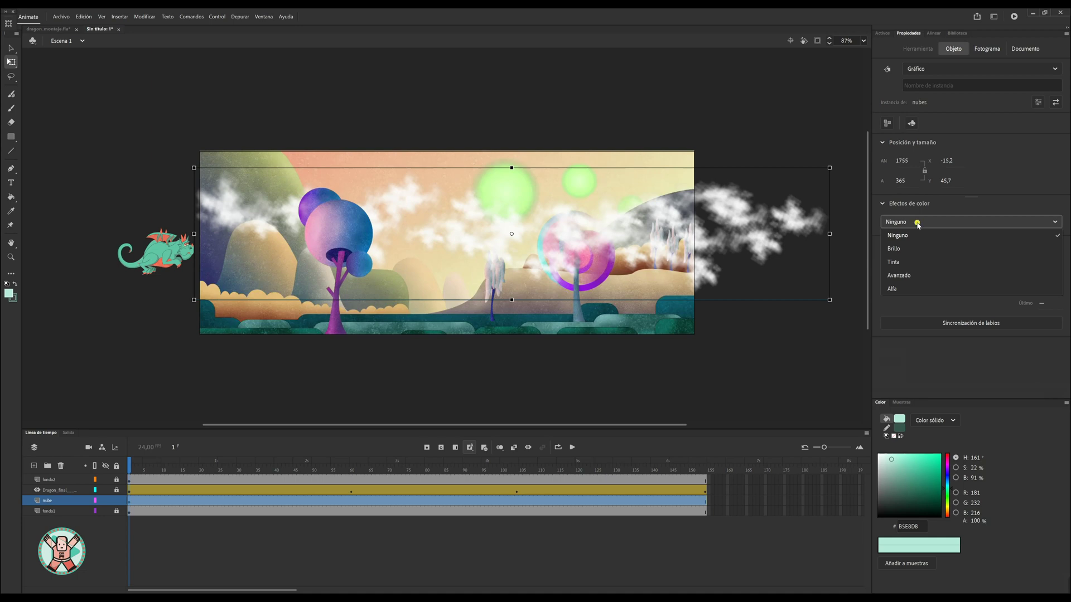
left_click(892, 288)
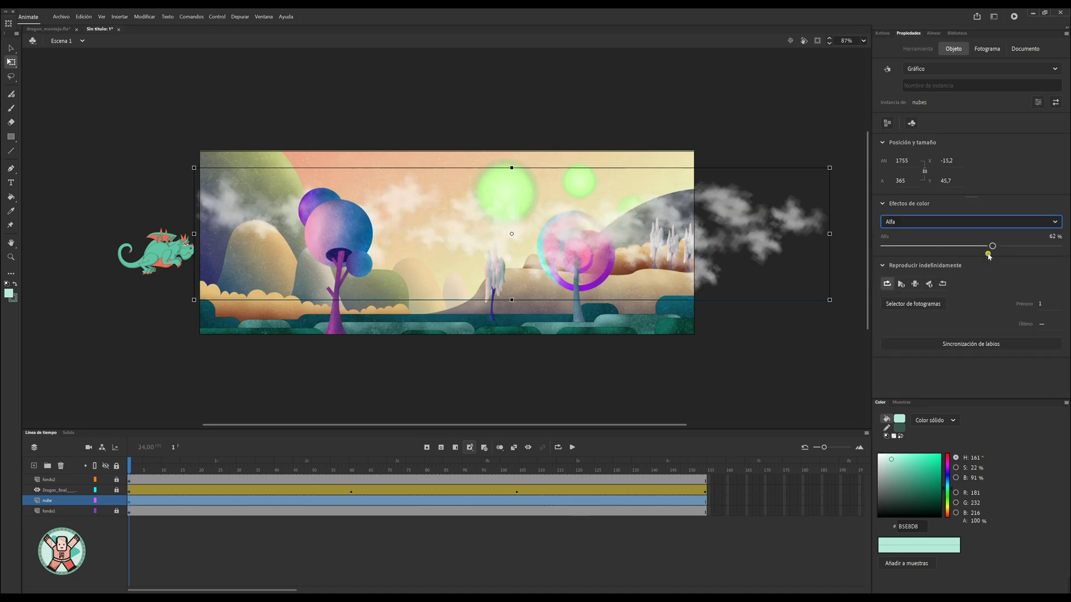
left_click_drag(992, 247, 970, 248)
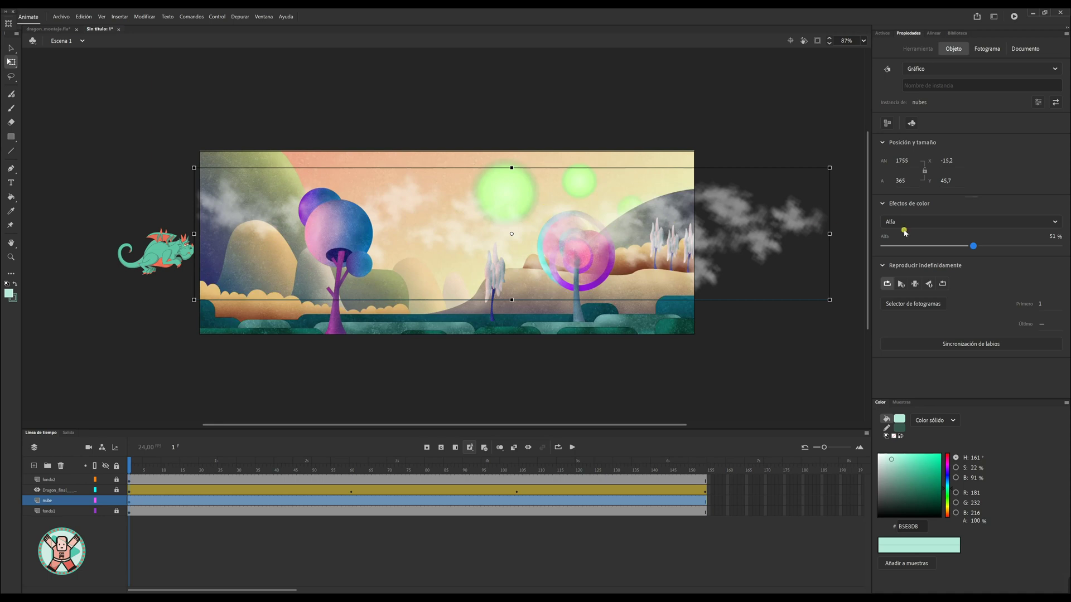
Tint the clouds pinkish with the Avanzado color effect, using red 100%, green 86% and blue 97%
left_click(927, 223)
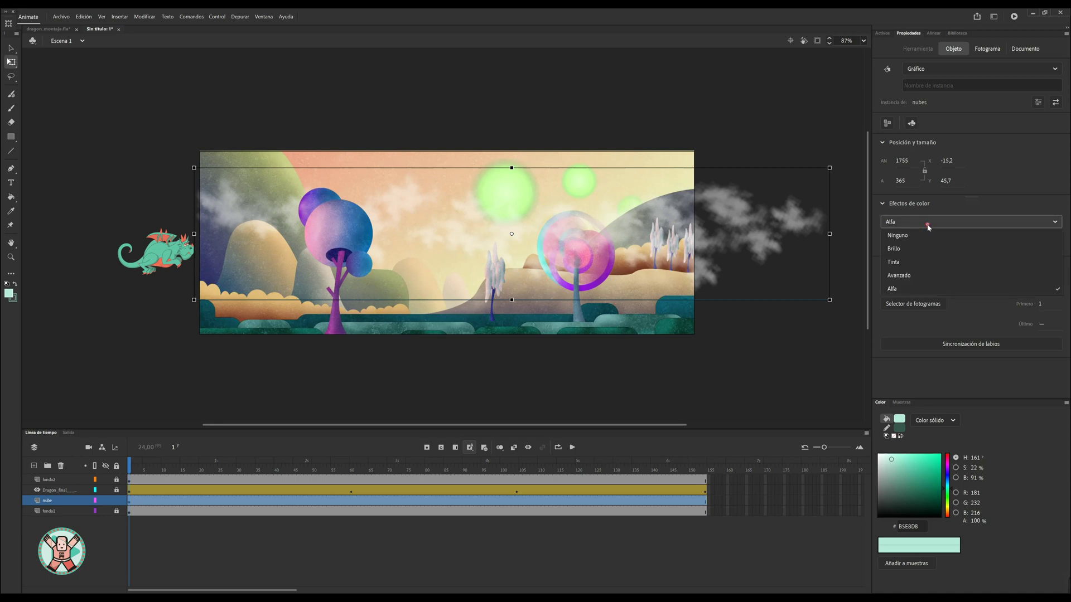
left_click(912, 275)
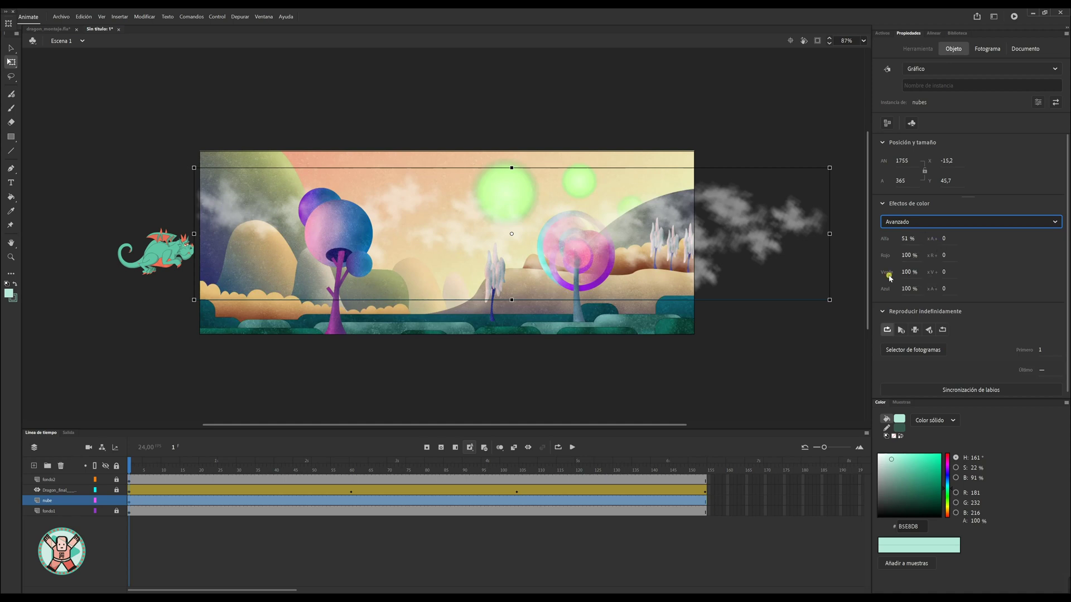
left_click(913, 255)
left_click_drag(925, 255, 904, 259)
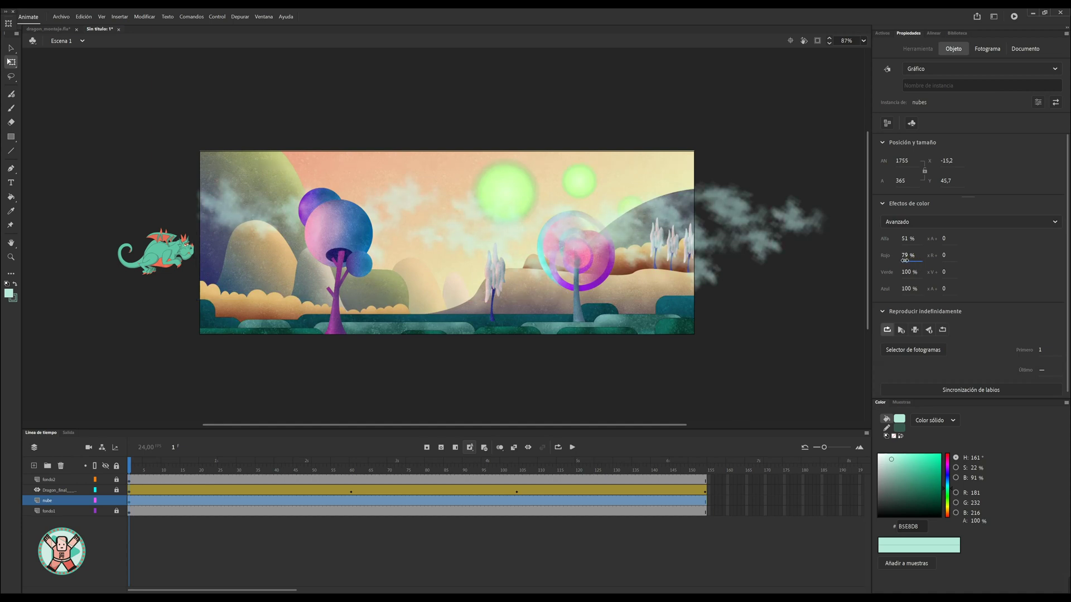
mouse_move(909, 272)
left_mouse_down()
mouse_move(899, 276)
mouse_move(906, 293)
left_mouse_up()
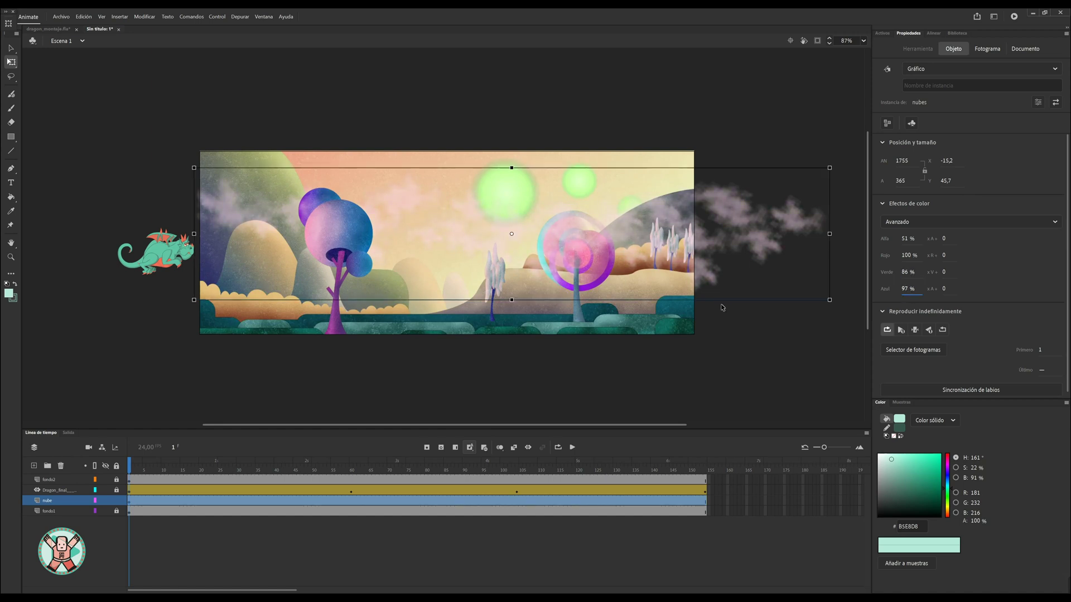
left_click(669, 349)
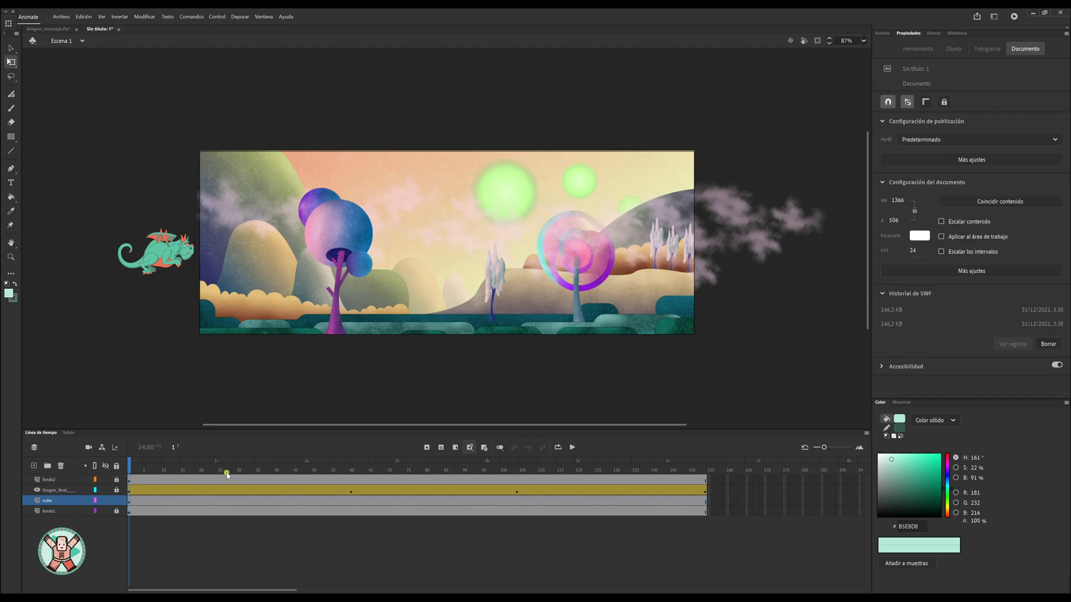
Create a motion tween on the nube layer and shift the clouds left to about X -124, Y 46 at frame 154
left_click(130, 502)
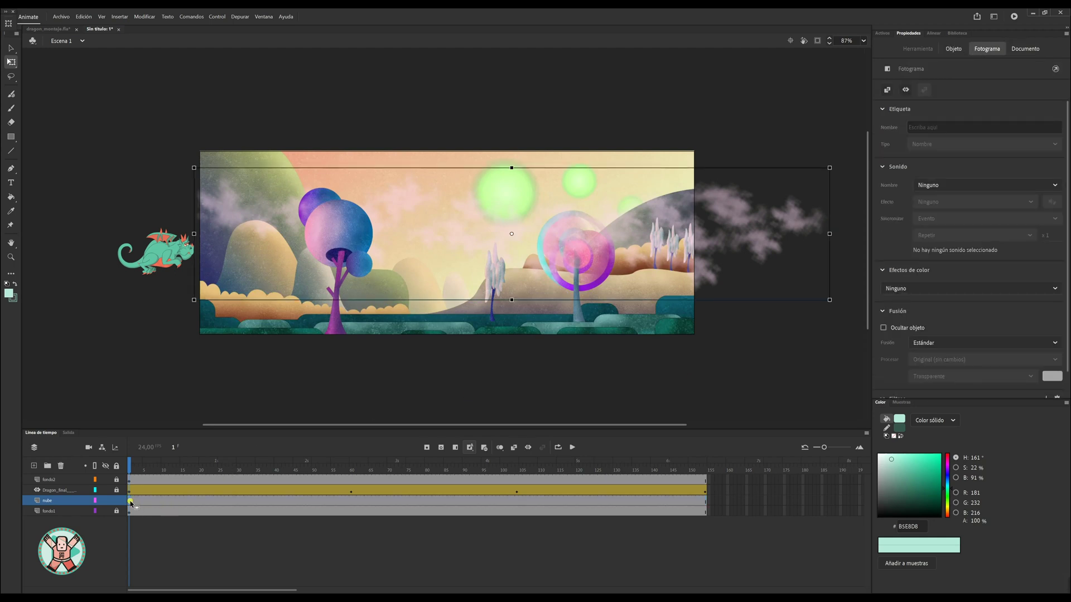
right_click(131, 502)
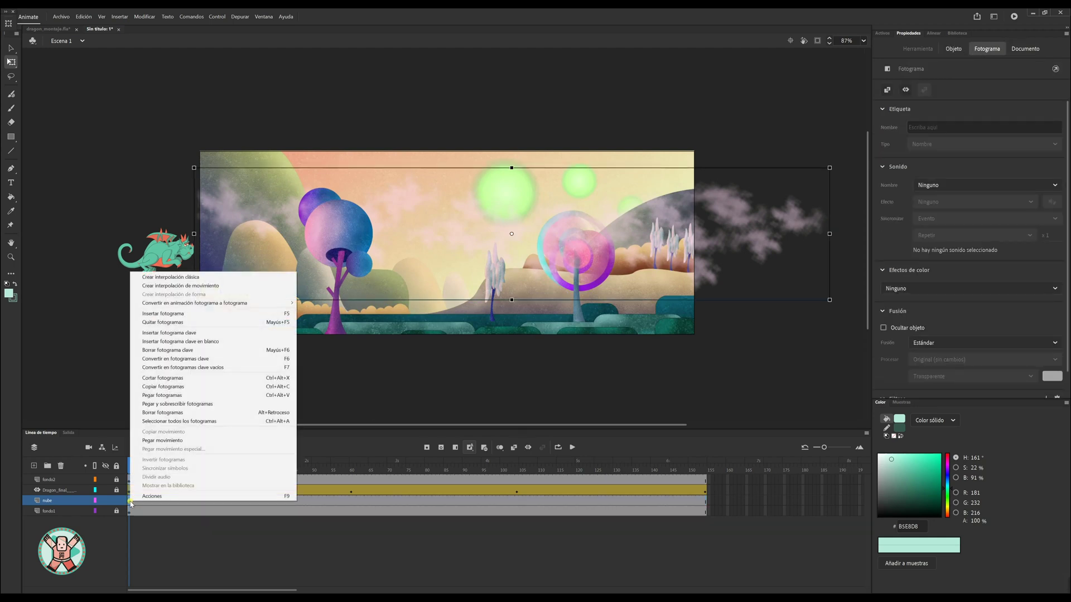
left_click(211, 286)
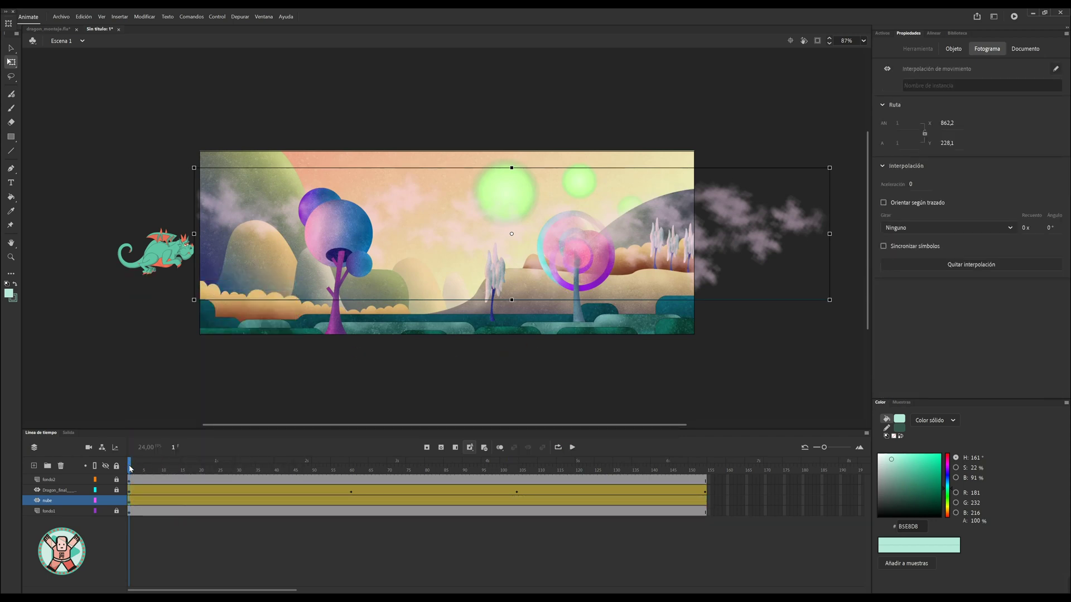
left_click_drag(130, 468, 706, 469)
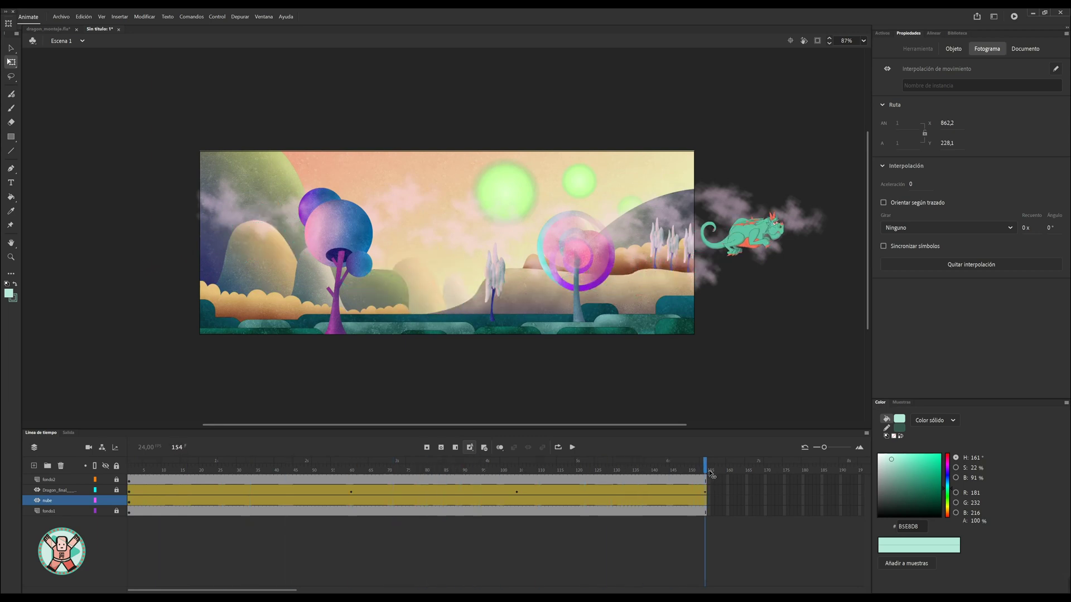
left_click(712, 282)
left_click_drag(712, 282, 671, 279)
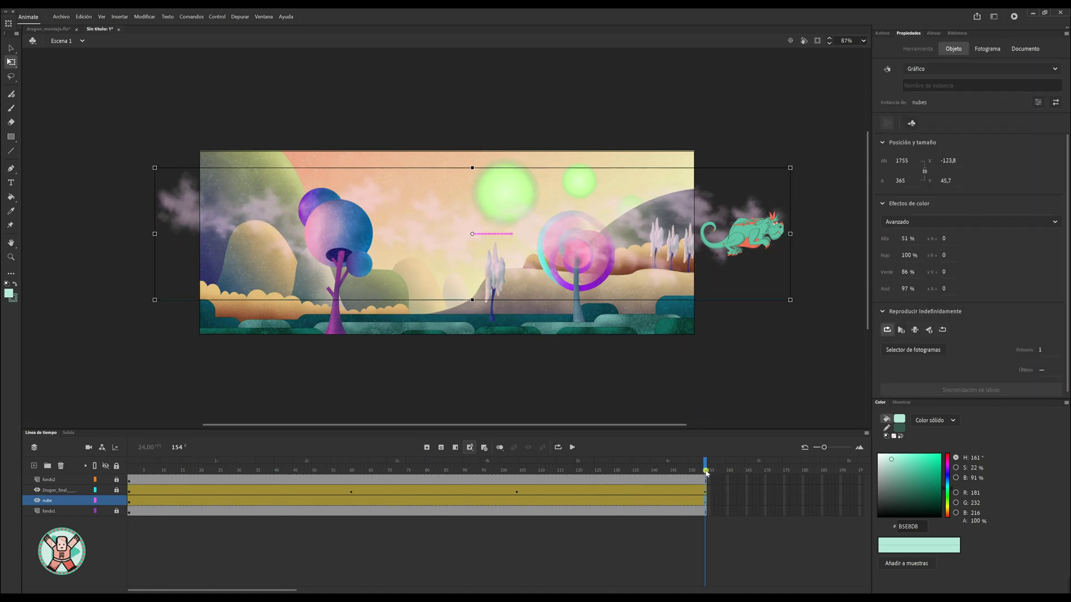
Play the animation from frame 1 to check the cloud drift
left_click_drag(704, 468, 128, 473)
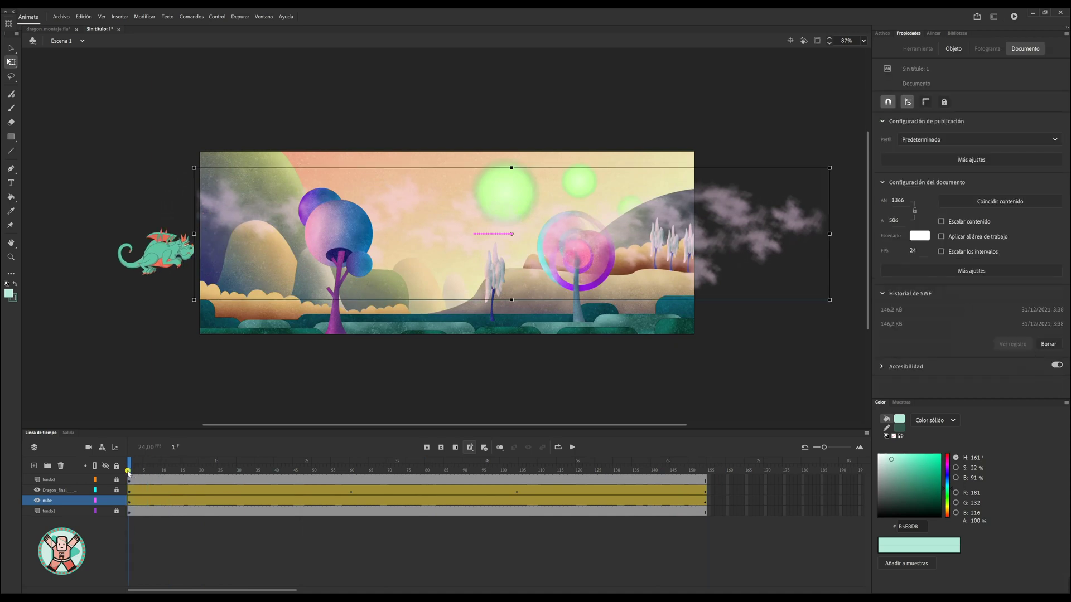
key("Return")
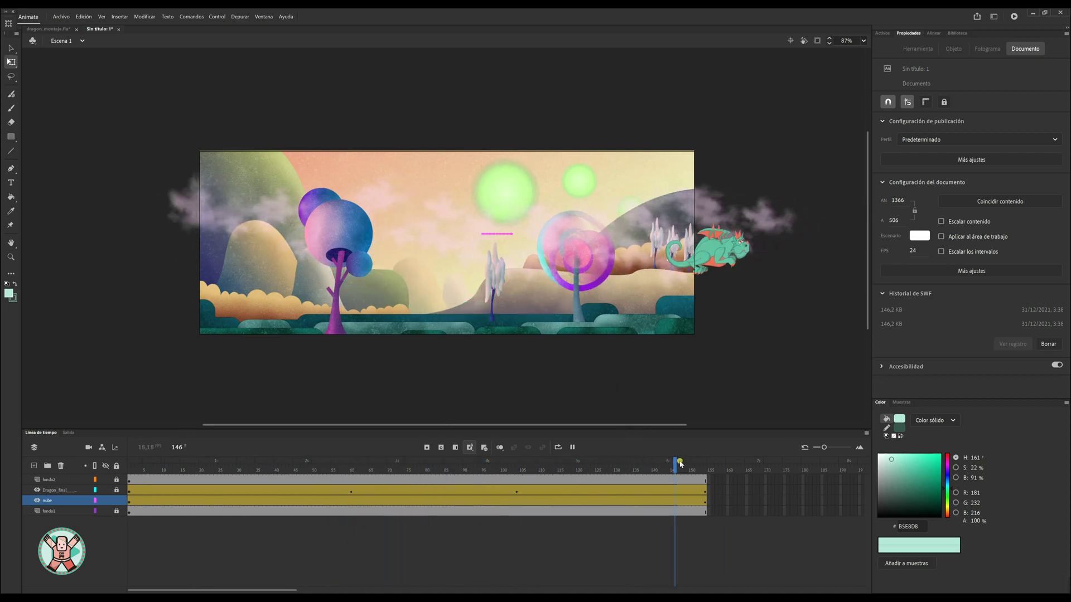
left_click(349, 356)
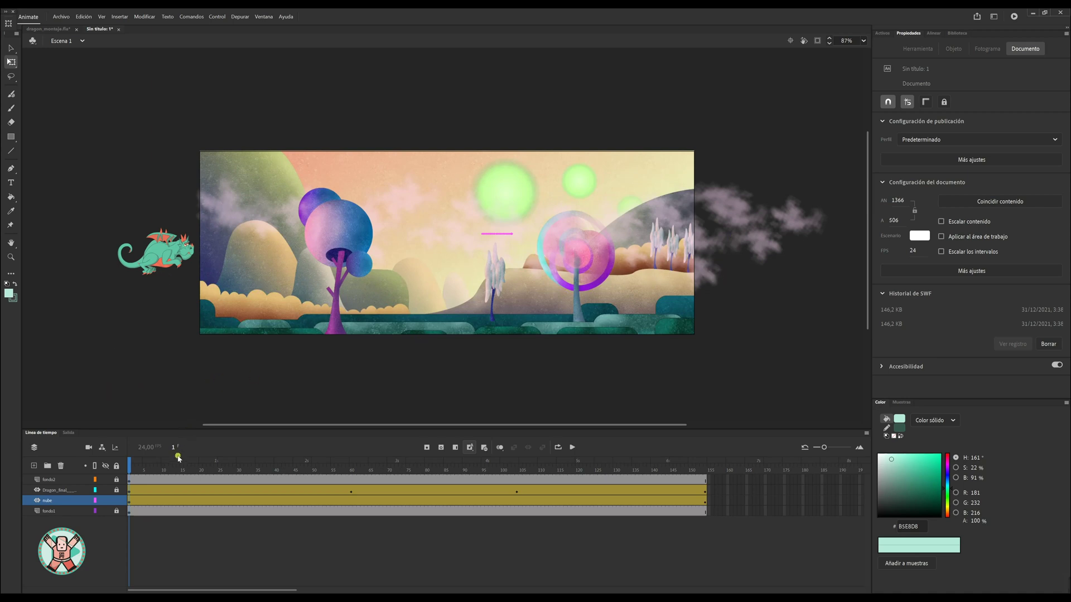
Duplicate the nube layer together with its motion tween
left_click(60, 501)
right_click(62, 501)
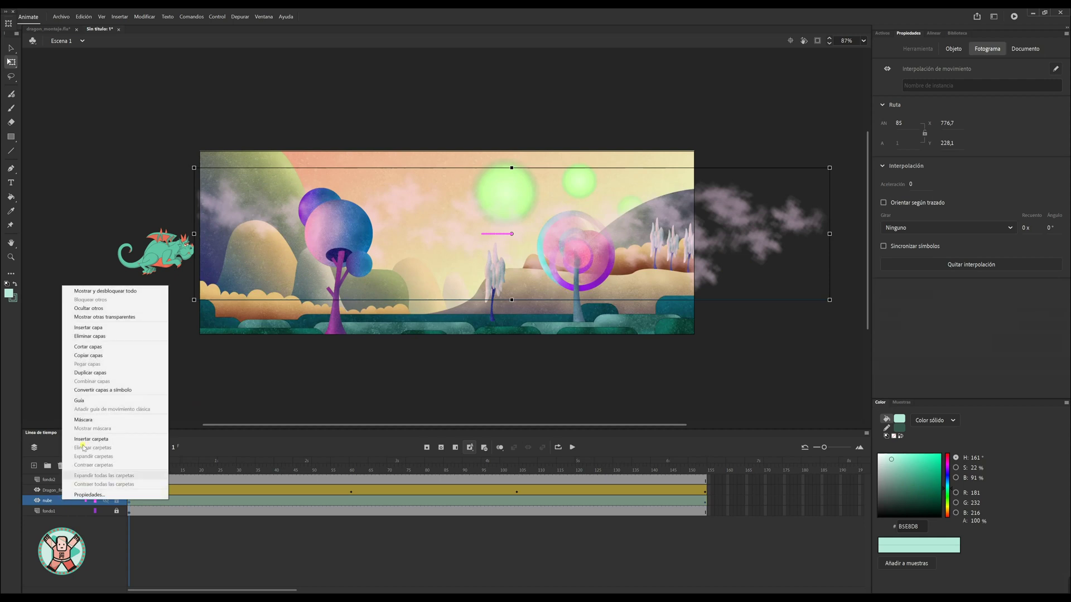
left_click(101, 376)
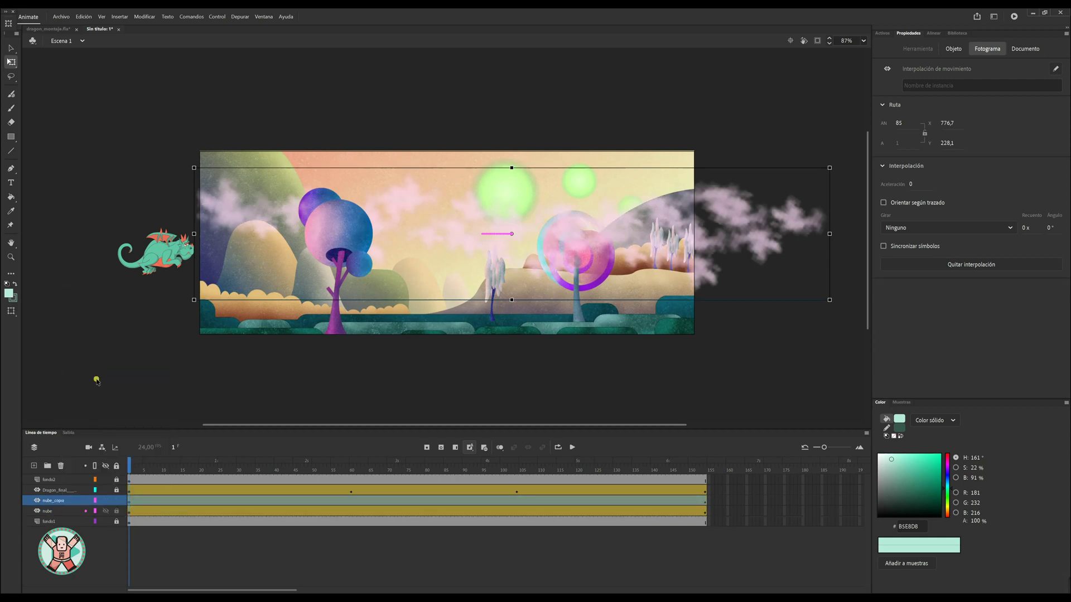
Rename the duplicated cloud layer nube2 and move it above all other layers
double_click(61, 501)
left_click_drag(56, 500, 72, 502)
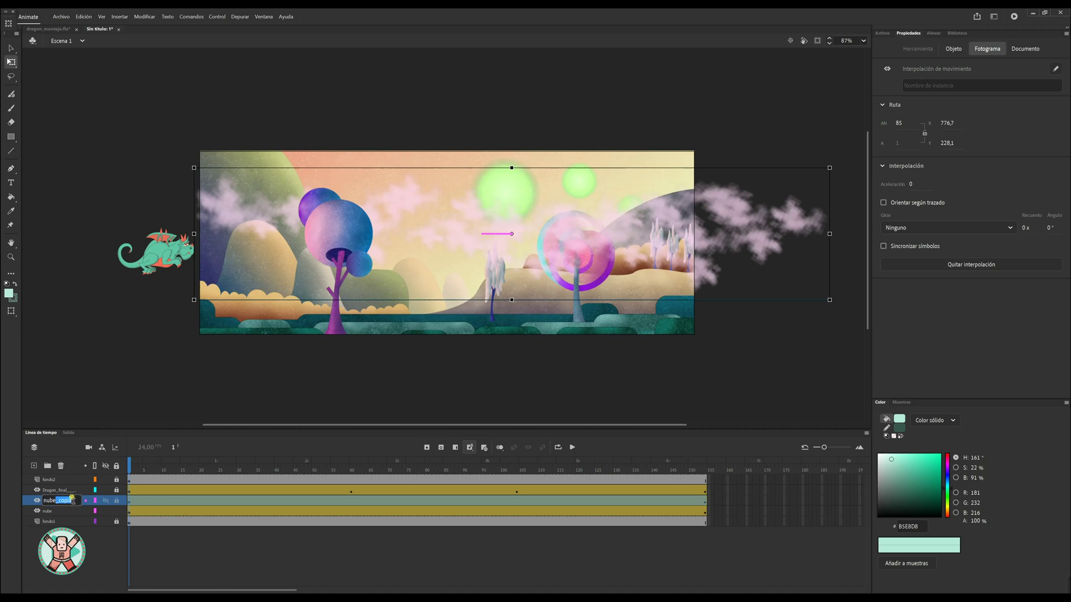
type("2")
key("Return")
left_click_drag(57, 503, 58, 479)
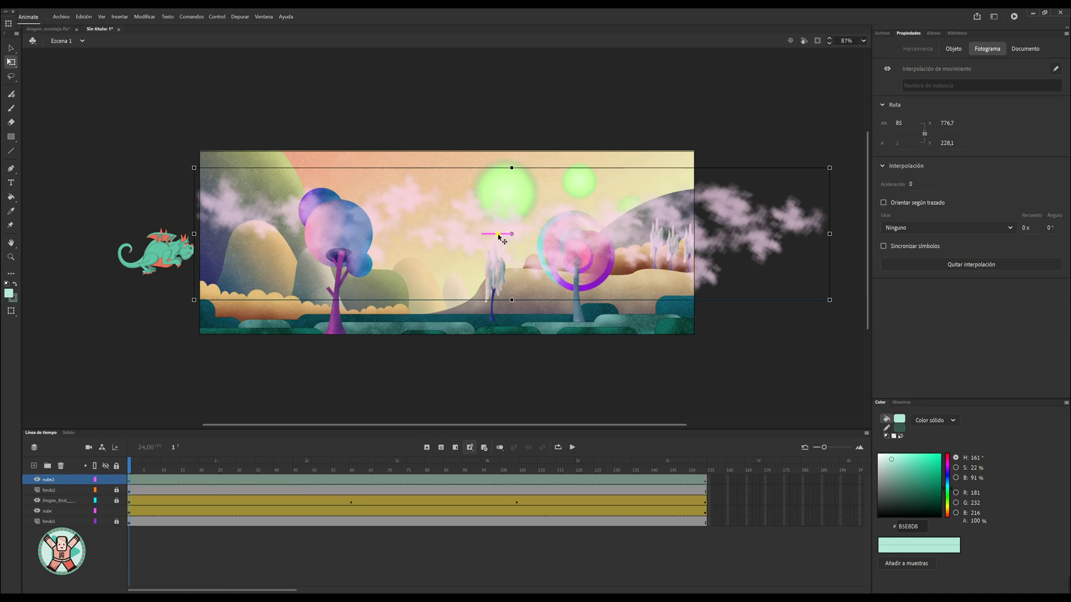
Shift the whole motion path of the nube2 layer down to about Y 355
left_click(498, 234)
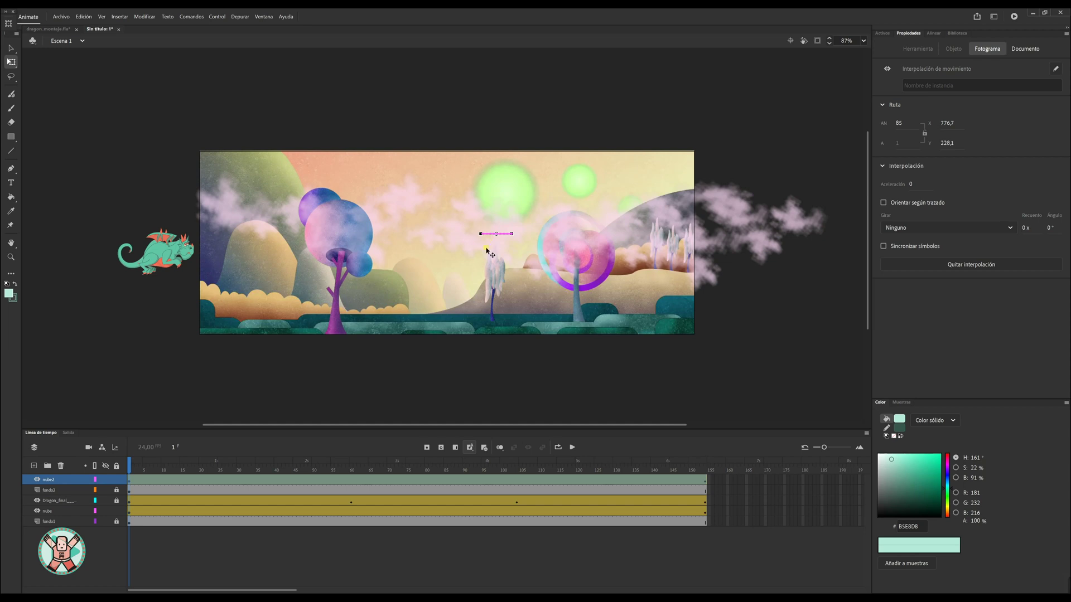
key("Down")
key("shift+Down")
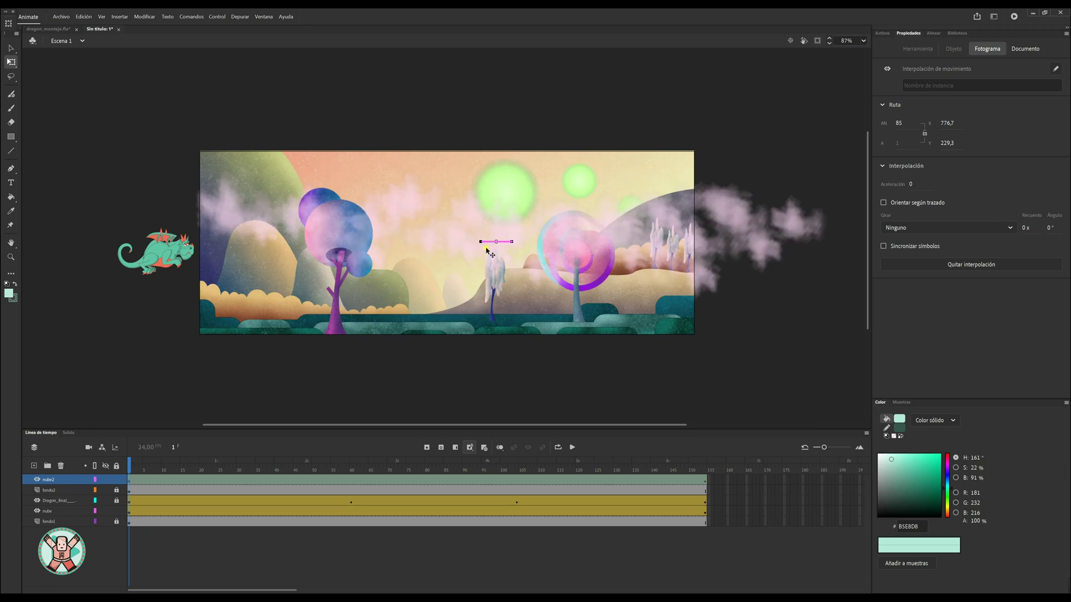
key("shift+Down")
key("shift+Down")
key("shift+Down")
key("shift+Down")
key("shift+Down")
key("shift+Down")
key("shift+Down")
key("shift+Down")
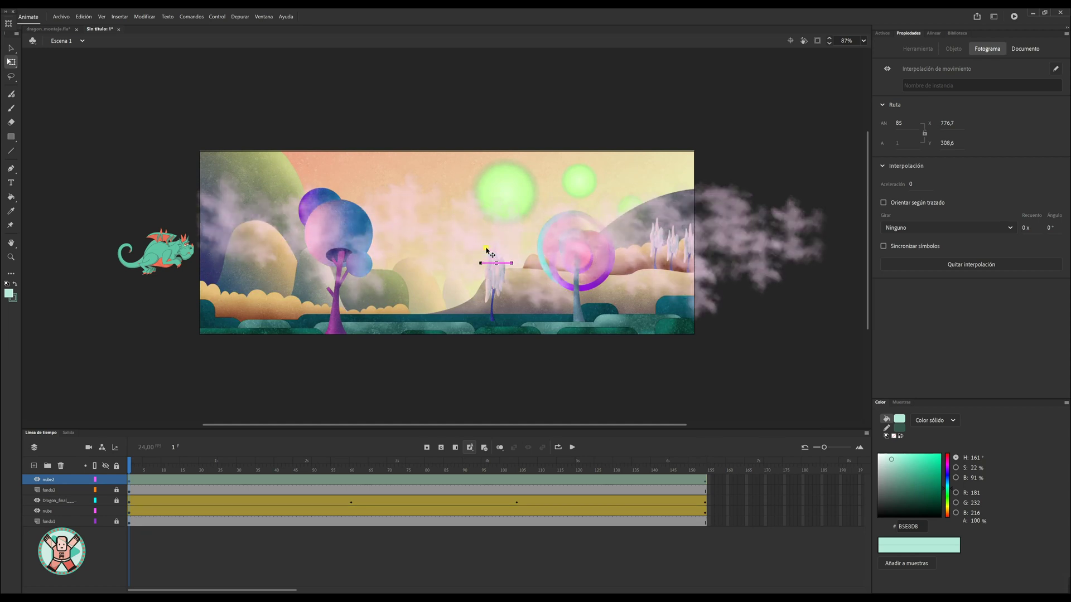
key("shift+Down")
key("shift+Down")
key("shift+Down")
key("shift+Down")
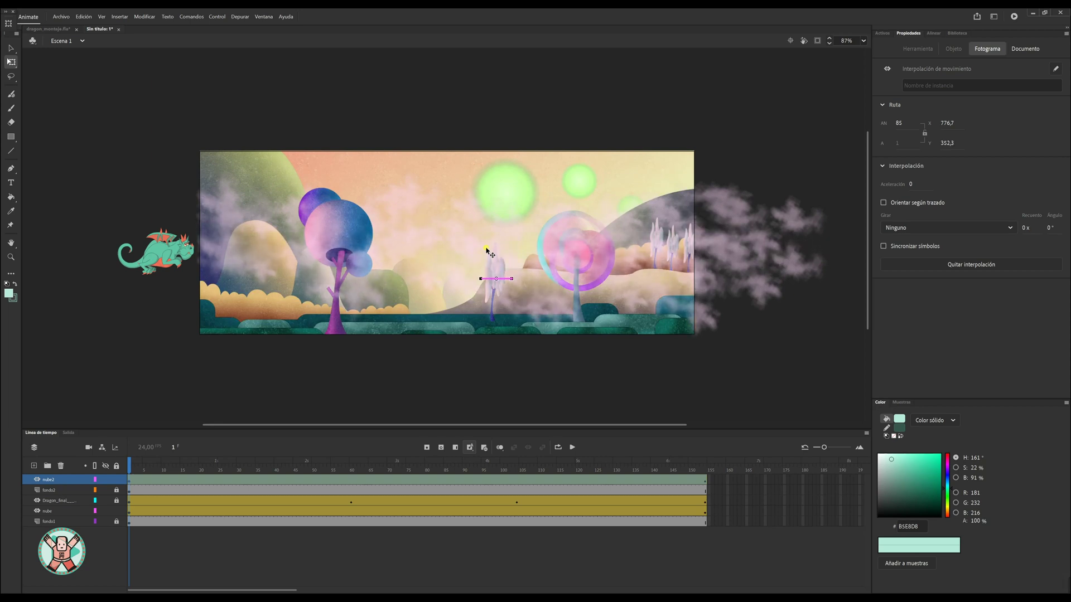
key("Down")
key("Up")
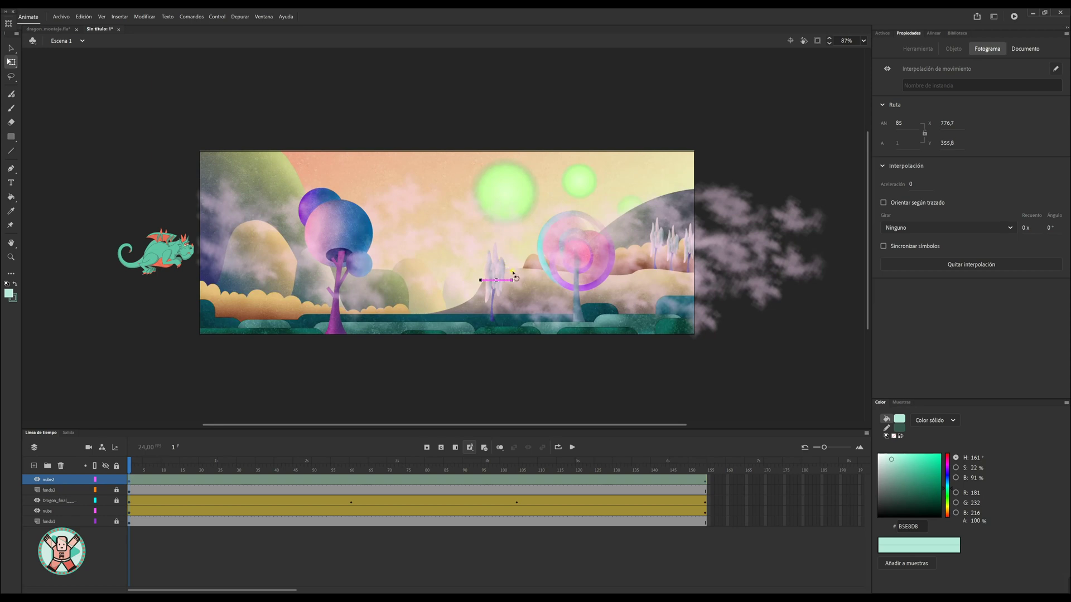
left_click(434, 357)
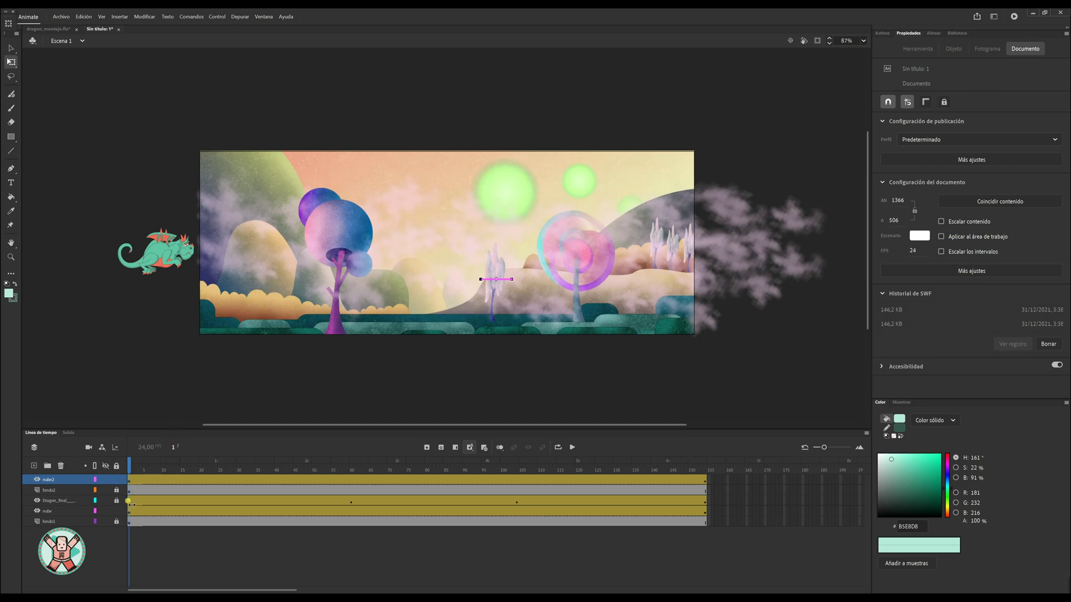
Move the nube2 clouds to about X -163, Y 199 at frame 1 and about X -309, Y 233 at frame 154
left_click(235, 271)
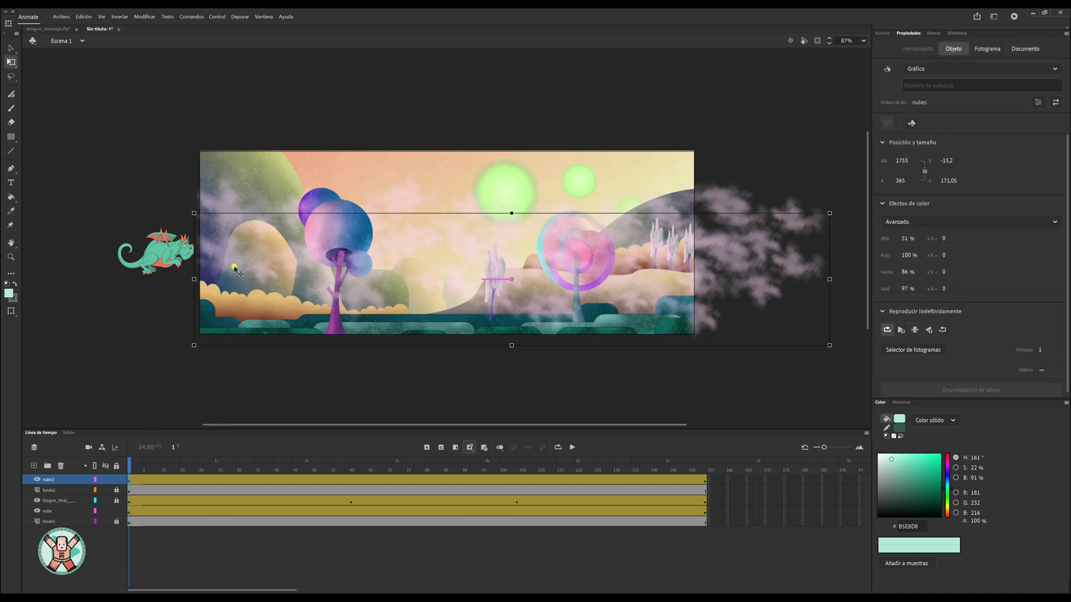
left_click_drag(235, 272, 181, 277)
left_click(182, 481)
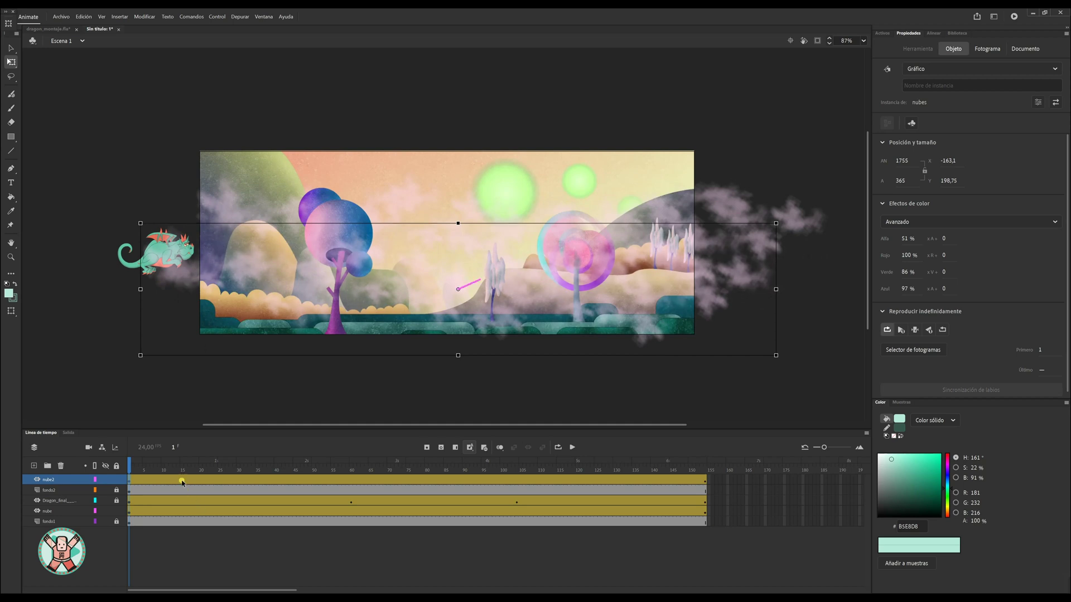
left_click_drag(138, 470, 705, 470)
left_click_drag(728, 285, 655, 305)
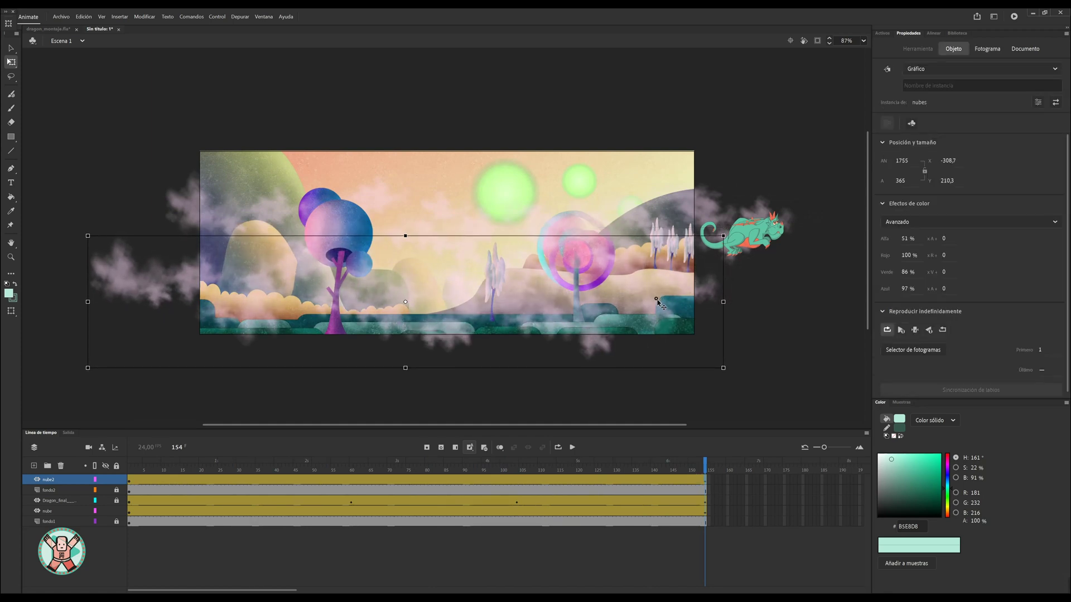
Lower the nube2 clouds at frame 1 to about Y 231 and scrub to the end to check the drift
left_click_drag(705, 466, 130, 467)
left_click(682, 347)
left_click_drag(714, 303, 714, 315)
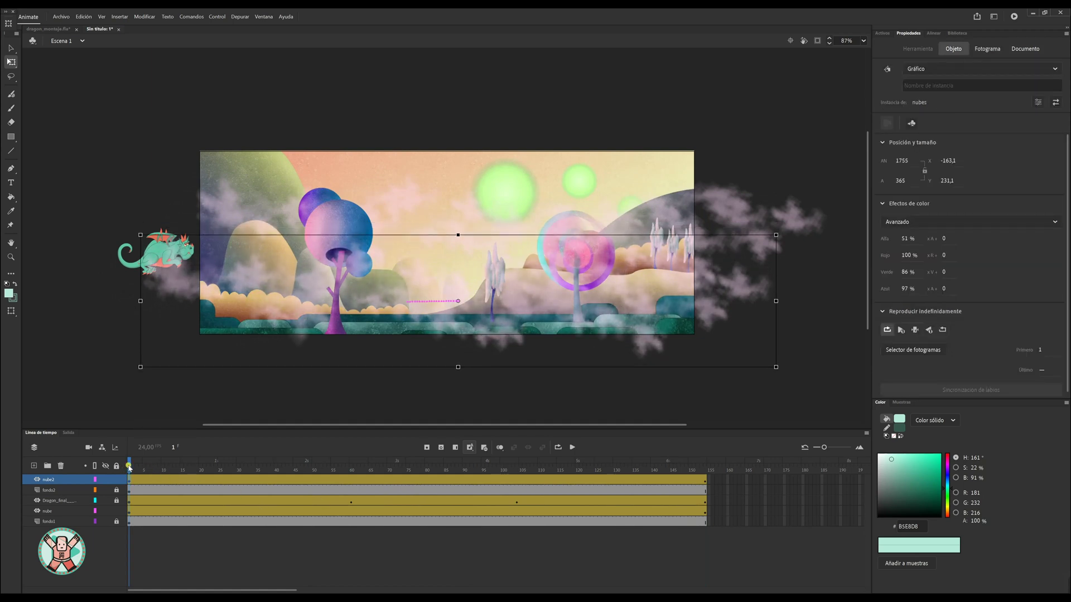
left_click_drag(129, 468, 719, 479)
Tint the nube2 clouds bluish green from frame 1 with red 76%, green 100% and blue 100%
left_click(700, 302)
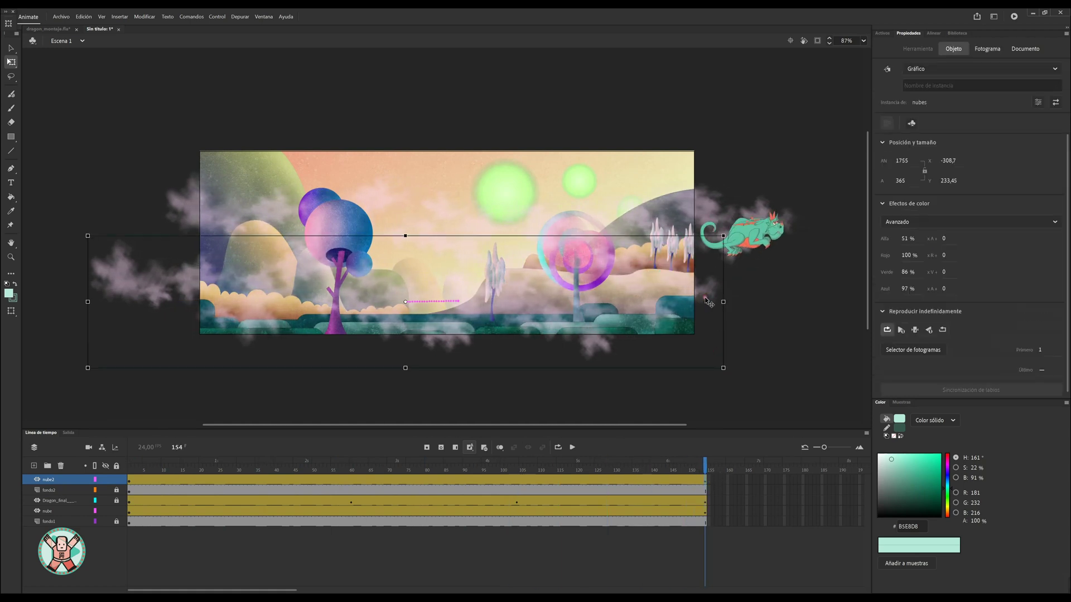
left_click(906, 272)
left_click(123, 461)
left_click(133, 469)
left_click(130, 469)
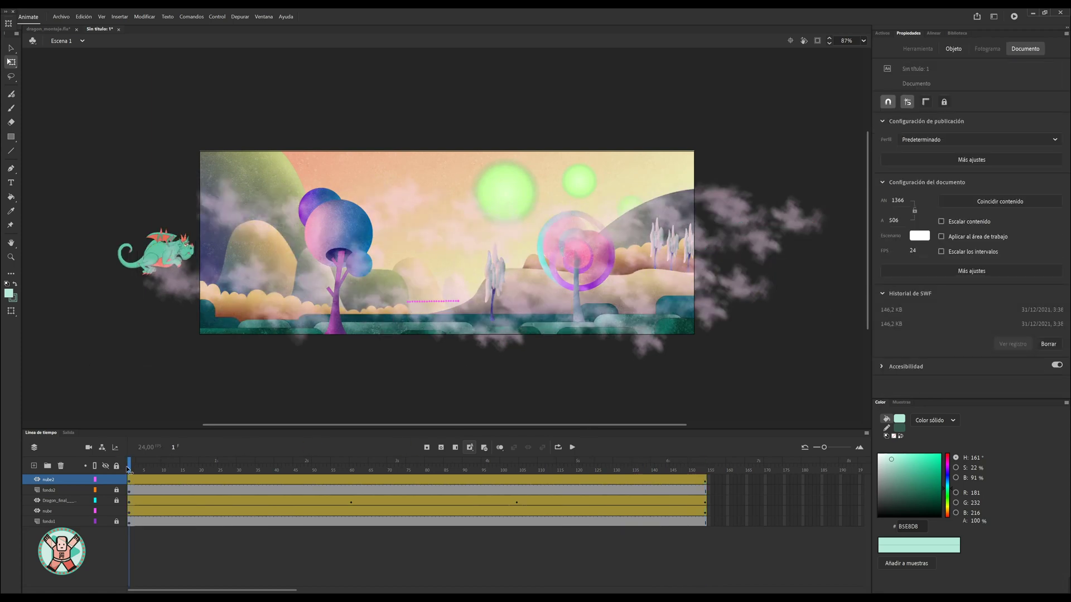
left_click(519, 312)
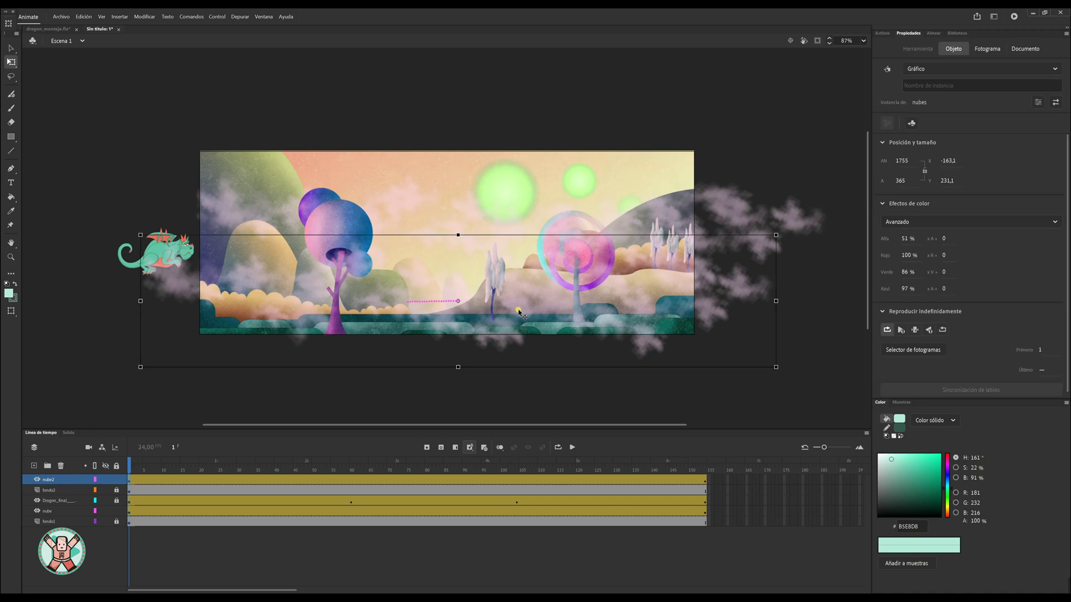
left_click(905, 288)
left_click_drag(908, 290, 972, 274)
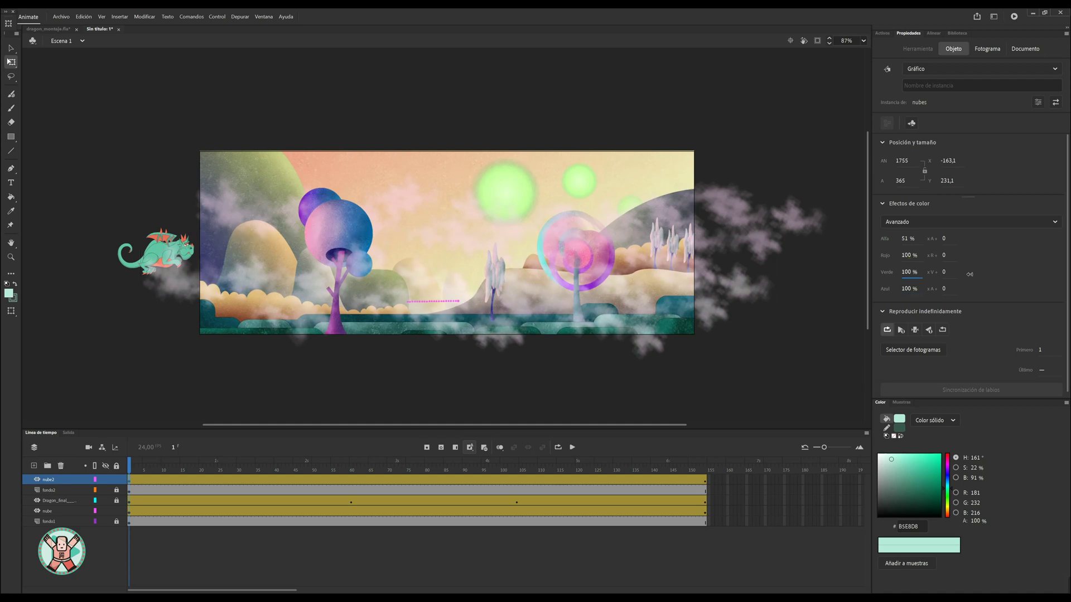
left_click_drag(908, 256, 897, 260)
left_click(309, 299)
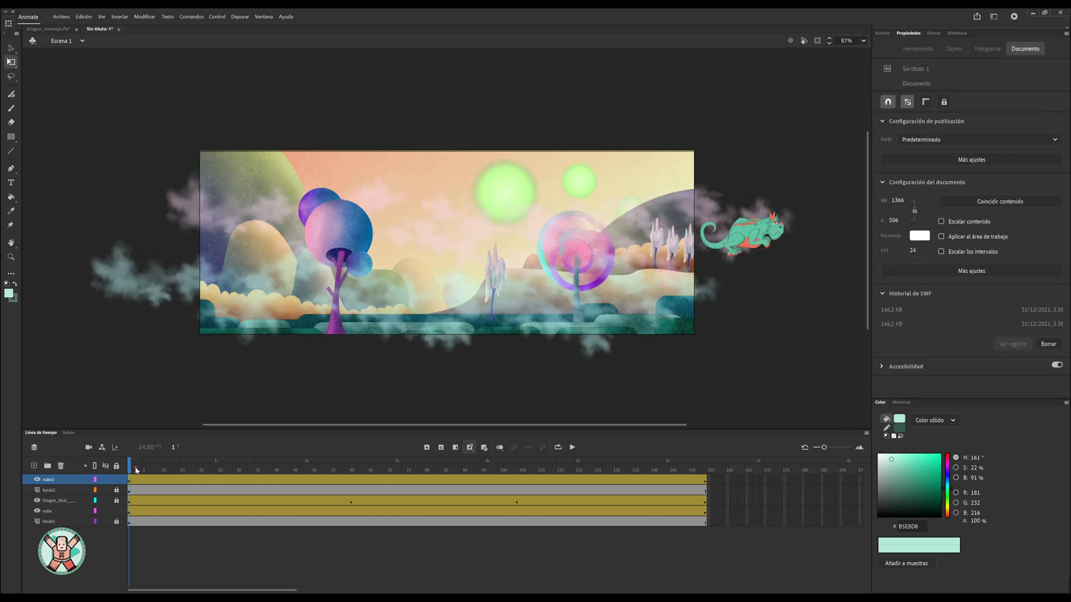
Reduce the alpha of the nube2 clouds to 43%
left_click(310, 295)
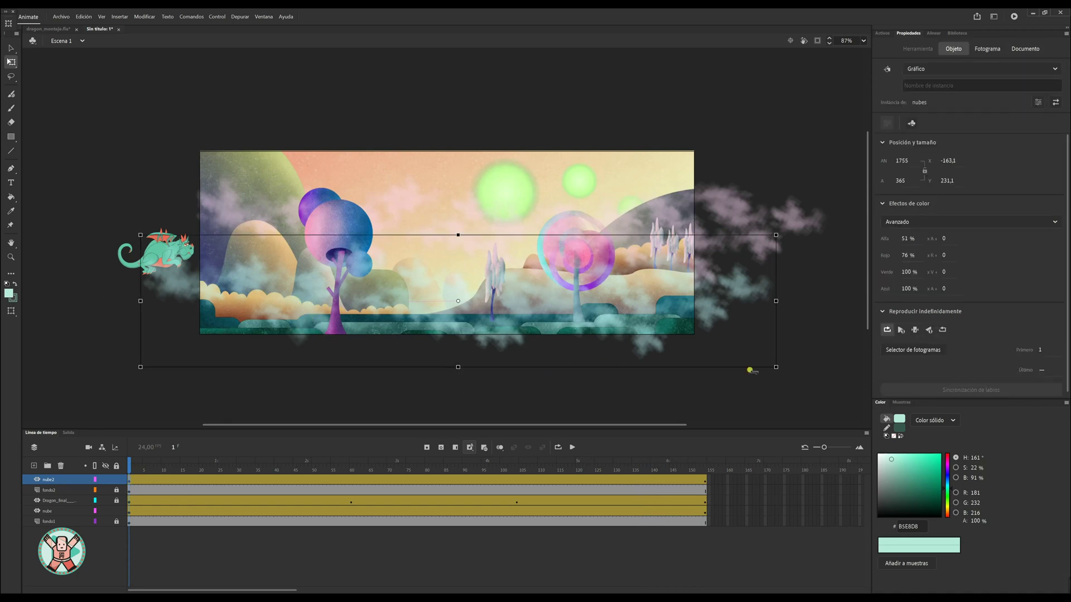
left_click_drag(909, 238, 905, 241)
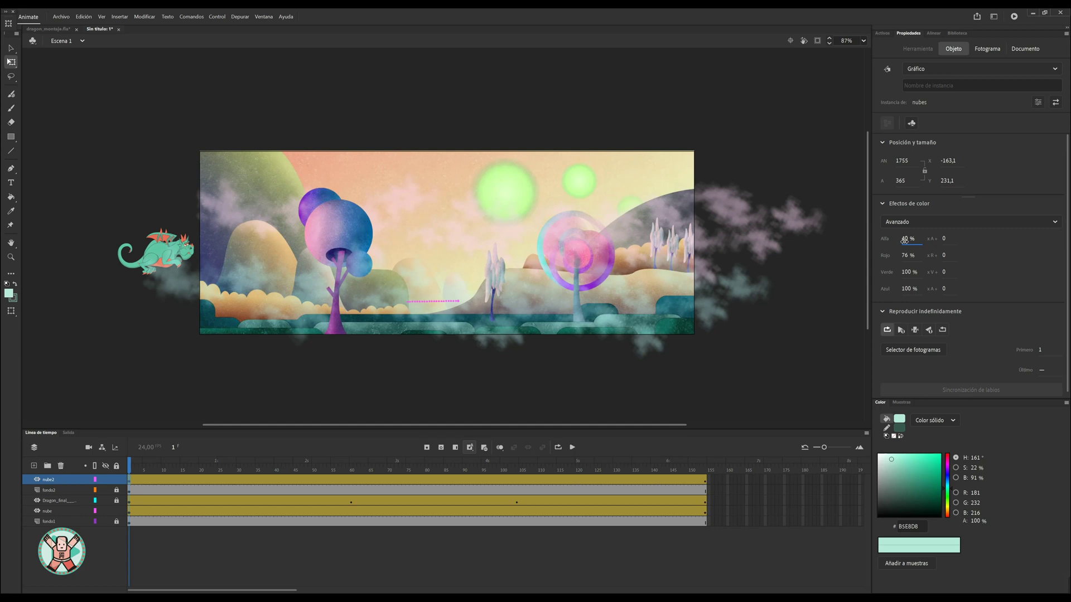
left_click(859, 245)
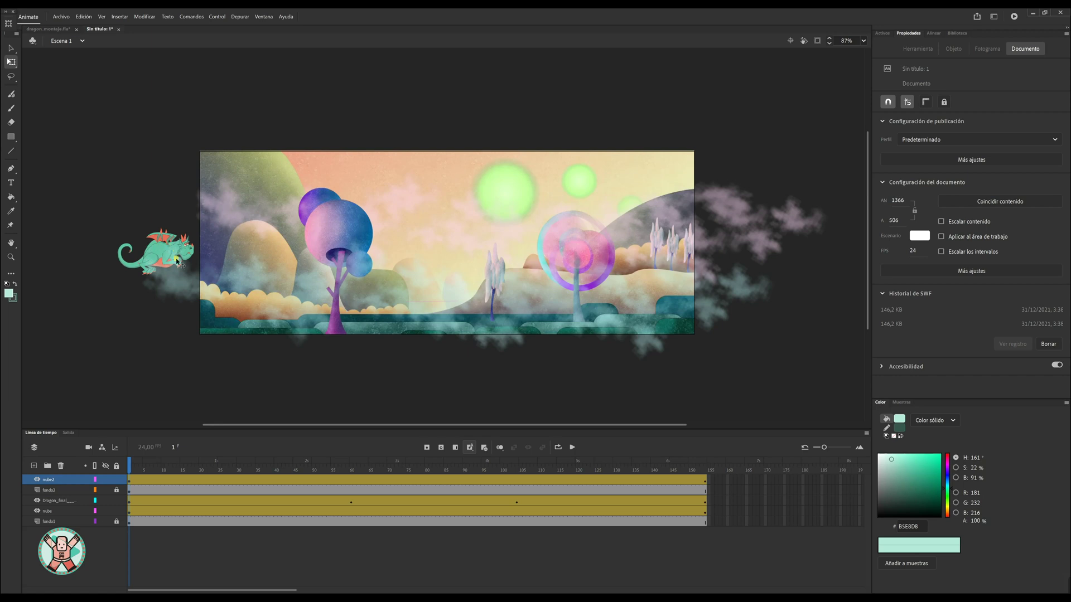
Apply a Tinta color effect to the dragon at frame 1, using 40% purple with red 102, green 0 and blue 204
left_click(135, 271)
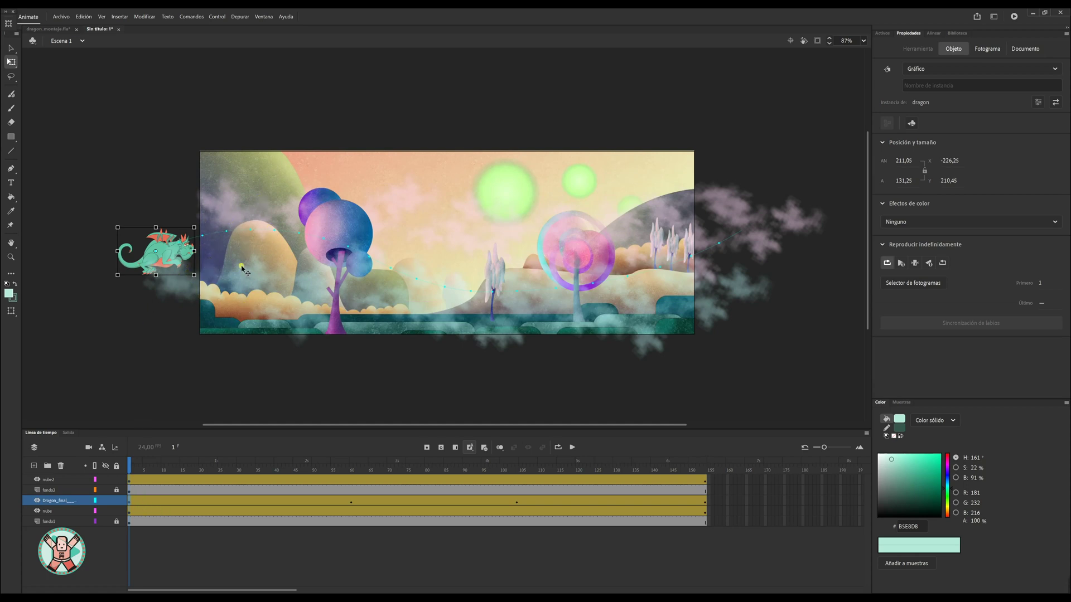
left_click(970, 221)
left_click(915, 256)
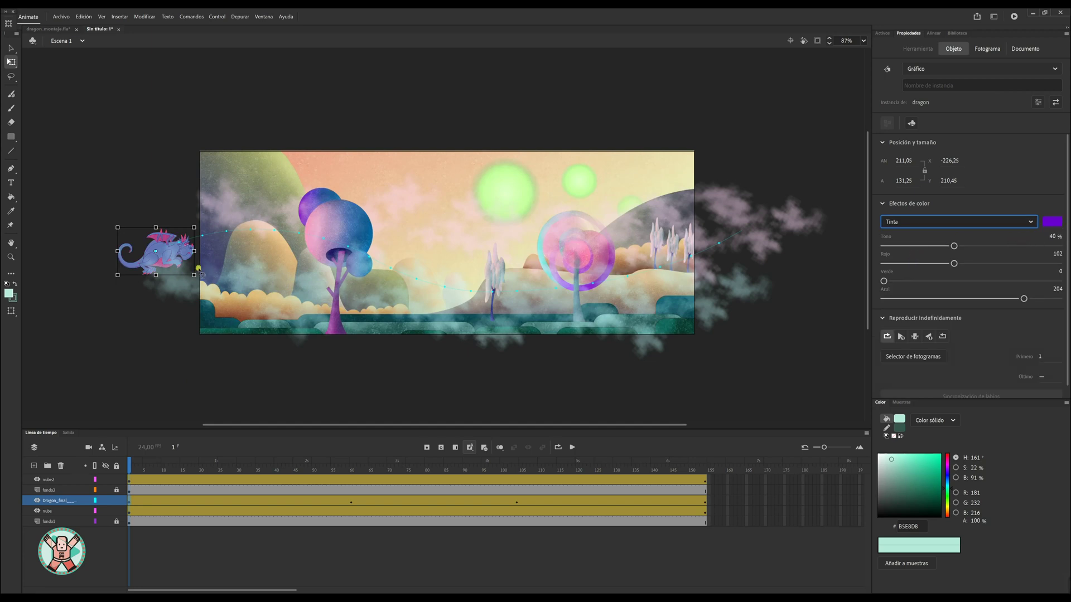
At frame 60, set the dragon's tint to 19% brown with red 153, green 102 and blue 0
left_click_drag(129, 467, 352, 473)
left_click(356, 237)
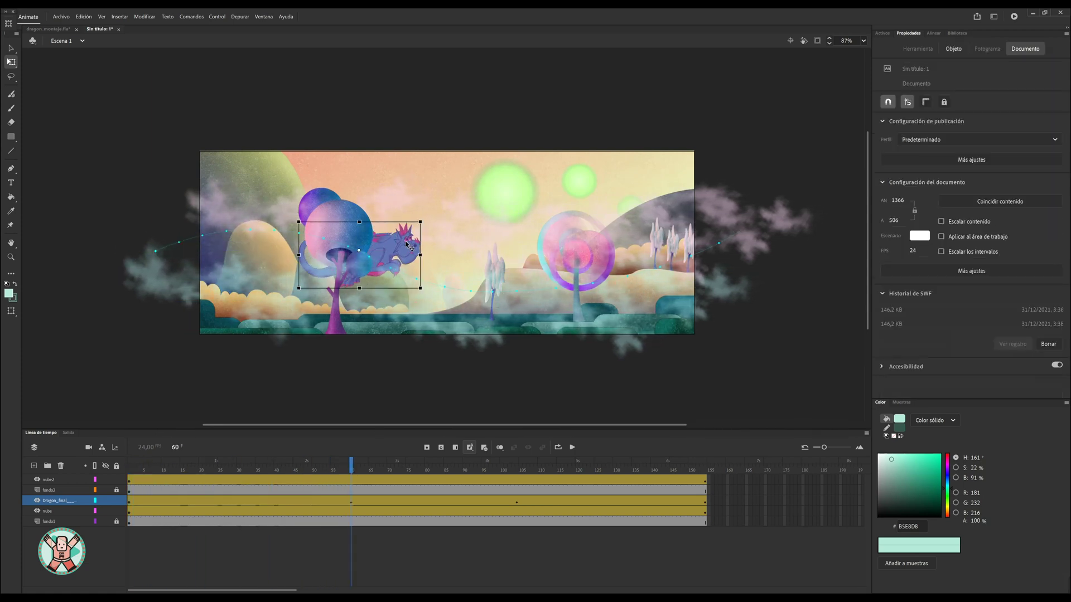
left_click(409, 245)
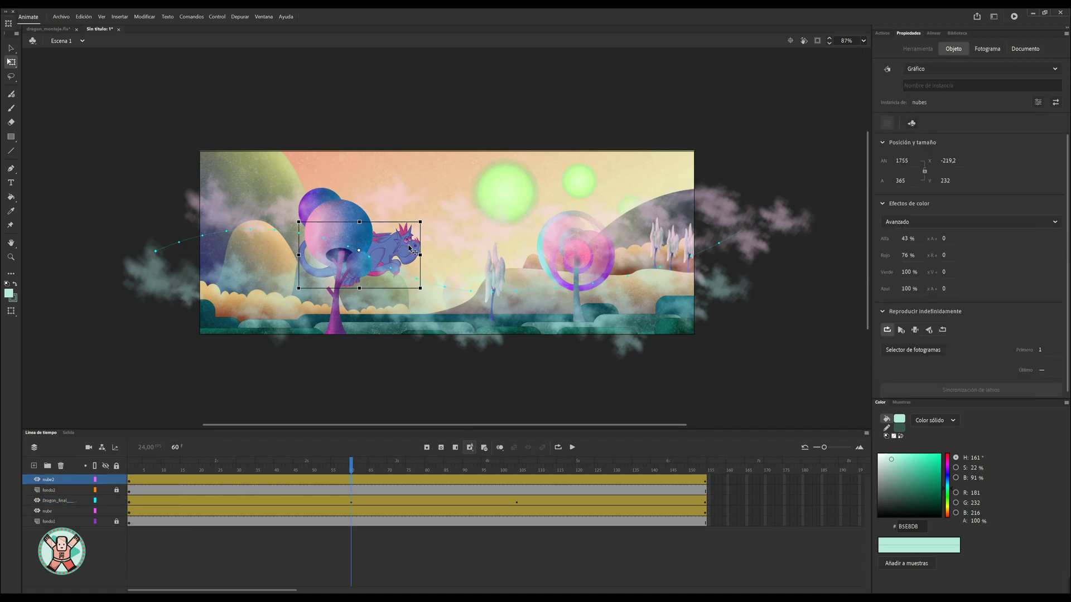
left_click(404, 228)
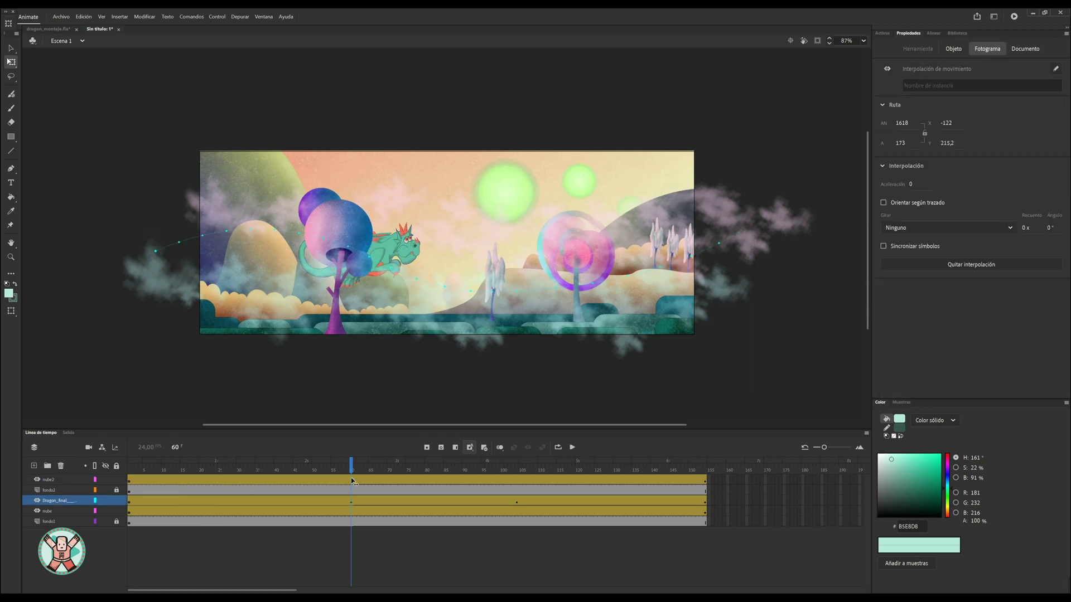
left_click(411, 260)
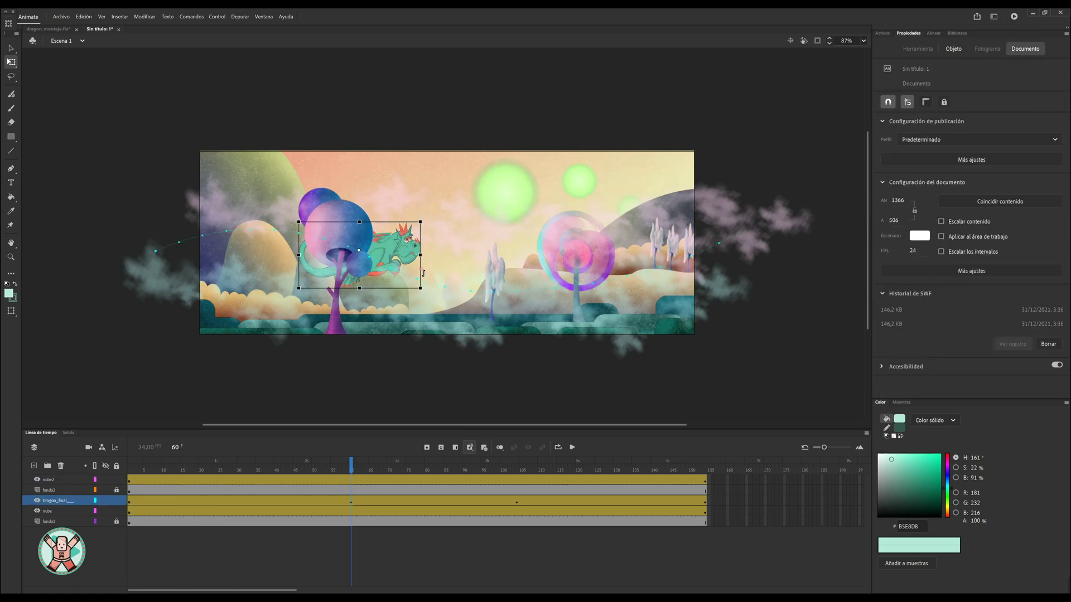
left_click(397, 251)
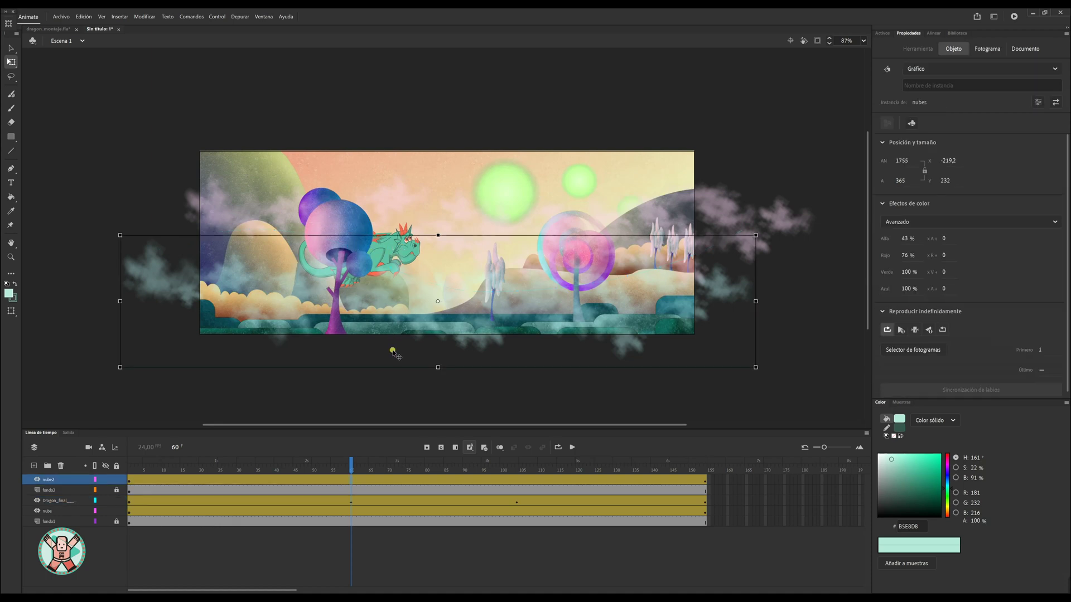
left_click(387, 397)
left_click(410, 254)
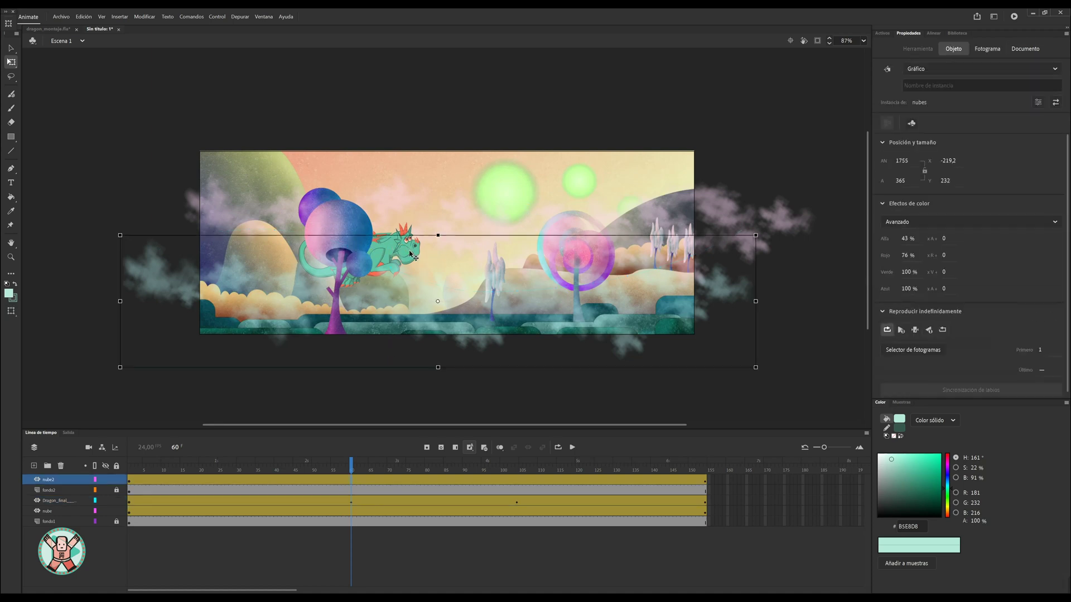
left_click(404, 232)
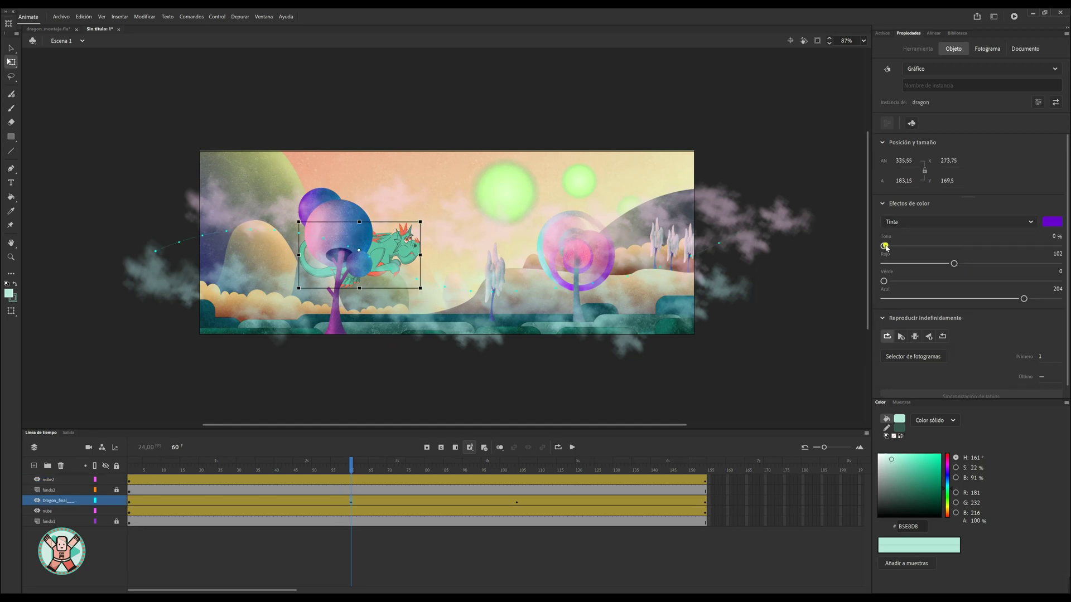
left_click_drag(883, 246, 919, 248)
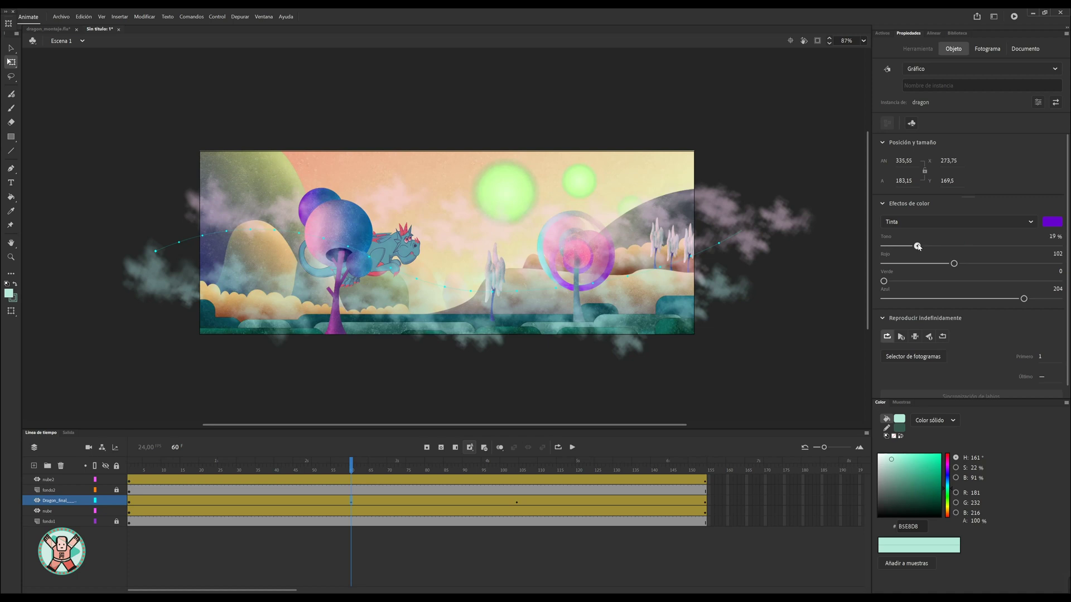
left_click_drag(917, 246, 917, 246)
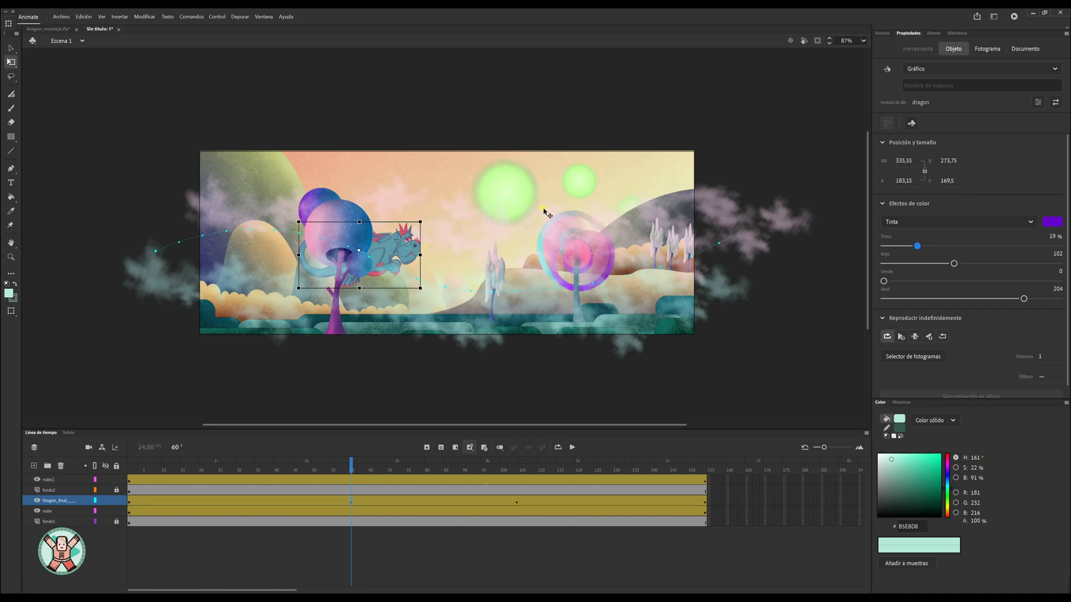
left_click(1052, 225)
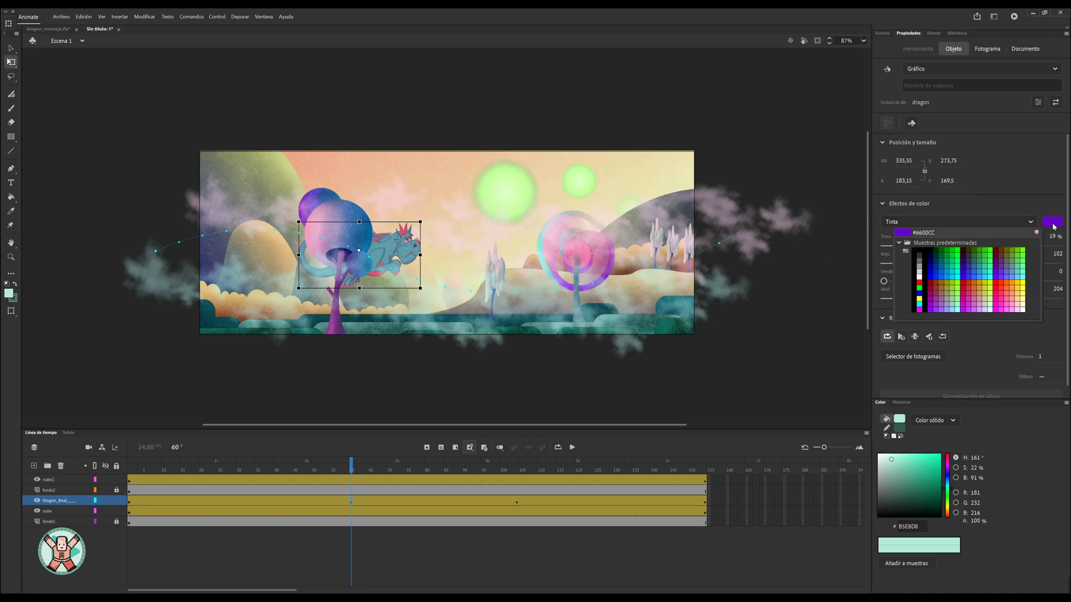
left_click(941, 285)
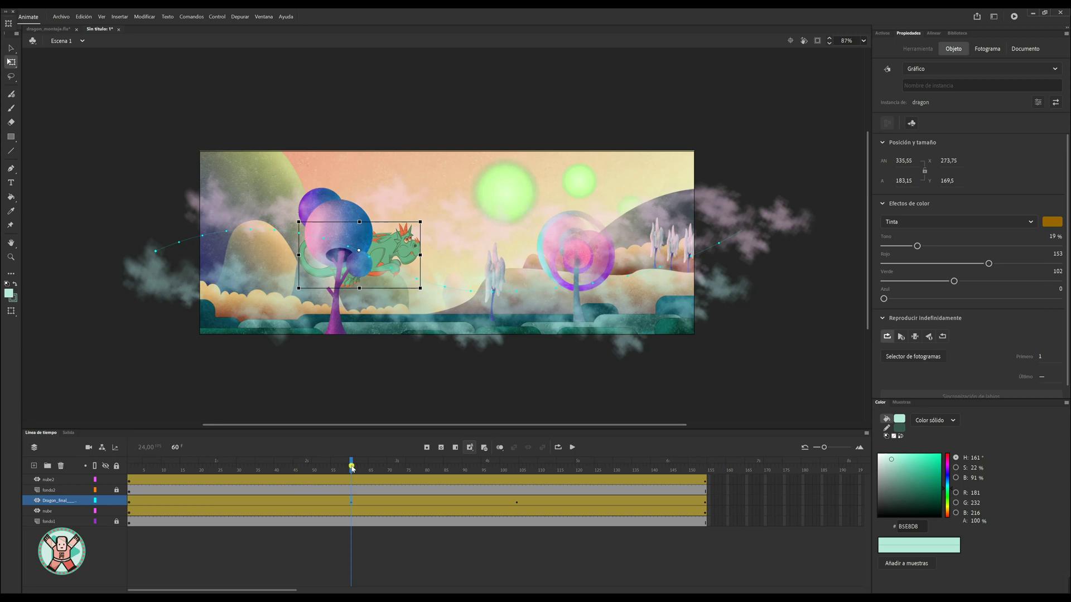
Lock the topmost cloud layer and set the dragon's tint amount to 0% at frame 104
left_click_drag(352, 468, 519, 472)
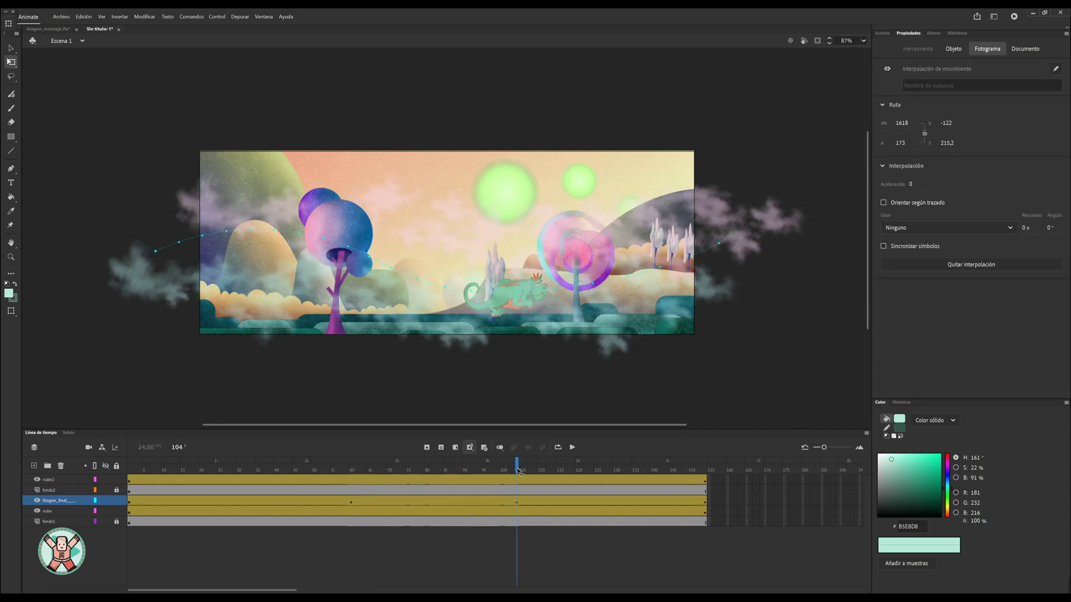
left_click(549, 348)
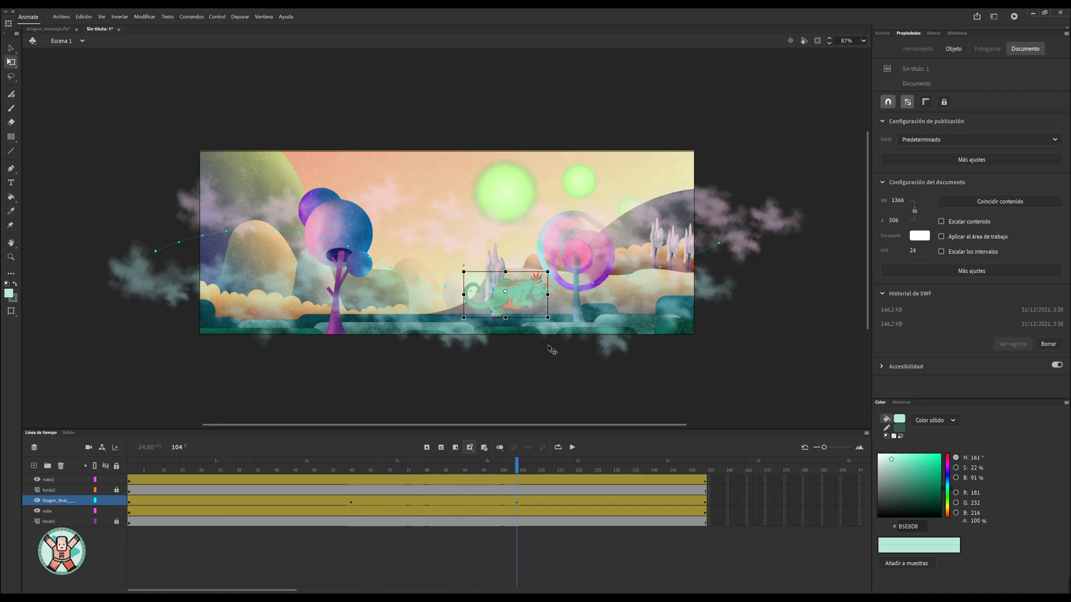
left_click(538, 284)
left_click(519, 276)
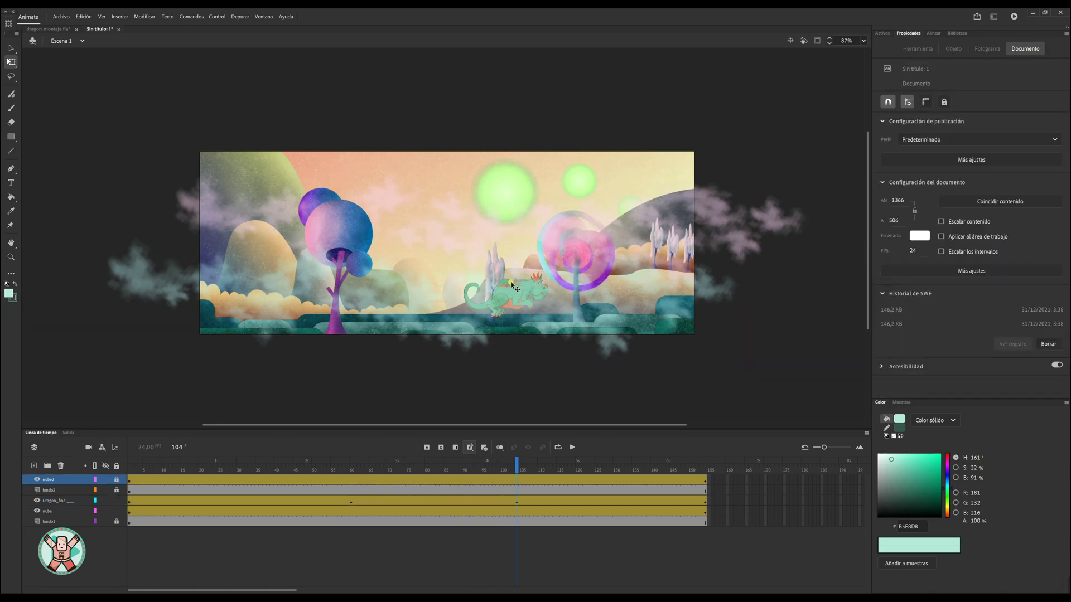
left_click(513, 285)
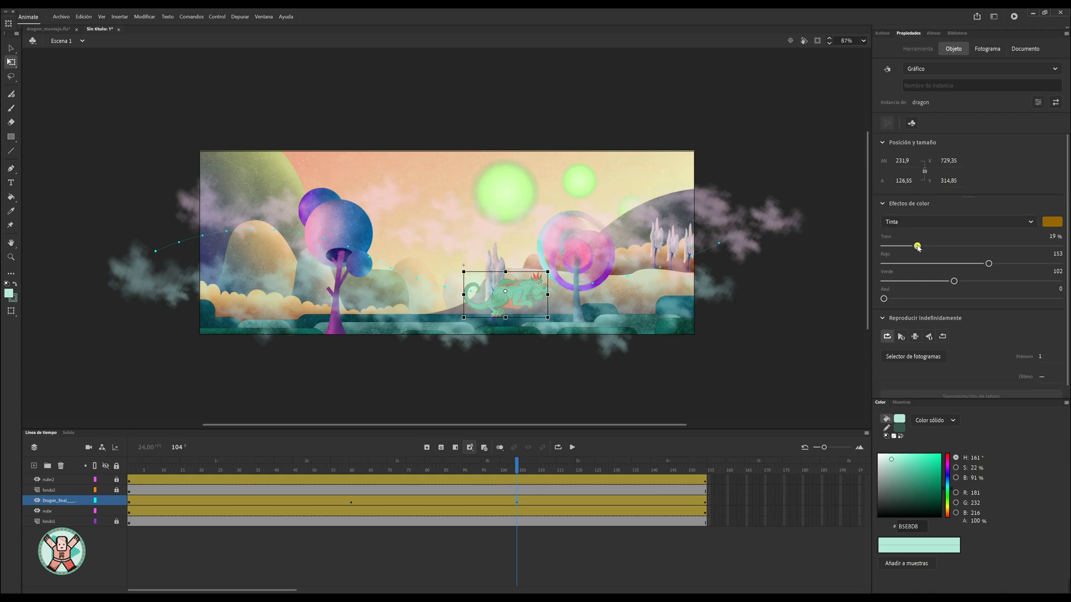
left_click_drag(917, 246, 883, 246)
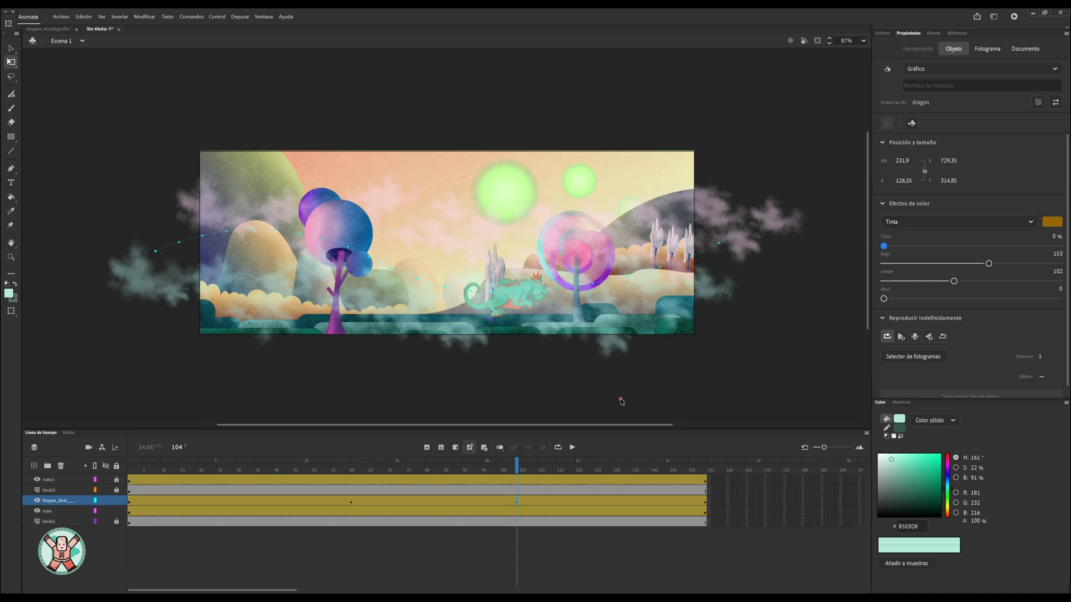
Return to frame 1, test the movie to check the dragon's tint changes, and close the preview
left_click_drag(523, 463, 129, 468)
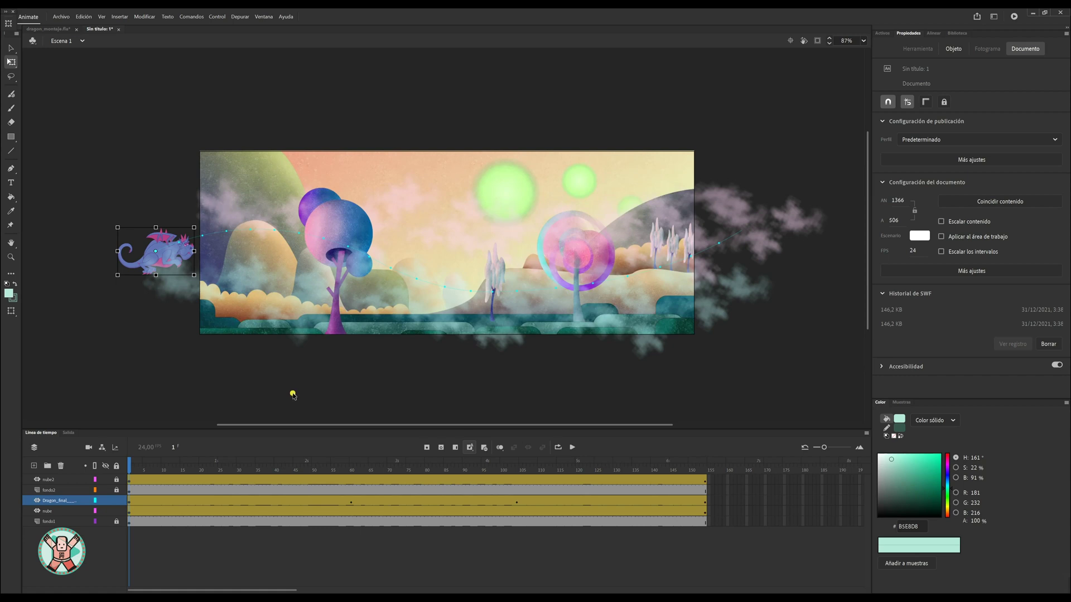
key("ctrl+Return")
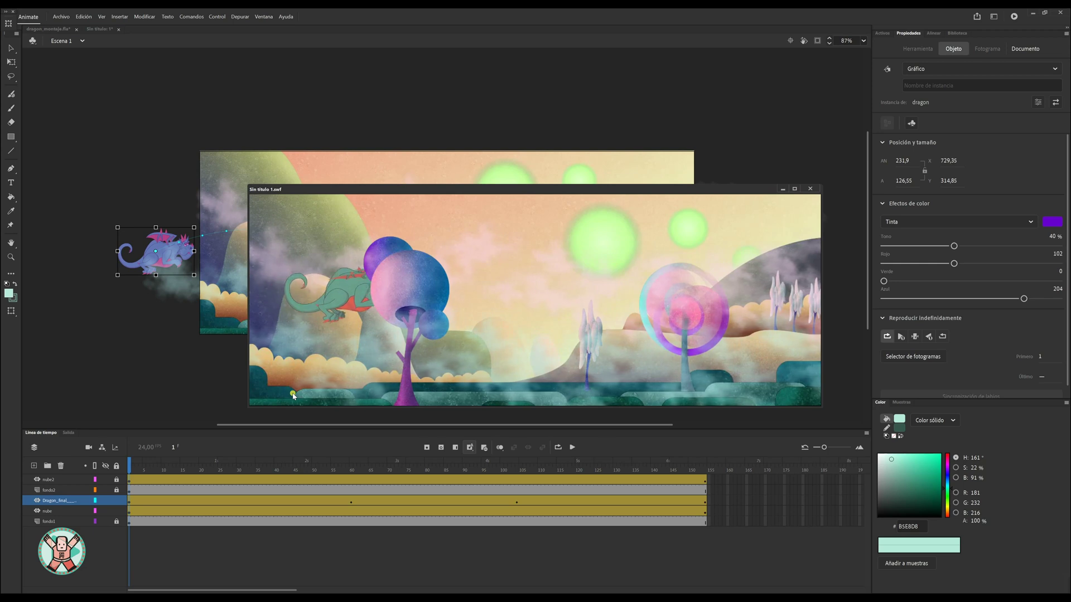
left_click(811, 190)
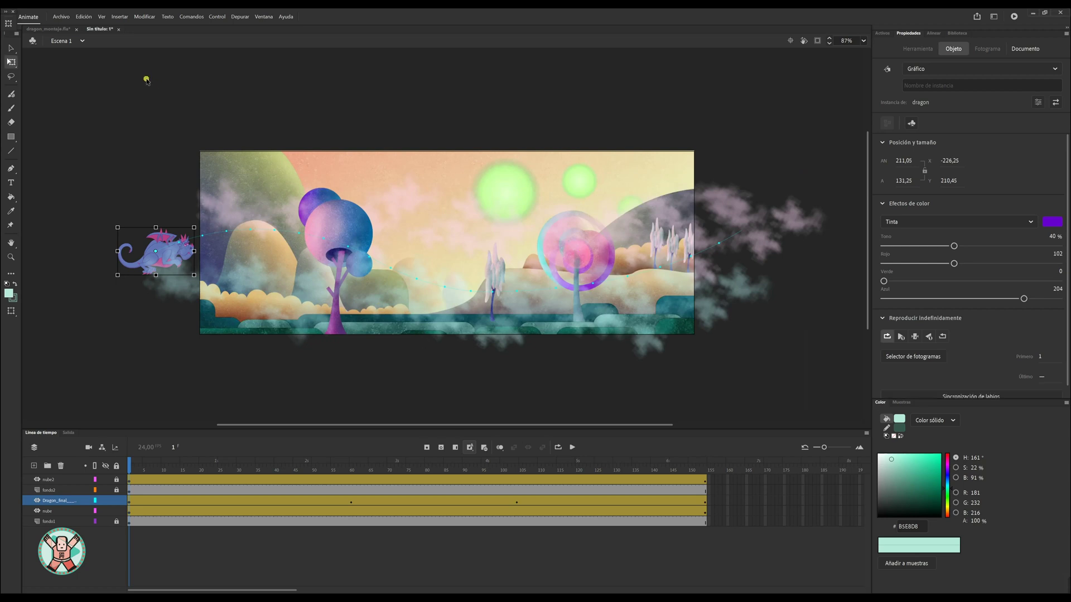
Review the Flash (.swf) publish settings and close them without making changes
left_click(55, 18)
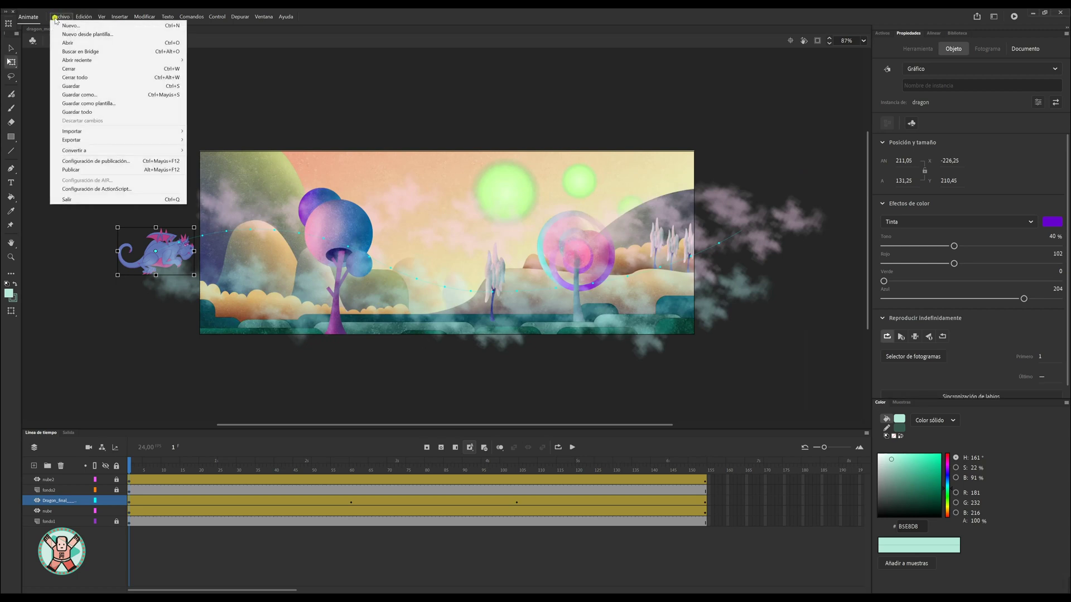
left_click(83, 161)
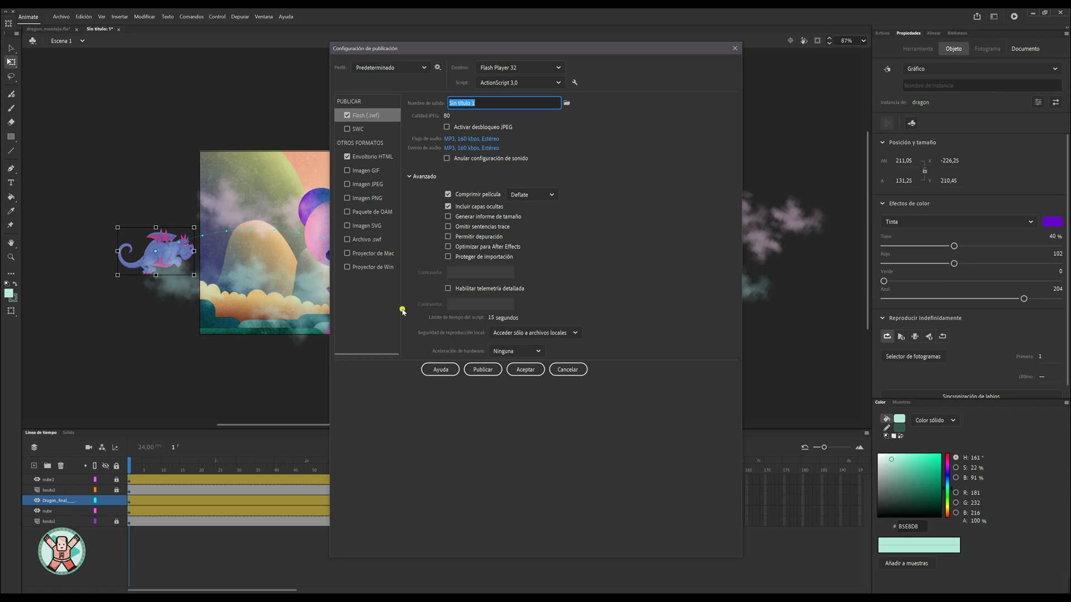
left_click(734, 51)
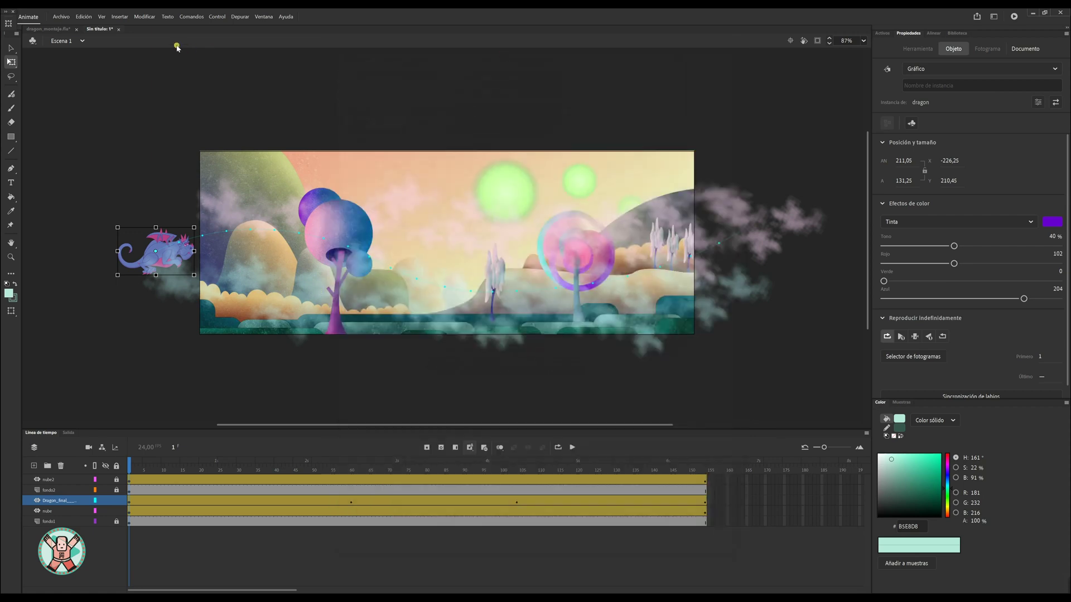
Export the whole movie as an H.264 video at 1366 × 506 px and open the output file link in Adobe Media Encoder
left_click(58, 17)
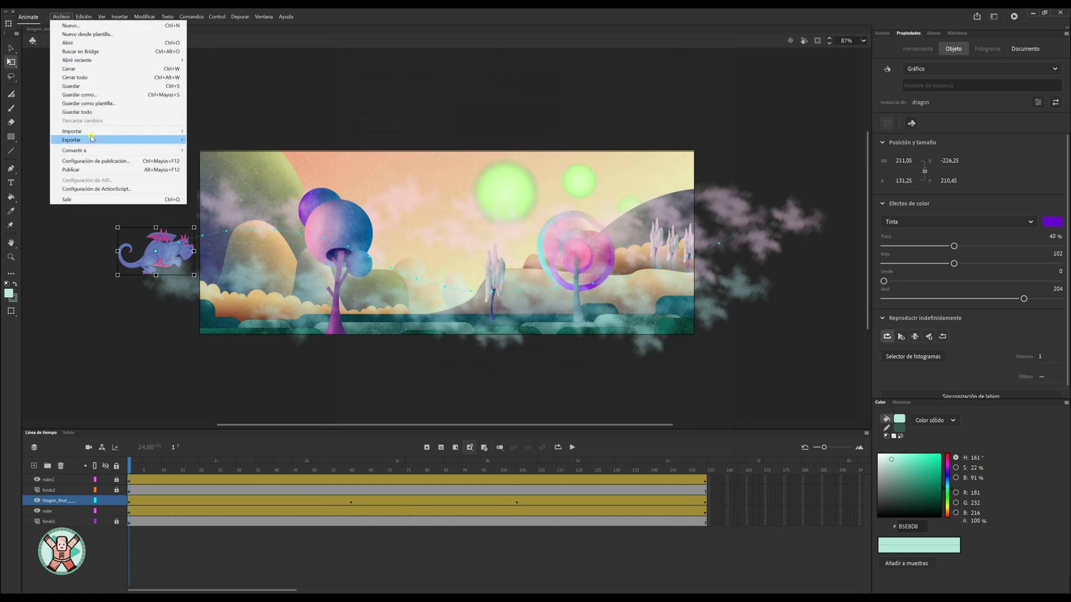
mouse_move(93, 140)
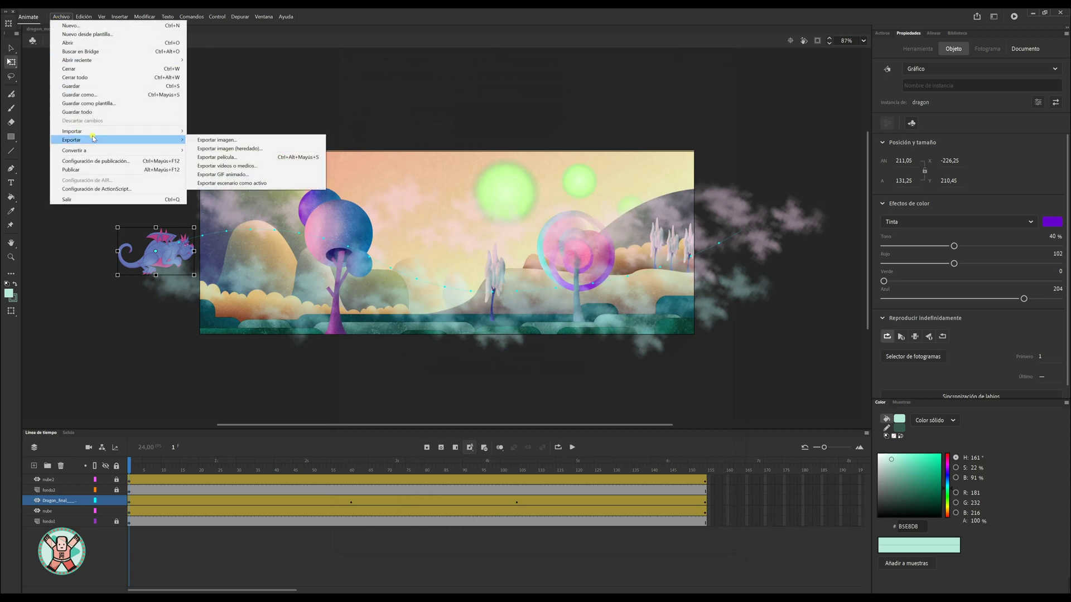
left_click(235, 166)
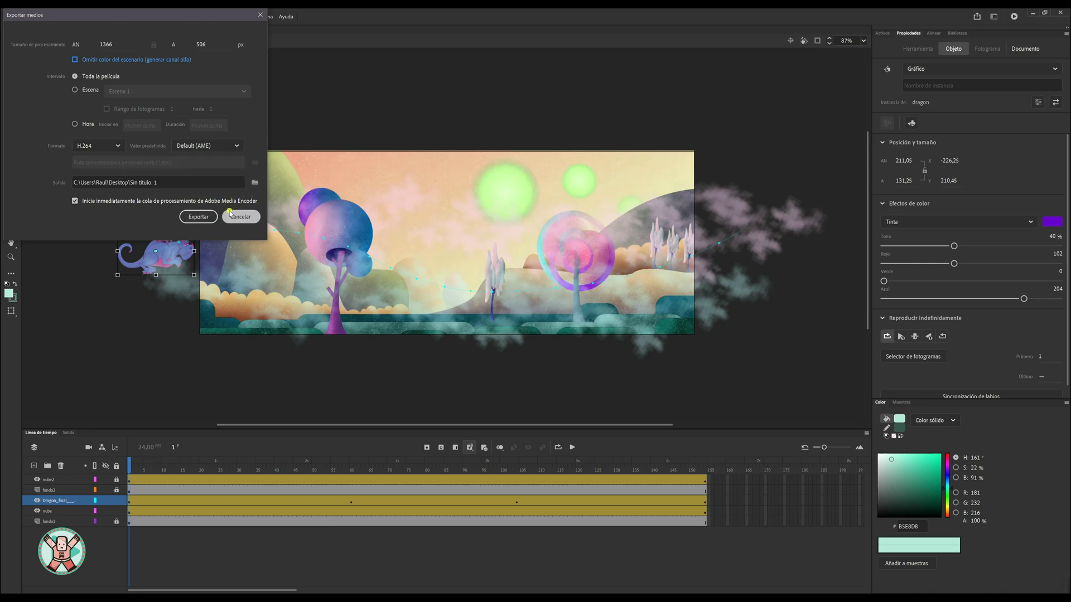
left_click(198, 217)
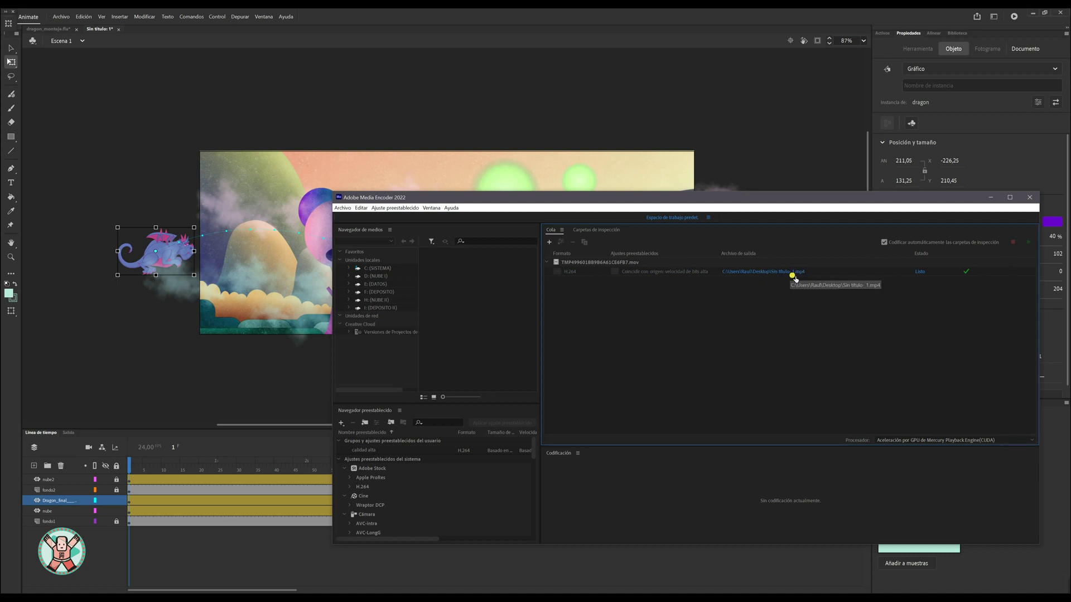
left_click(791, 273)
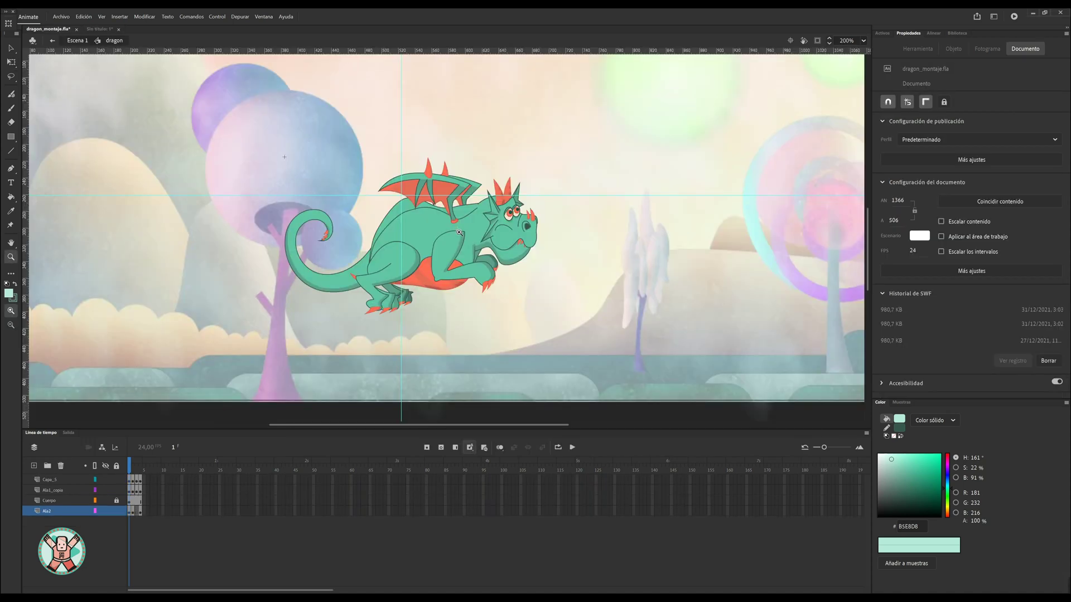
Examine the dragon symbol's wing poses on frames 1 to 3 in dragon_montaje.fla, comparing the Capa_5 layer hidden and shown
left_click(459, 232)
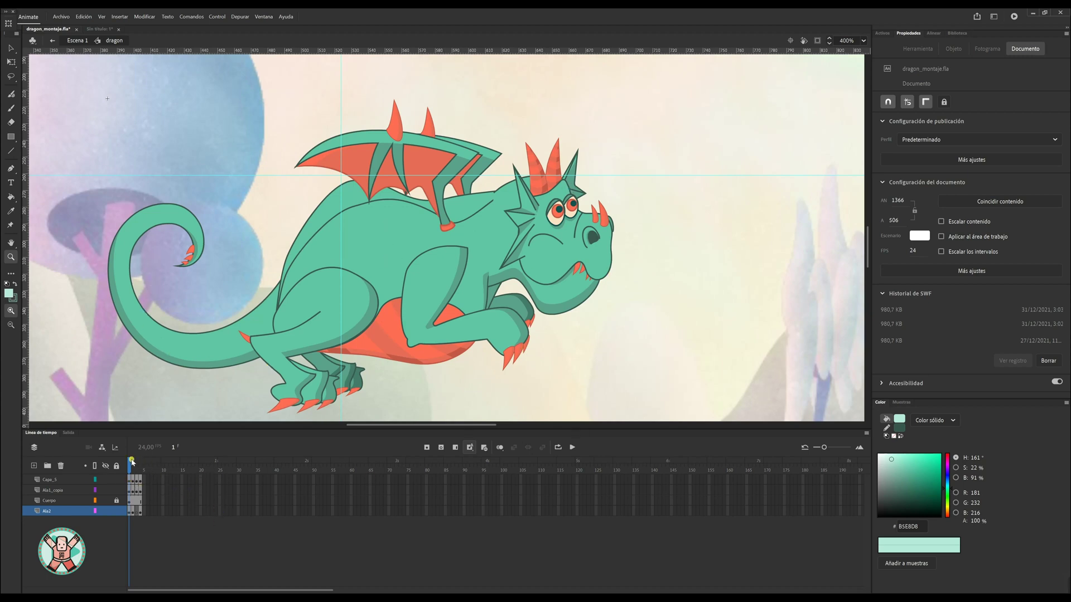
left_click_drag(133, 469, 124, 470)
left_click(112, 475)
mouse_move(130, 468)
left_mouse_down()
mouse_move(151, 472)
mouse_move(128, 472)
left_mouse_up()
mouse_move(130, 471)
left_mouse_down()
mouse_move(158, 473)
mouse_move(133, 473)
left_mouse_up()
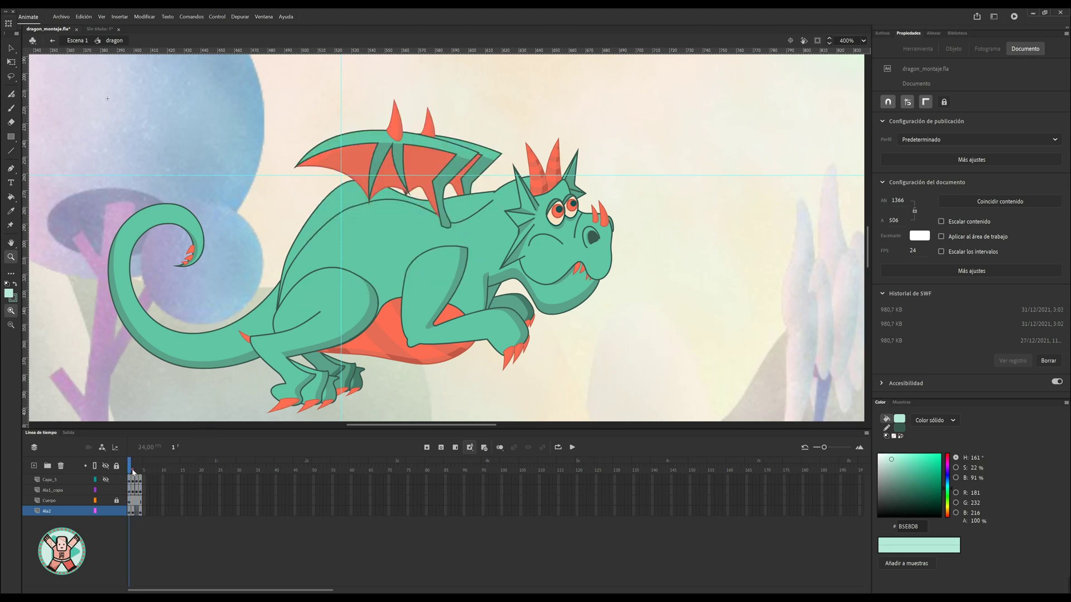
left_click(107, 480)
left_click(130, 480)
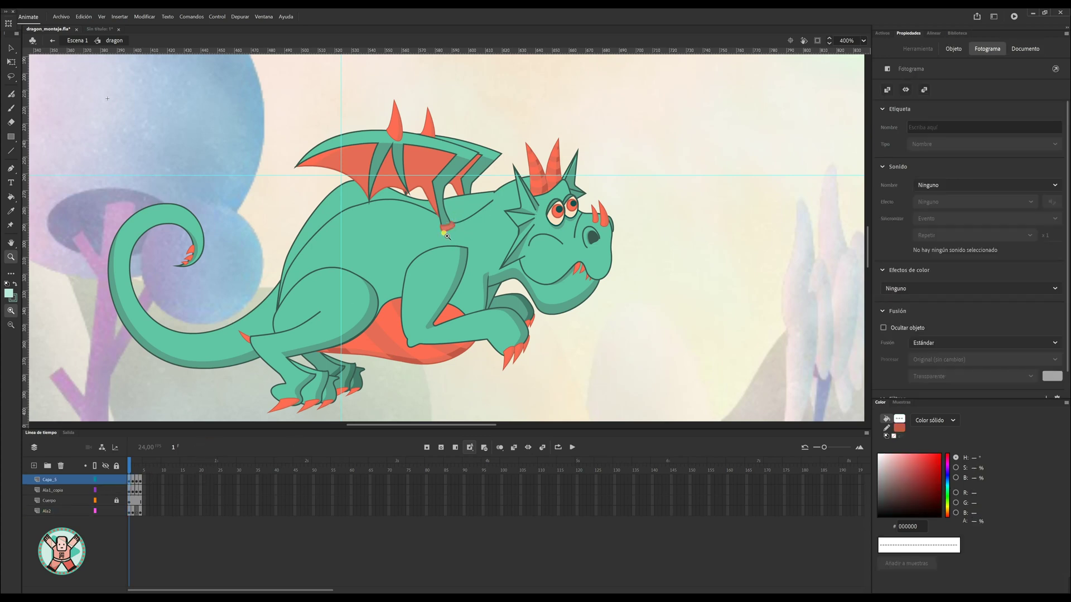
left_click(135, 482)
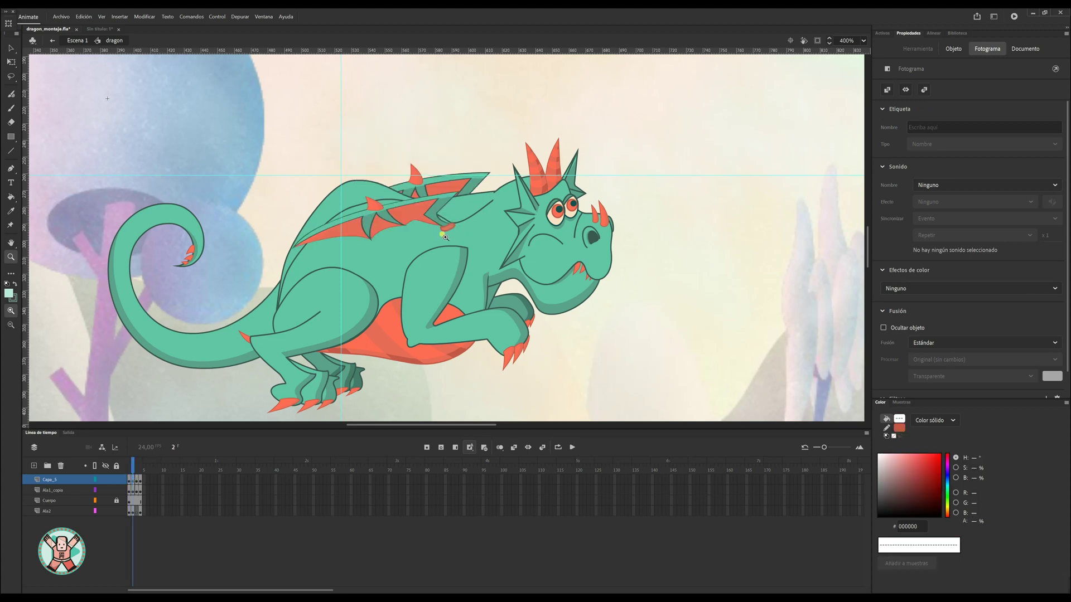
left_click(140, 482)
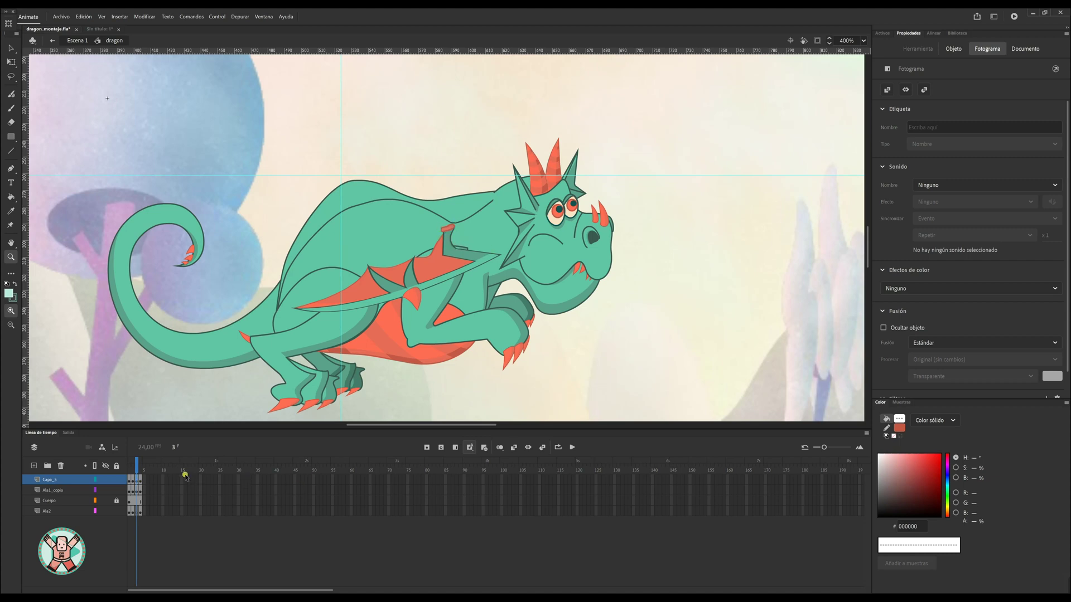
left_click_drag(140, 471, 121, 473)
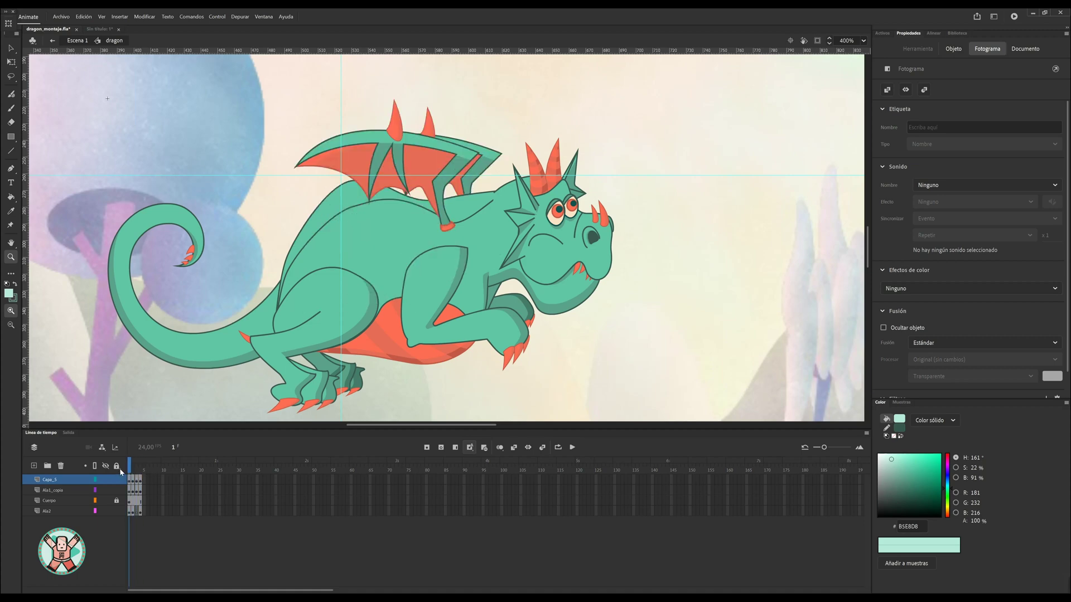
left_click(37, 318)
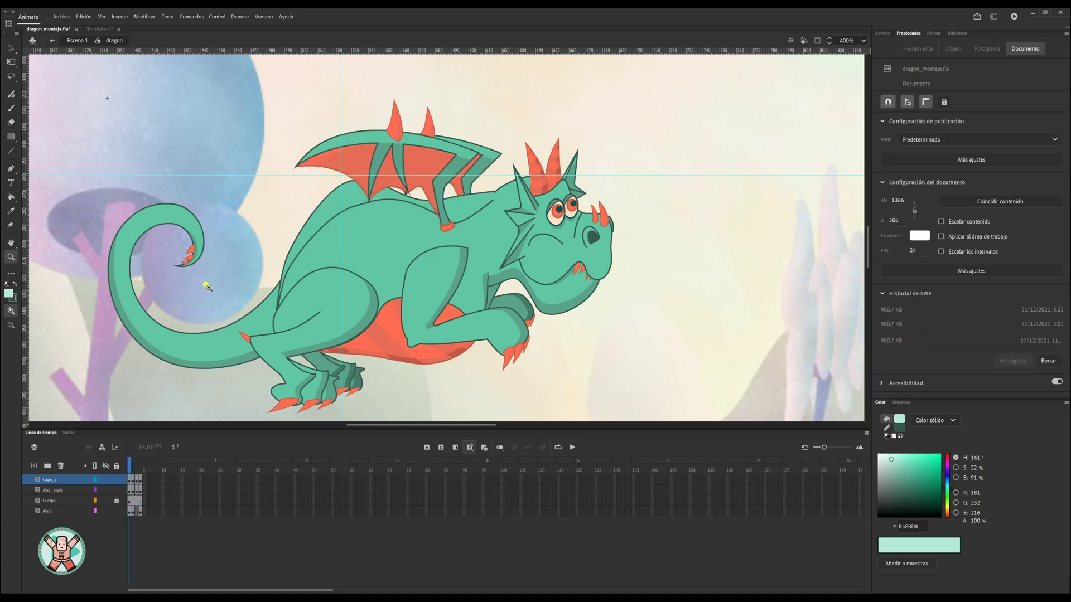
Scrub the main scene of dragon_montaje.fla to frame 74 and test the movie
mouse_move(386, 468)
left_mouse_down()
mouse_move(467, 467)
mouse_move(318, 467)
mouse_move(406, 470)
left_mouse_up()
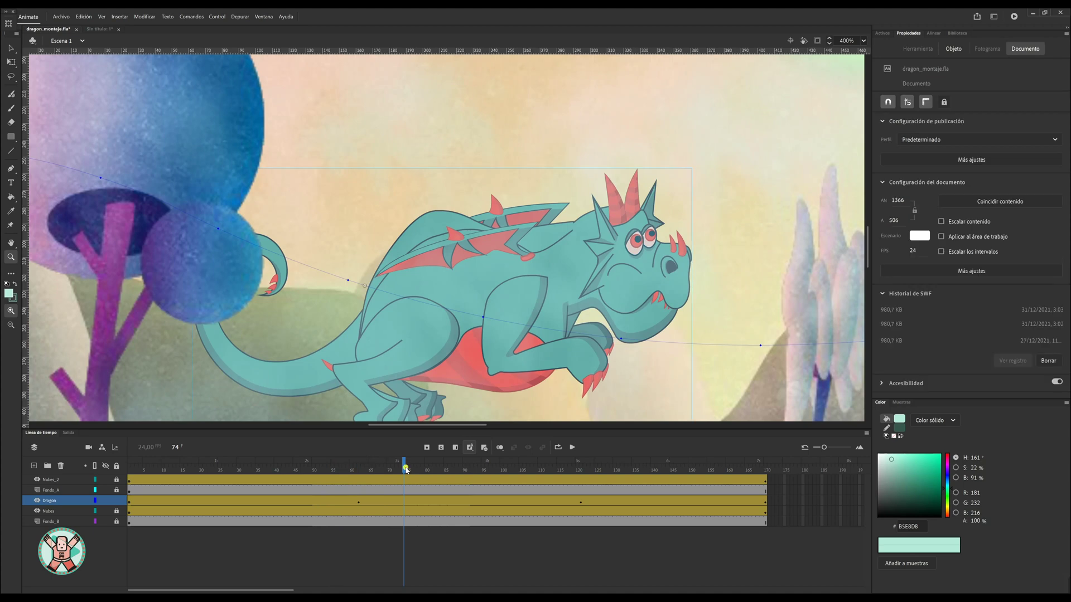
key("ctrl+Return")
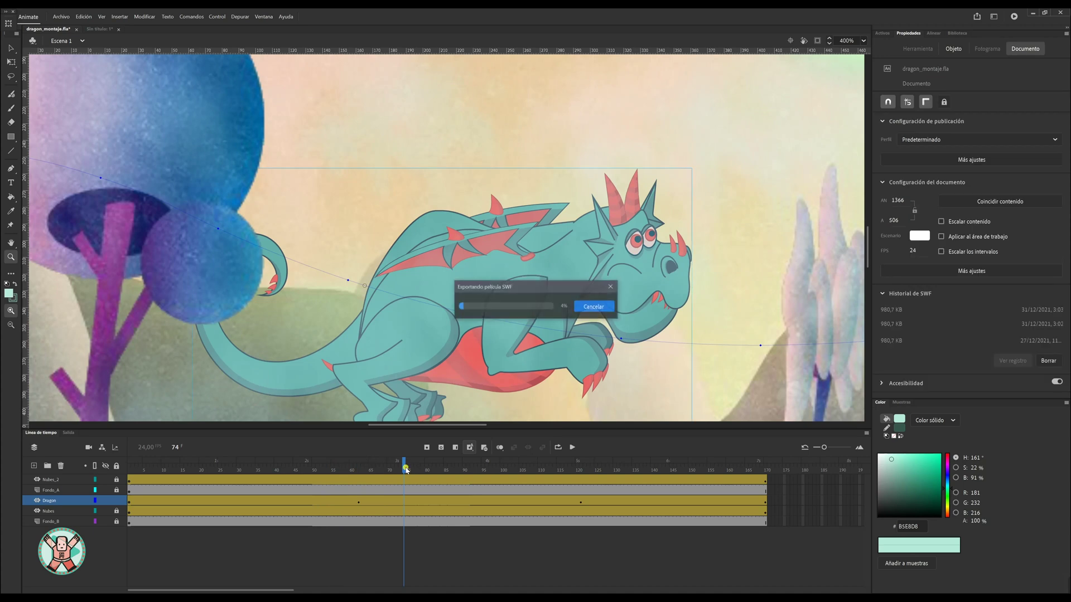